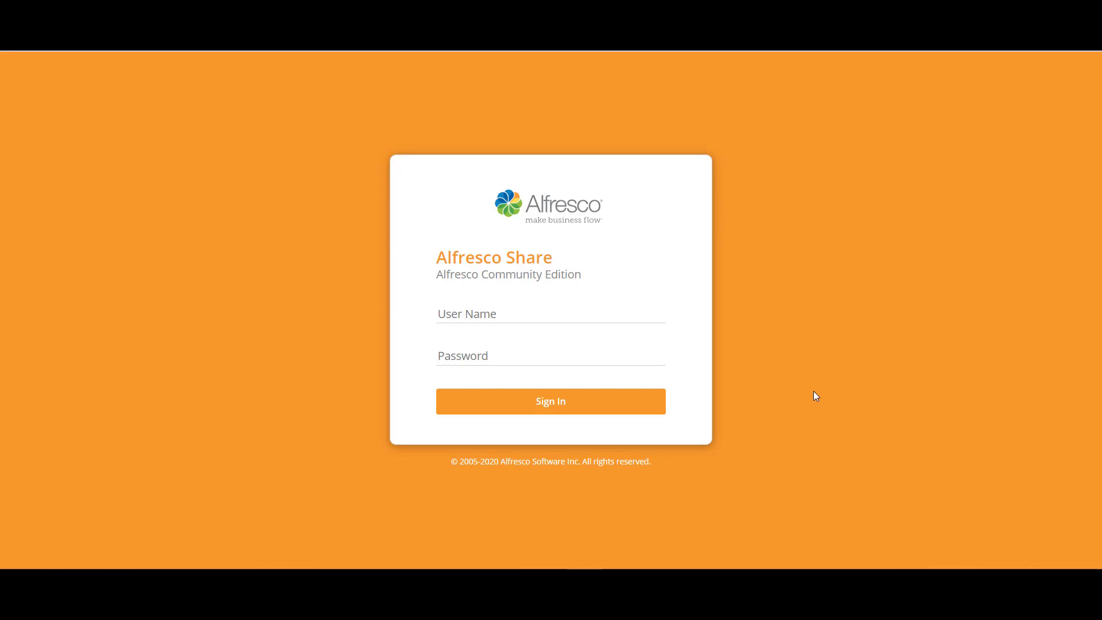
Step: Sign in to Alfresco Share with the administrator user name and password
left_click(622, 315)
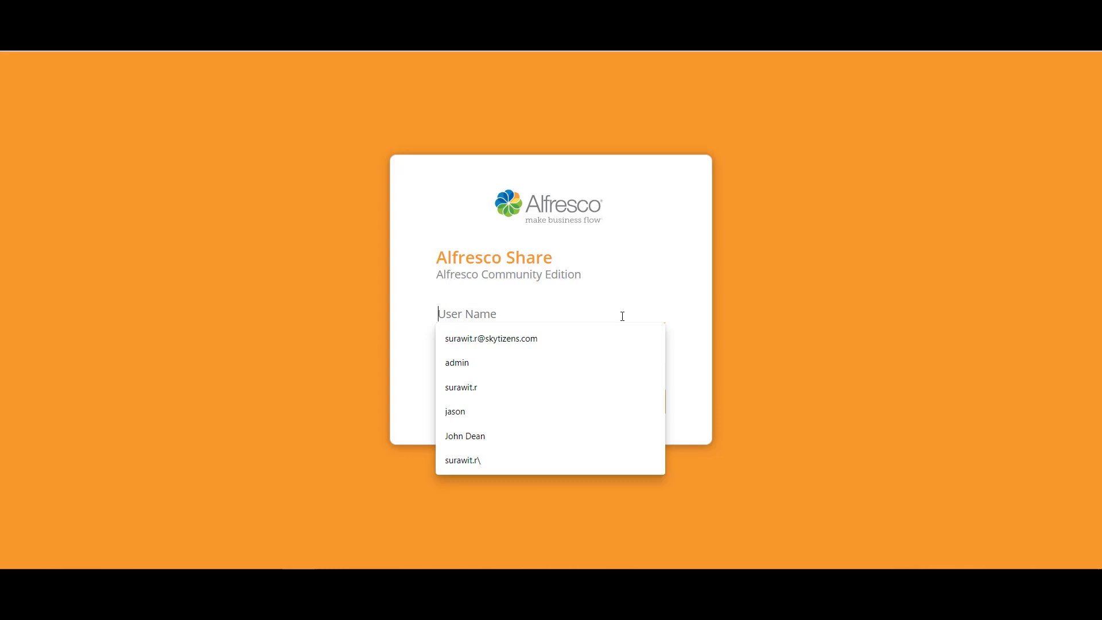
type("admin")
key("Tab")
type("admin")
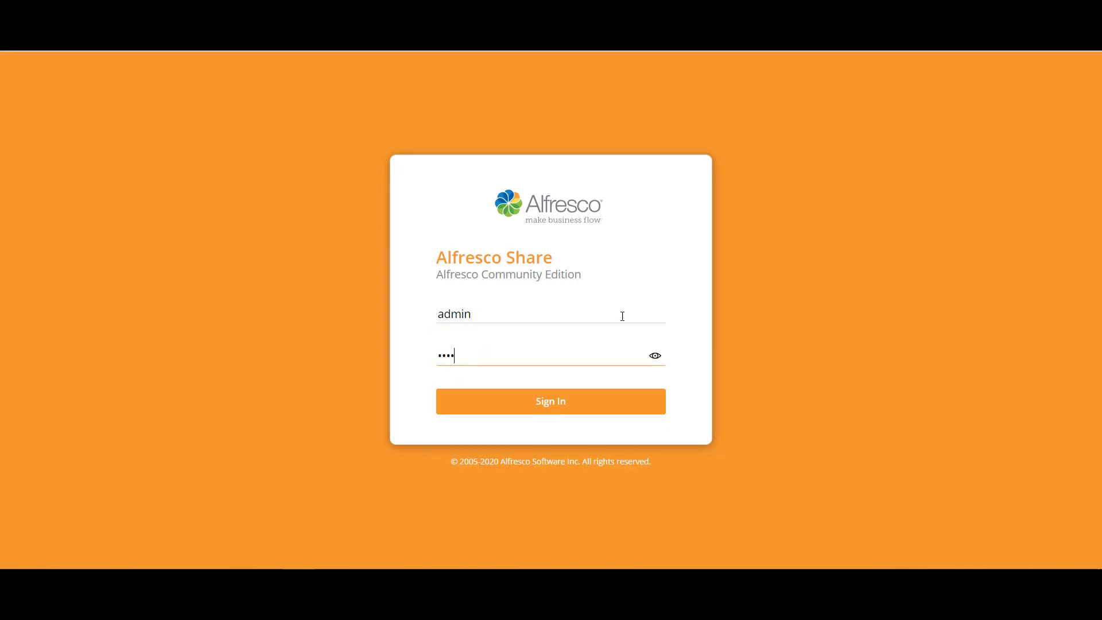
key("Return")
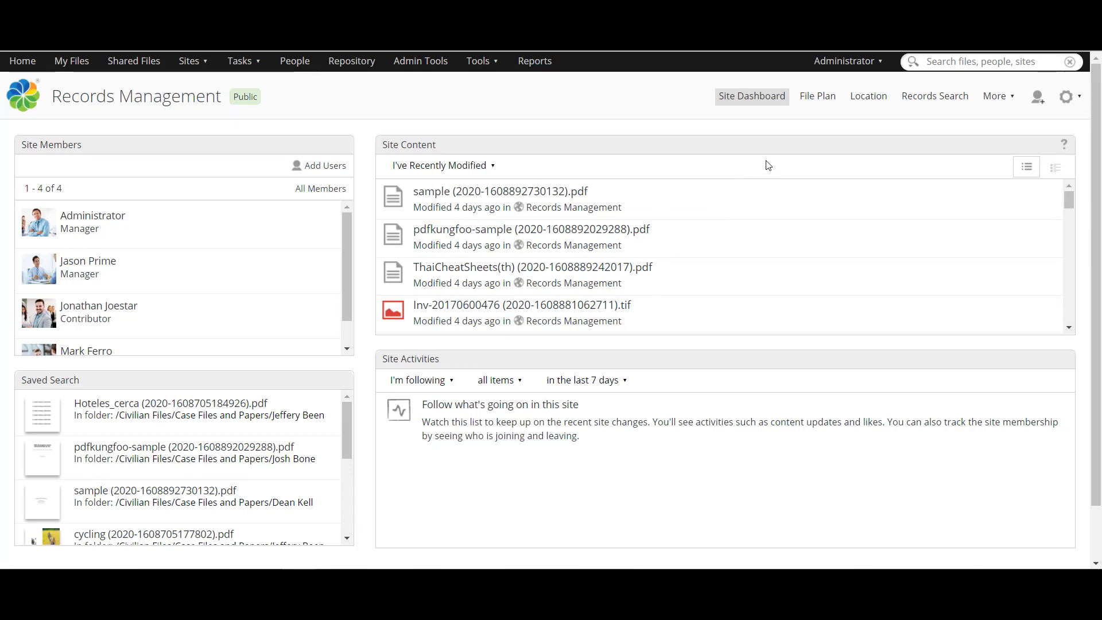
Step: Go to the Location page and open Bangkok to list Prakanong and Prawet
left_click(873, 101)
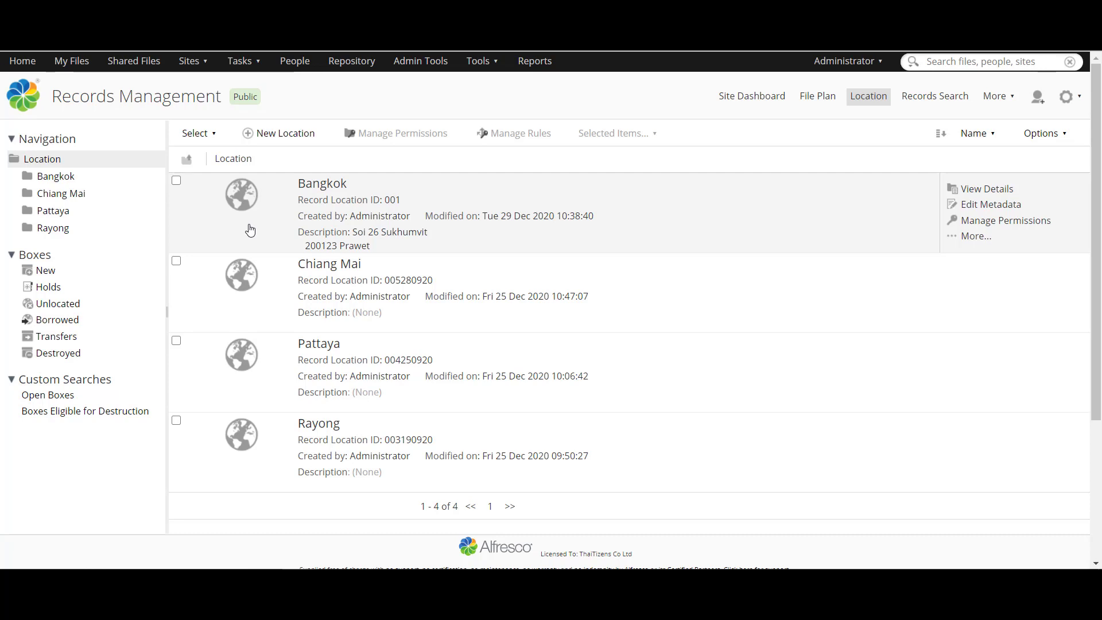
left_click(237, 201)
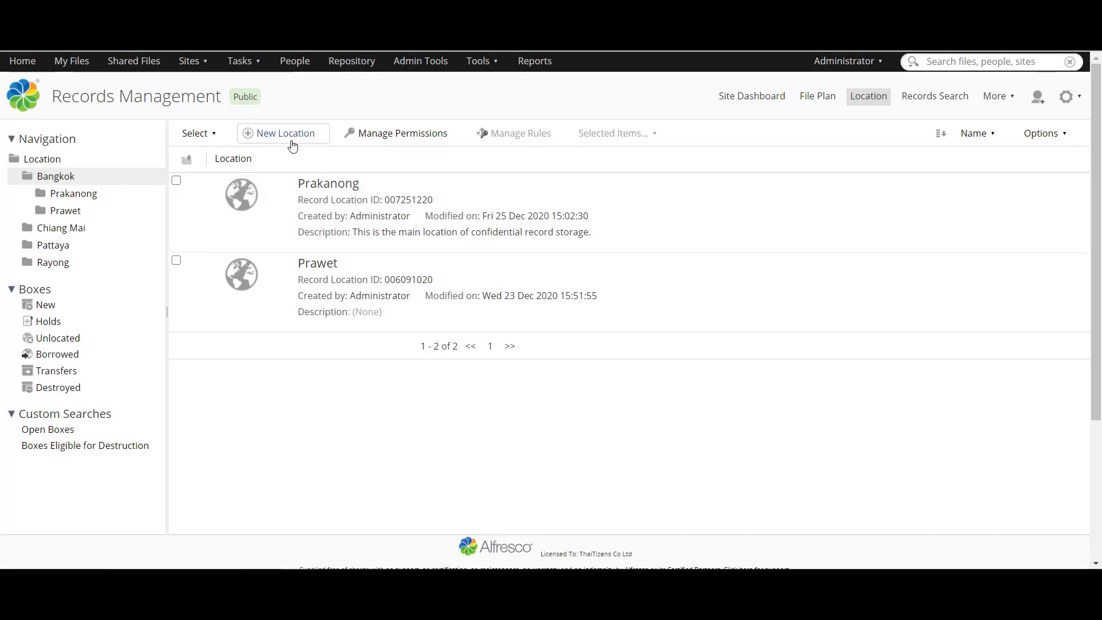
Step: Start a new location under Bangkok named Siam, titled IT, described 'The main storage of IT'
left_click(293, 146)
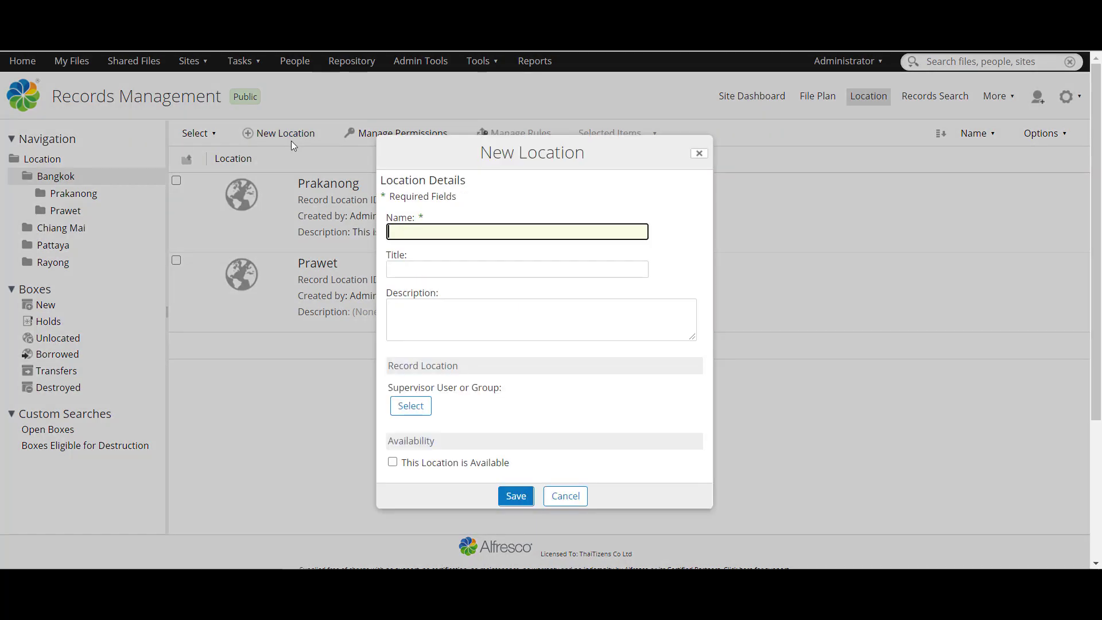
type("S")
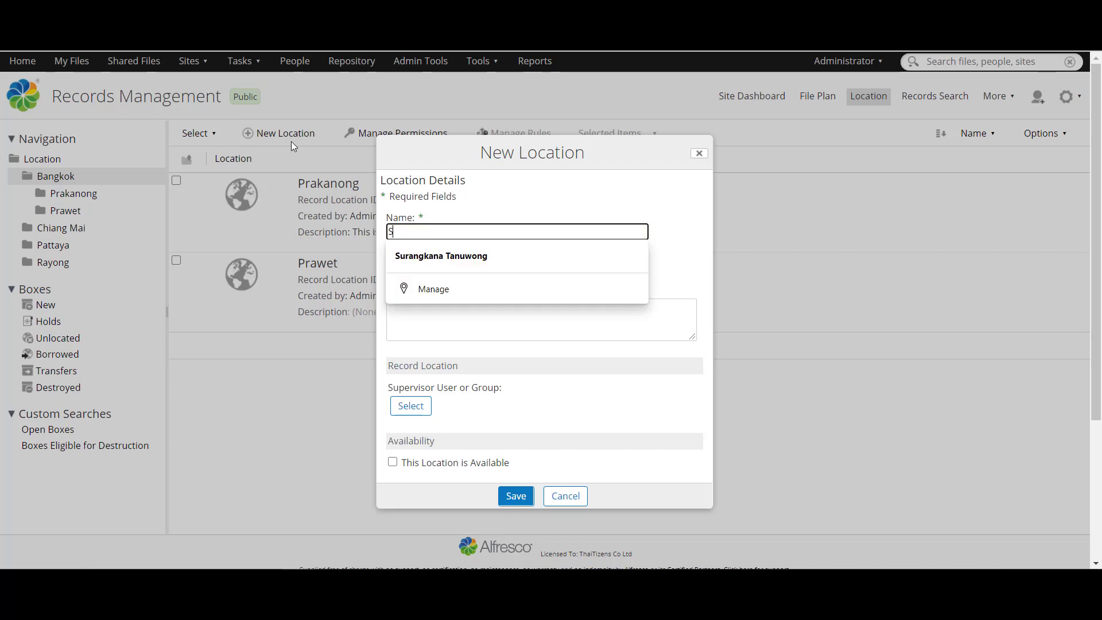
type("iam")
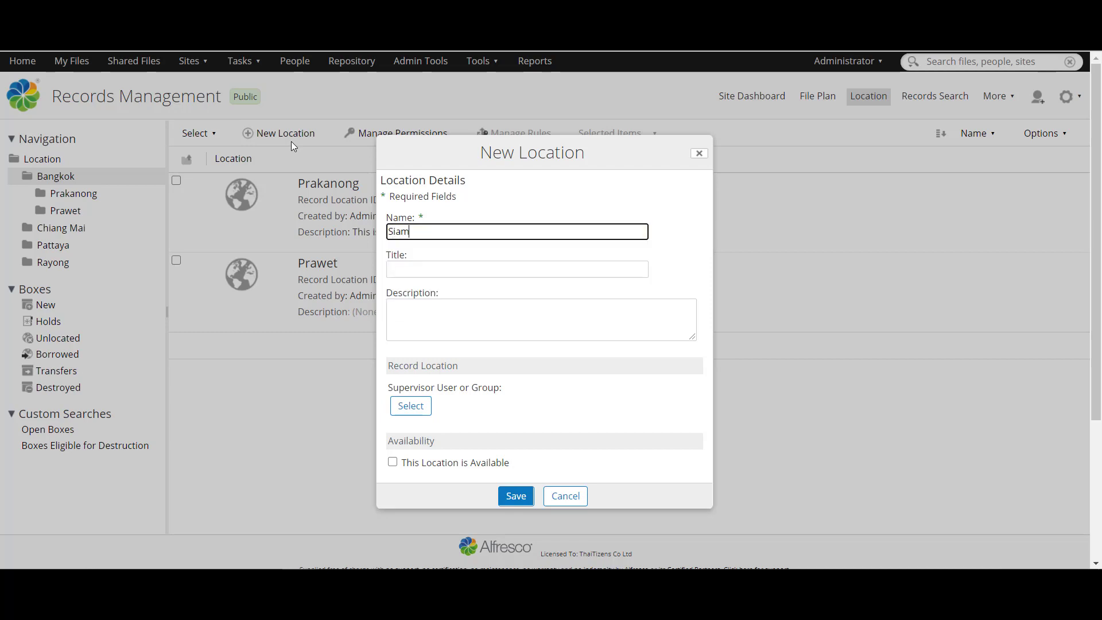
key("Tab")
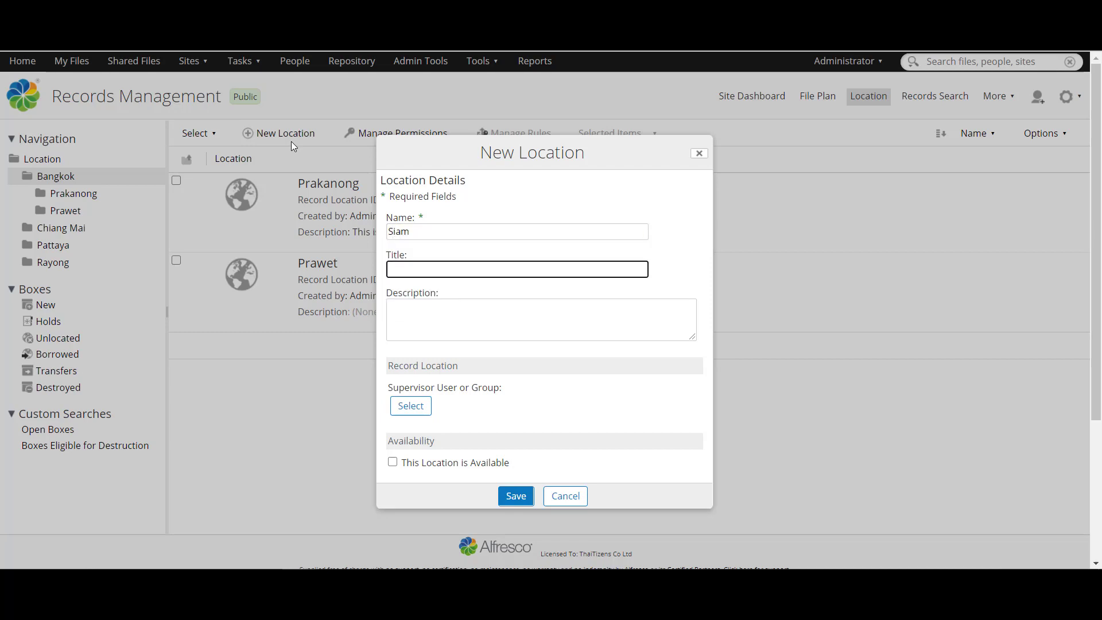
type("IT")
key("Tab")
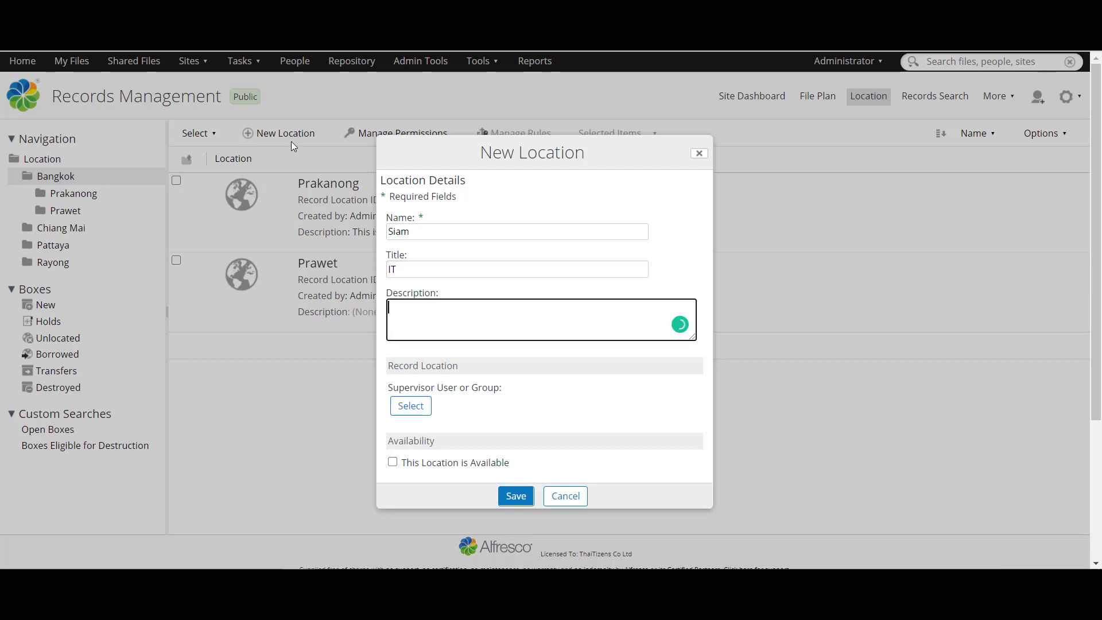
type("The main storage of IT")
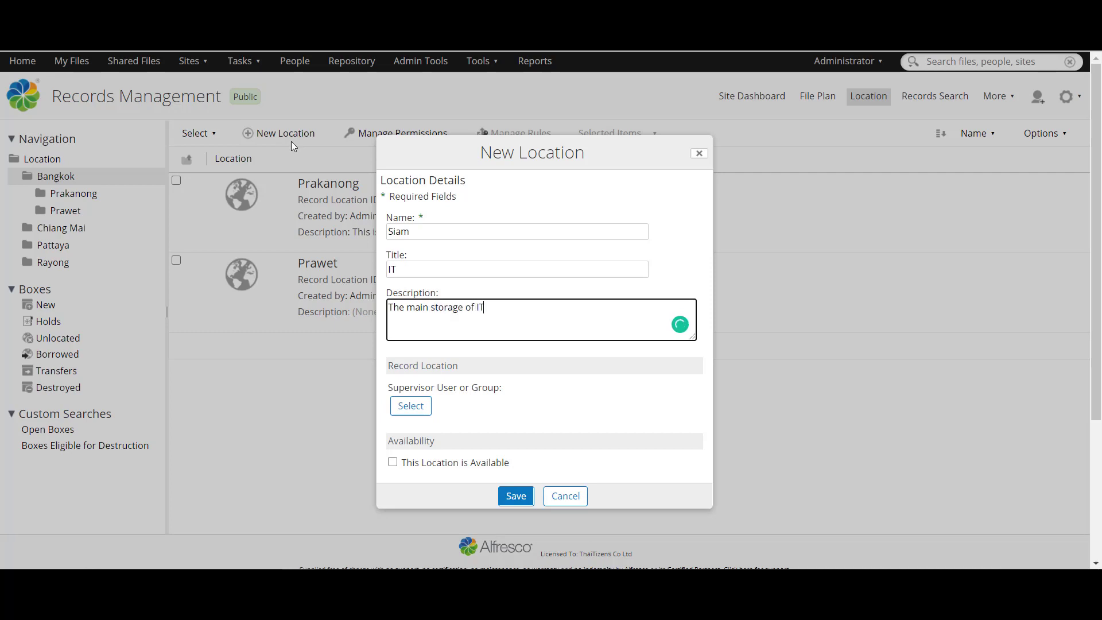
Step: Assign the searched user as Siam's supervisor, mark it available, and save
left_click(410, 407)
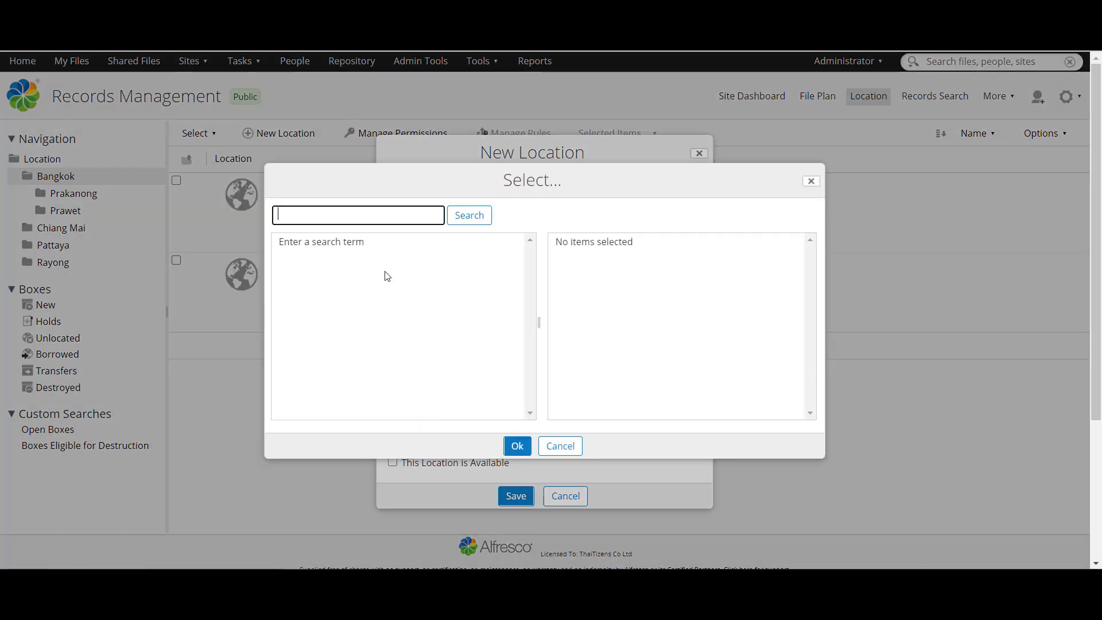
type("jason")
left_click(459, 217)
left_click(512, 249)
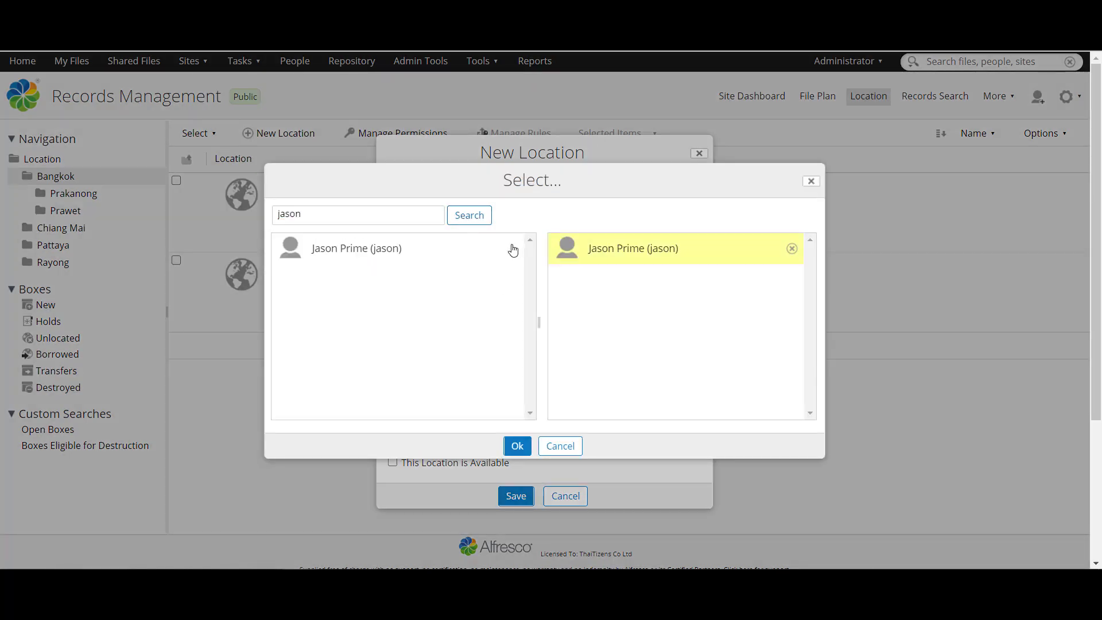
left_click(517, 446)
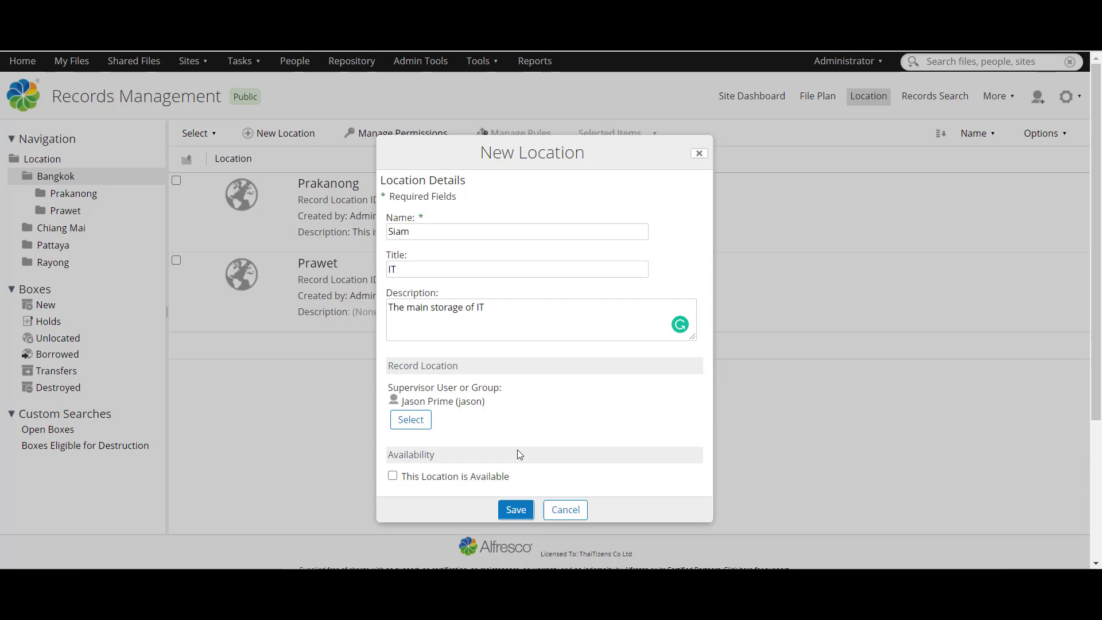
left_click(393, 476)
left_click(515, 509)
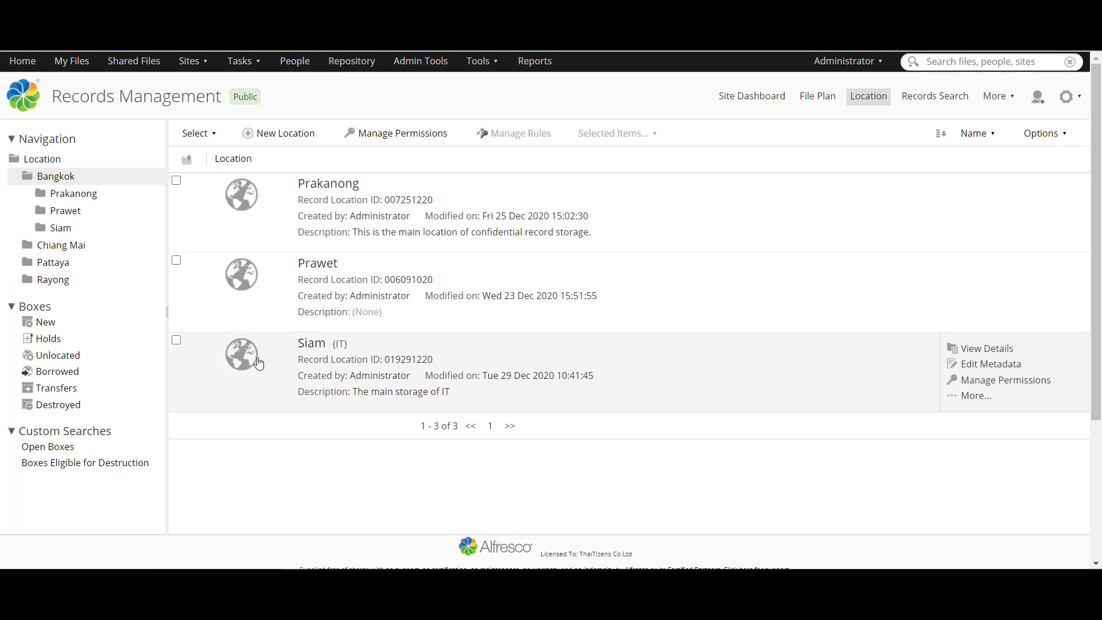
Step: Inside Siam, start a new location named Building A41 with title A41
left_click(251, 362)
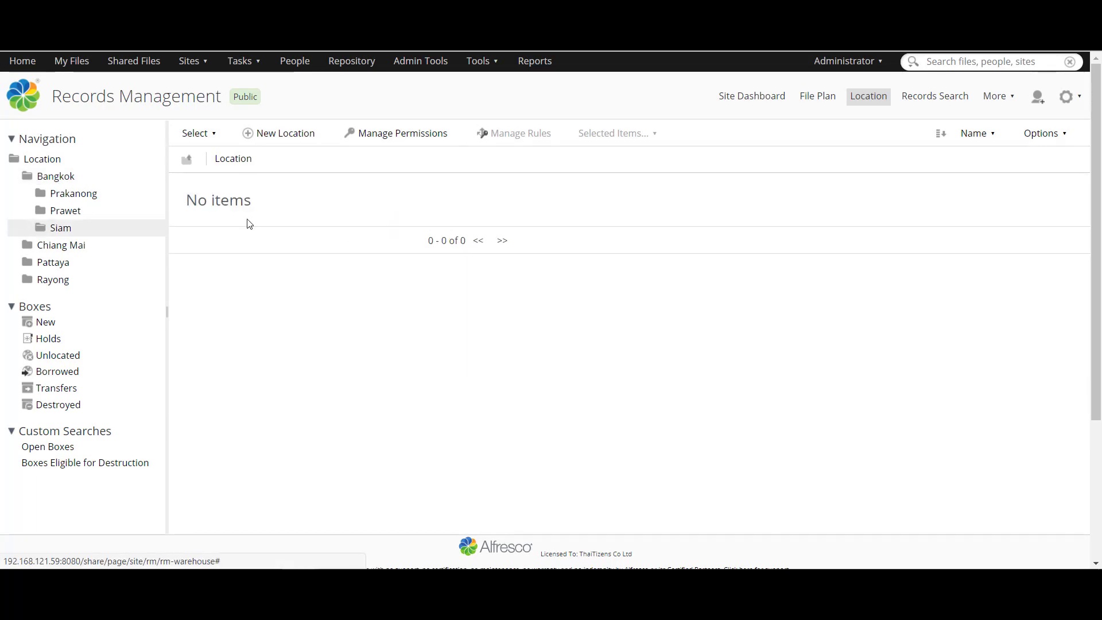
left_click(257, 141)
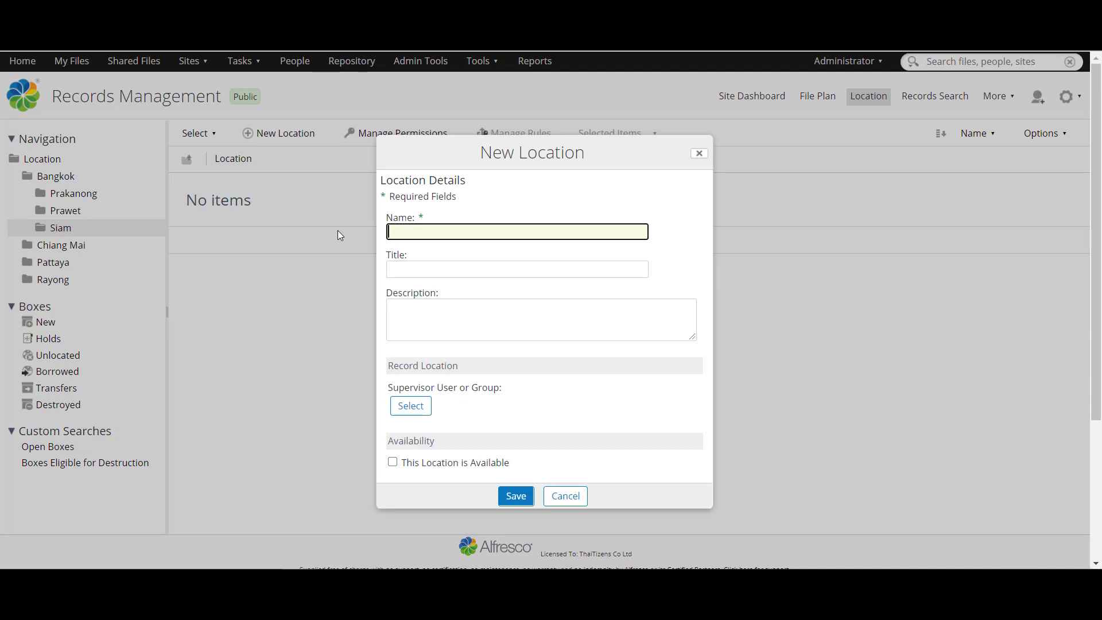
type("B")
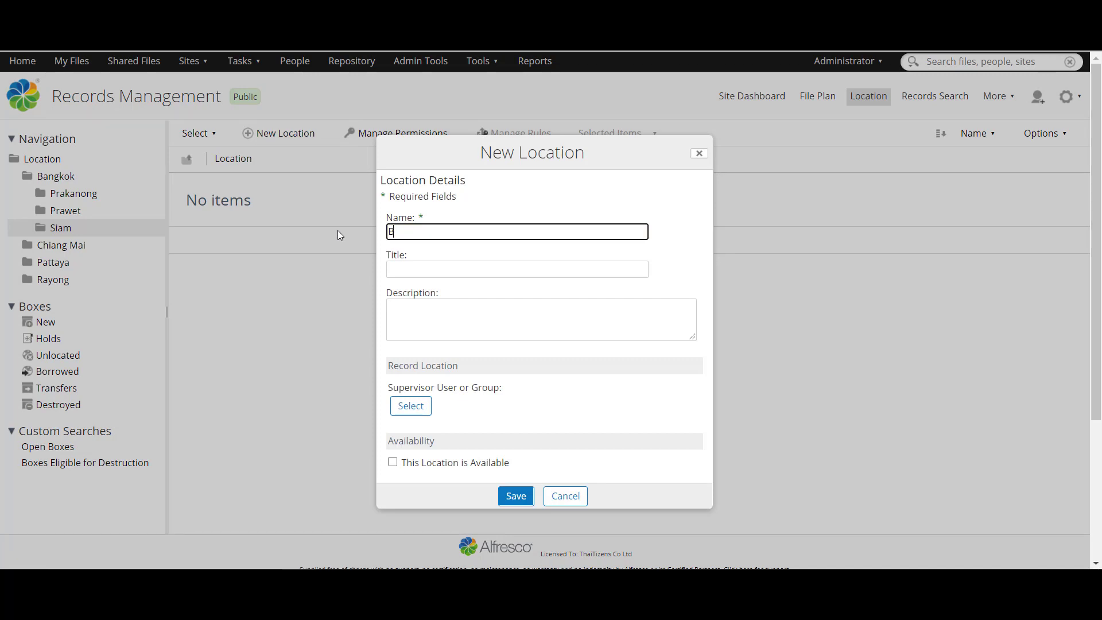
type("uilding A41")
right_click(435, 231)
key("ctrl+c")
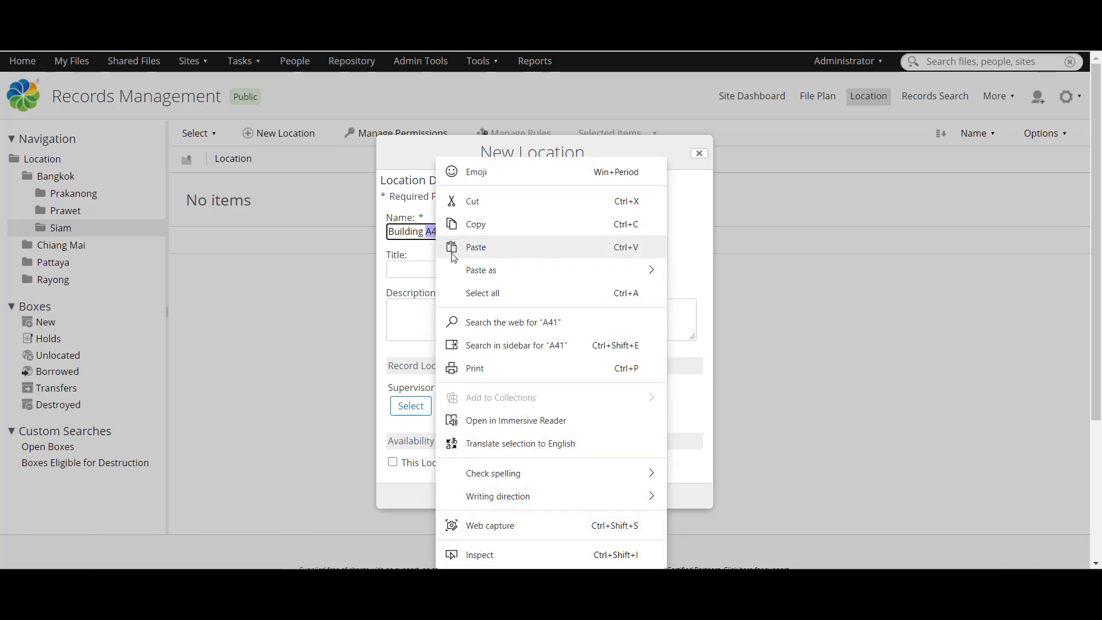
left_click(434, 273)
left_click(434, 274)
key("ctrl+v")
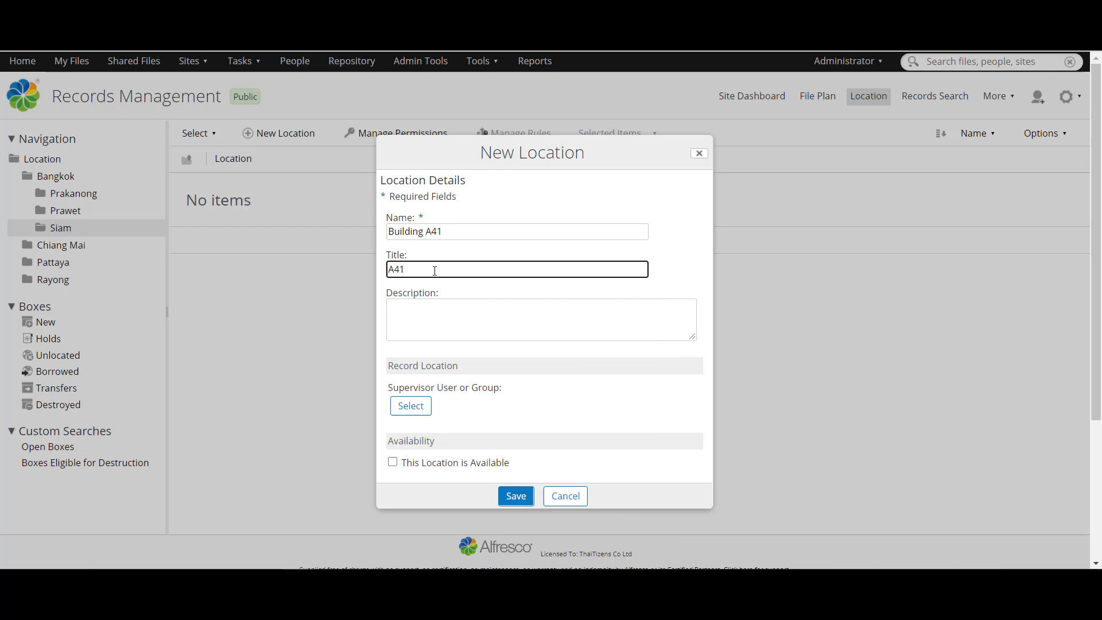
Step: Describe Building A41 as 'IT record building', mark it available, and save
left_click(437, 309)
type("It rec")
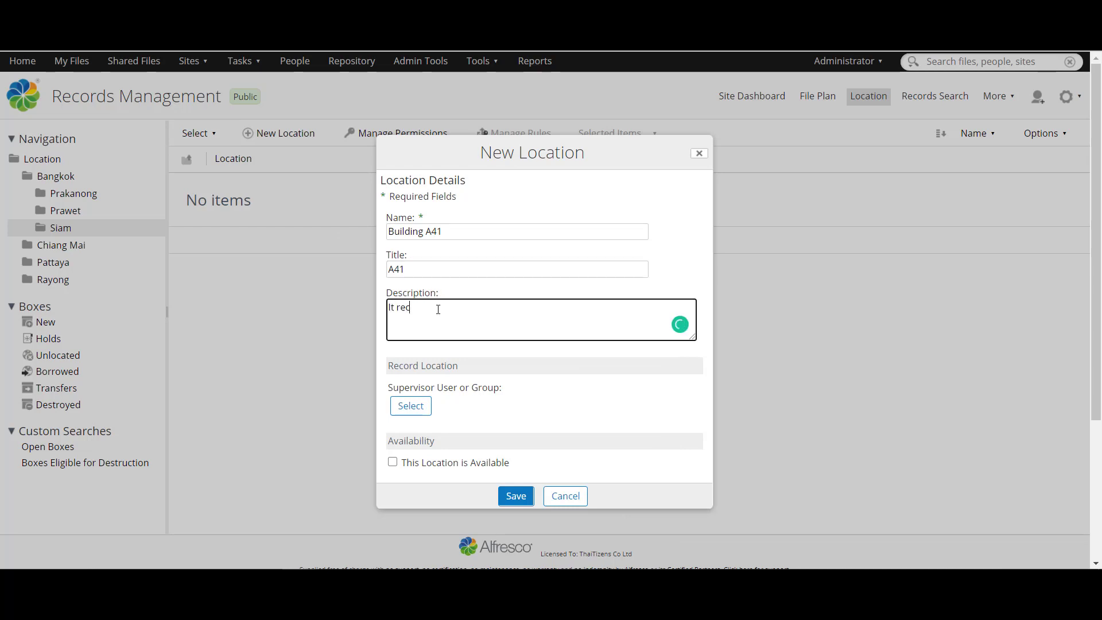
type("ord building")
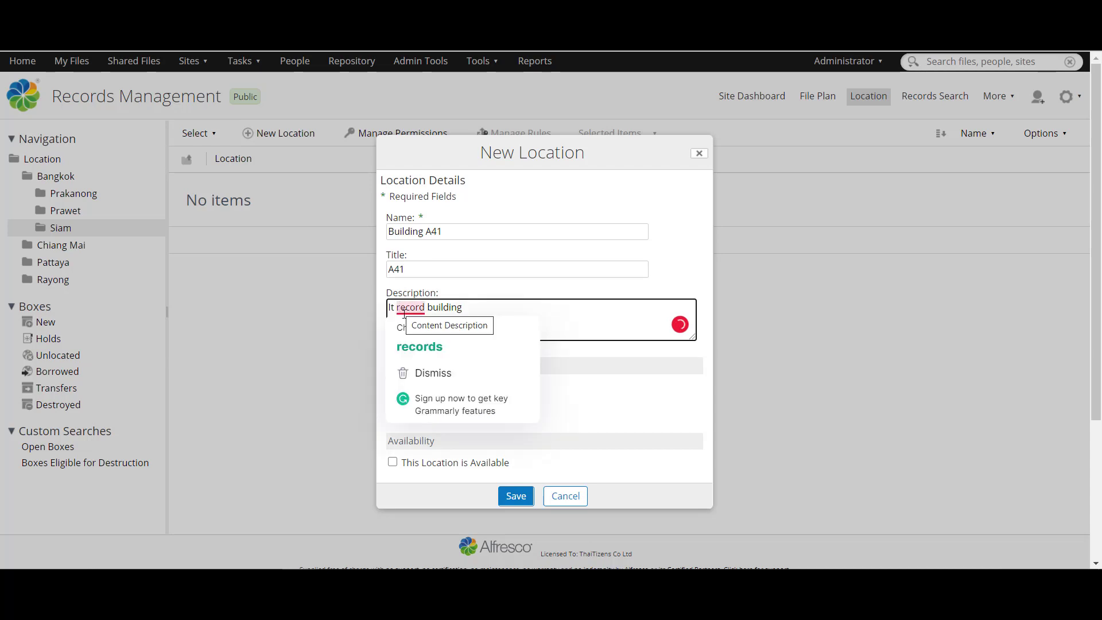
left_click(399, 307)
key("BackSpace")
type("T")
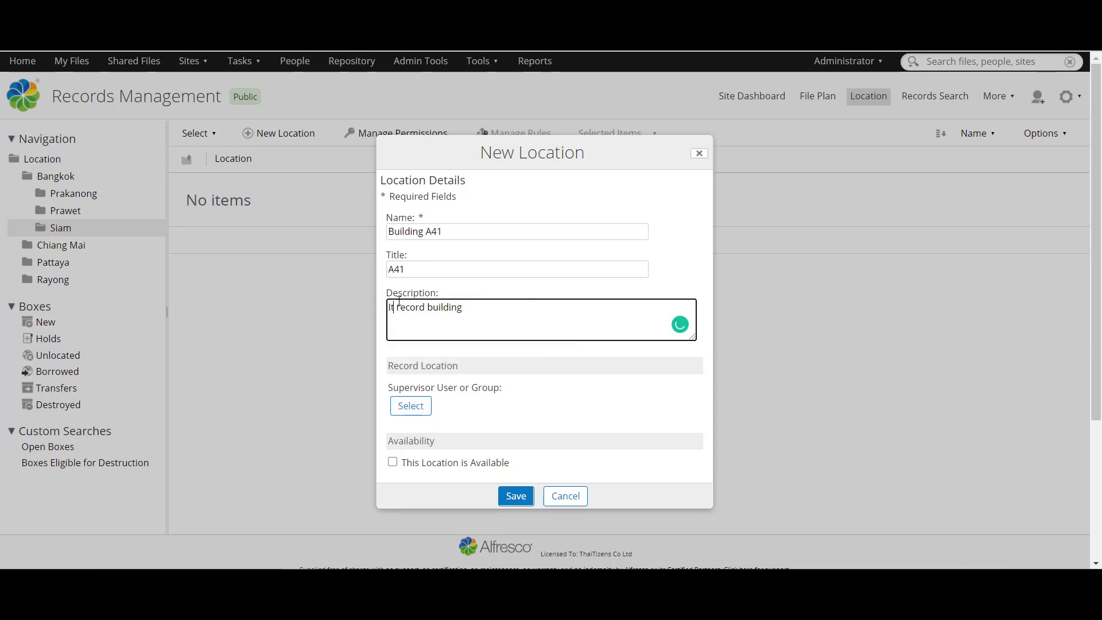
left_click(393, 462)
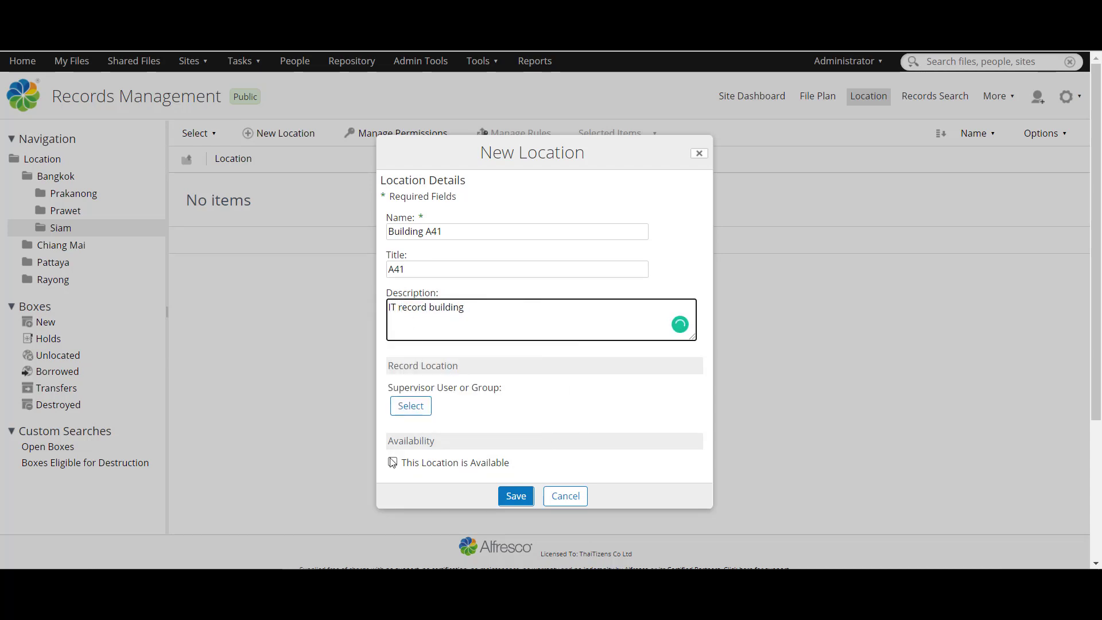
left_click(516, 495)
Step: Inside Building A41, start a new location named and titled 1st Floor
left_click(240, 197)
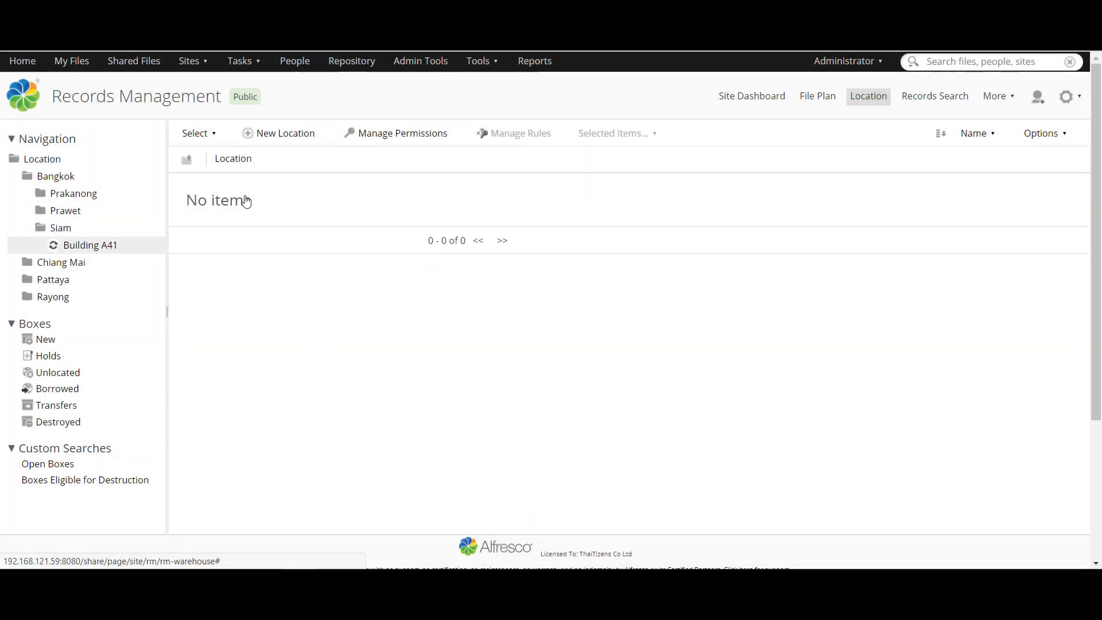
left_click(270, 137)
type("1")
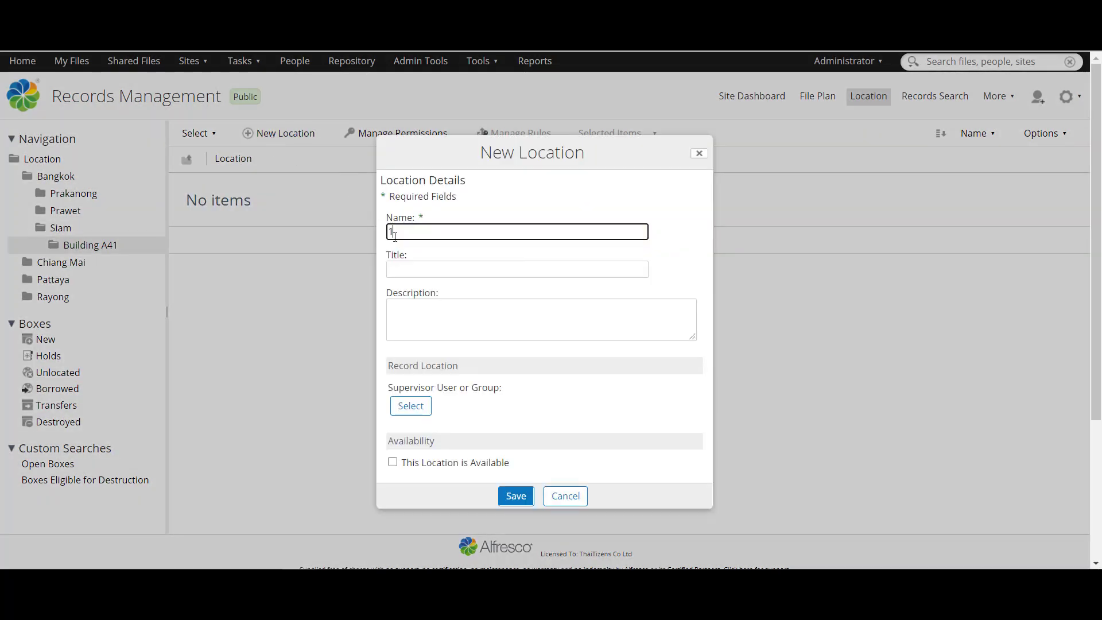
type("st Fl")
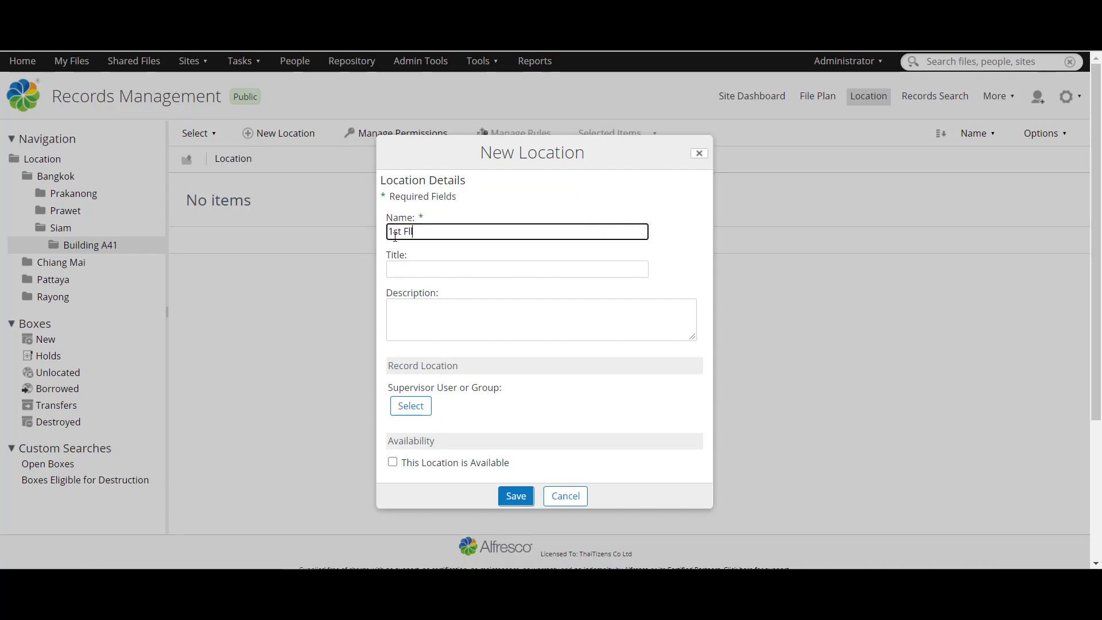
type("ooe")
key("BackSpace")
type("r")
left_click_drag(428, 231, 378, 231)
key("ctrl+c")
left_click(421, 269)
key("ctrl+v")
Step: Describe 1st Floor as 'Keeping the general IT record', mark it available, and save
left_click(415, 315)
type("Keepi")
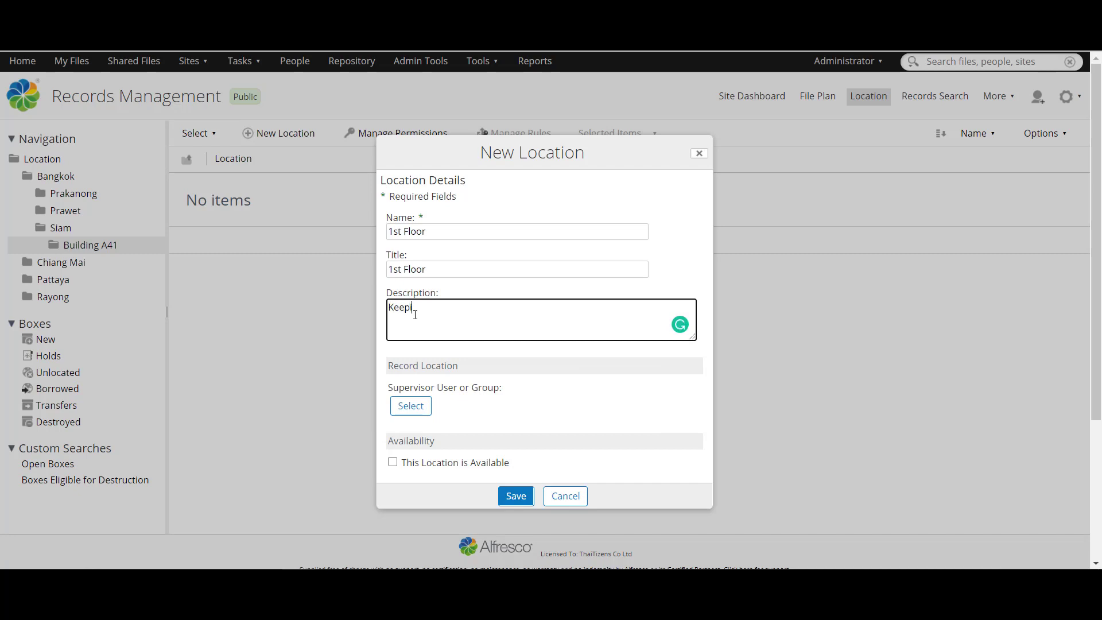
type("ng the general IT record")
left_click(392, 462)
left_click(514, 497)
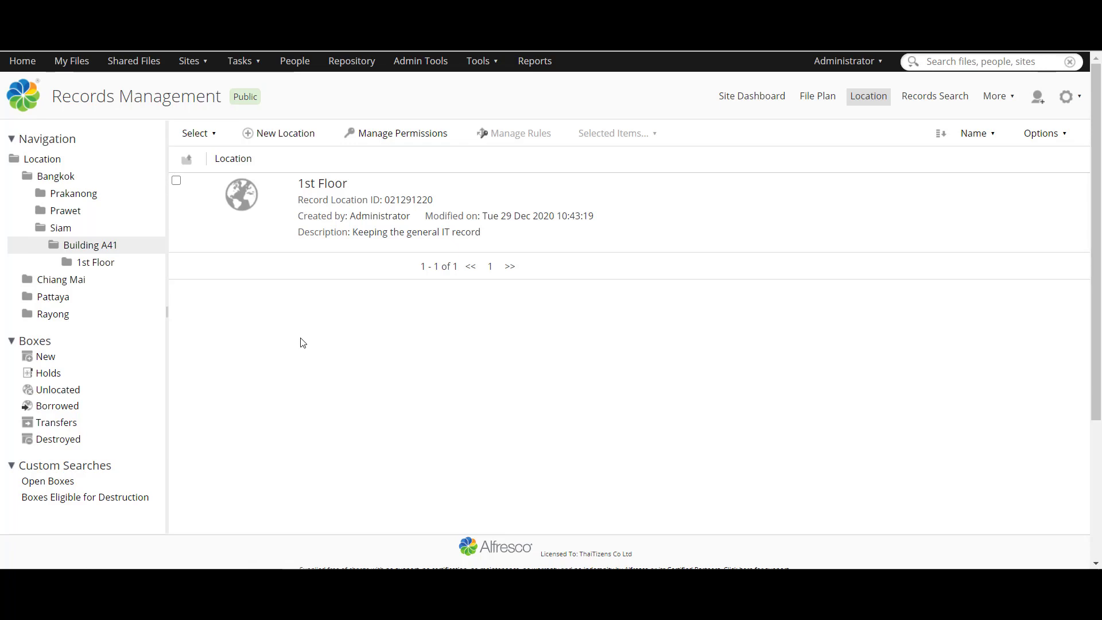
Step: Show the New (unlocated) boxes list and open the More actions for box 035231220
left_click(53, 360)
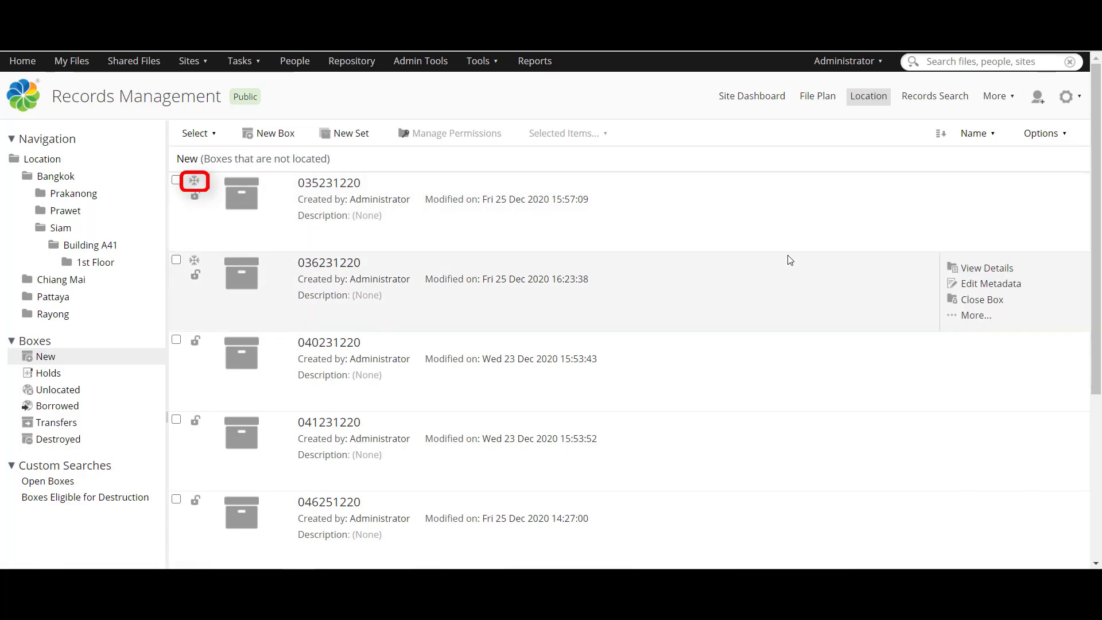
left_click(957, 236)
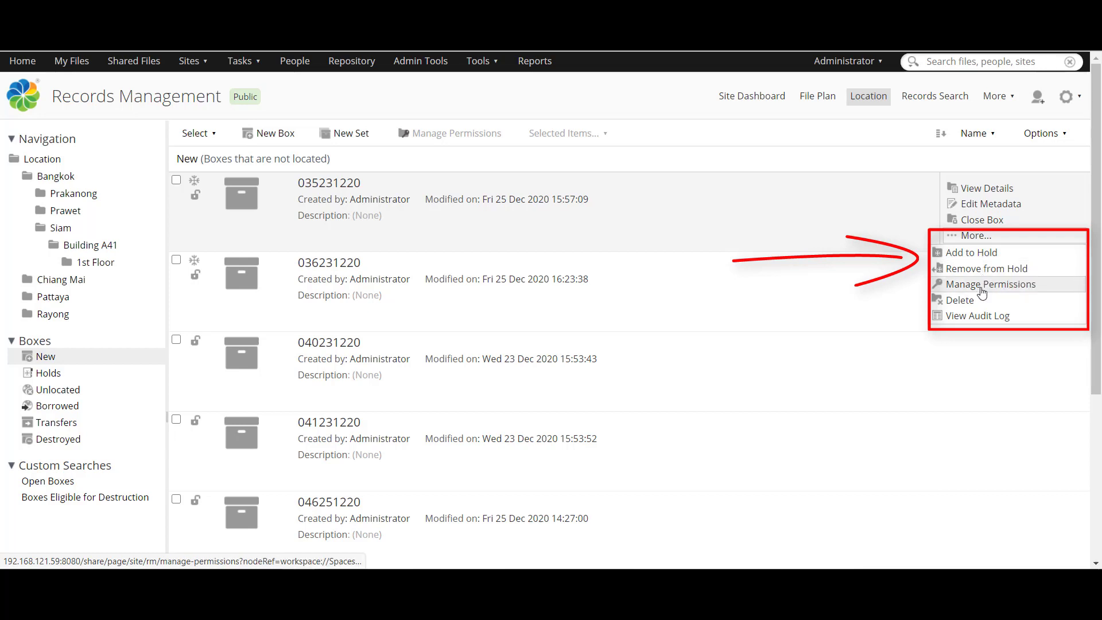
Step: View box 035231220's audit log, scroll through its entries, and close it
left_click(975, 316)
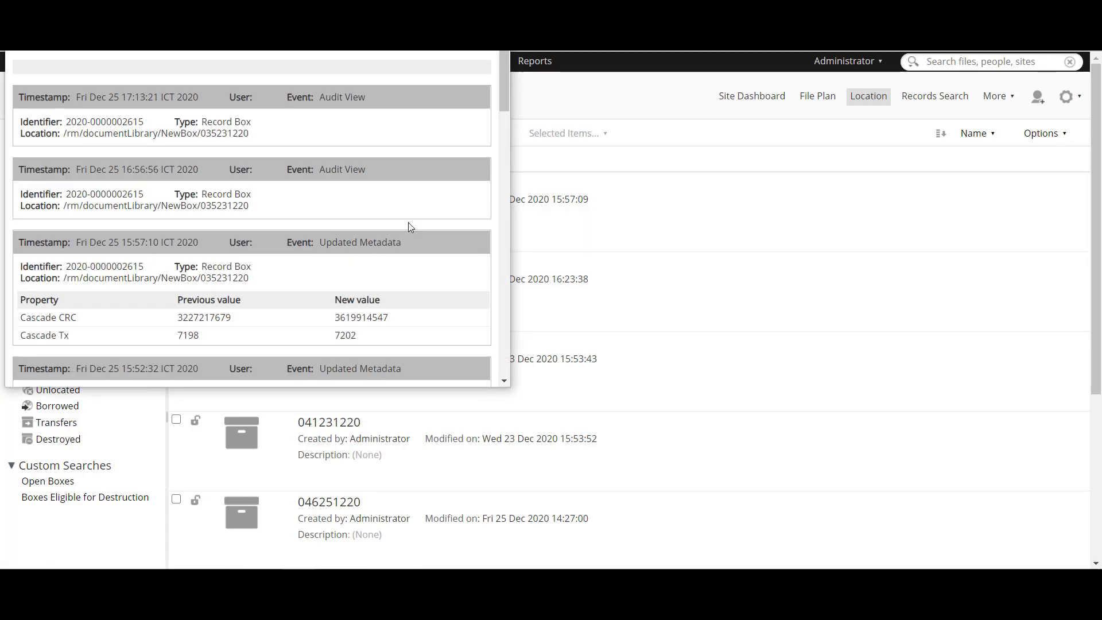
scroll(411, 227, "down", 4)
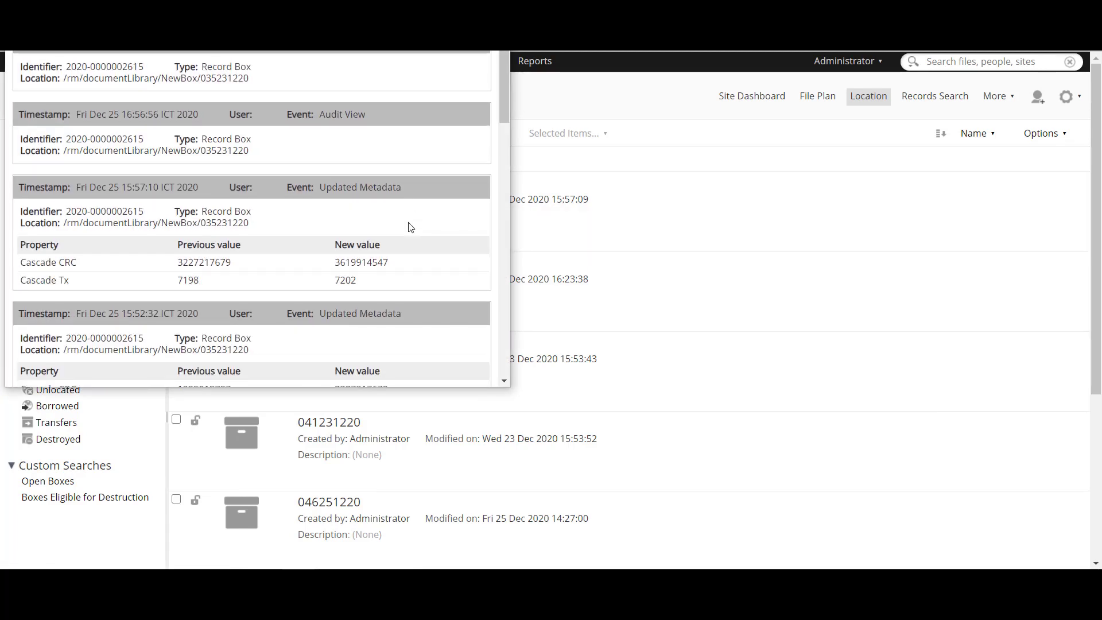
scroll(411, 228, "down", 2)
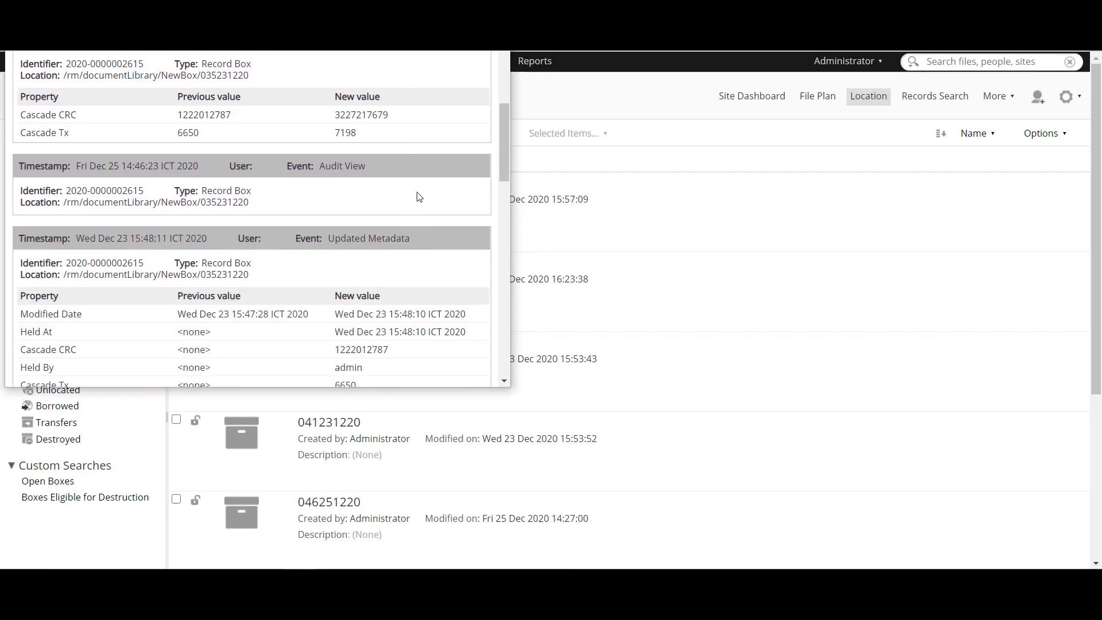
key("ctrl+w")
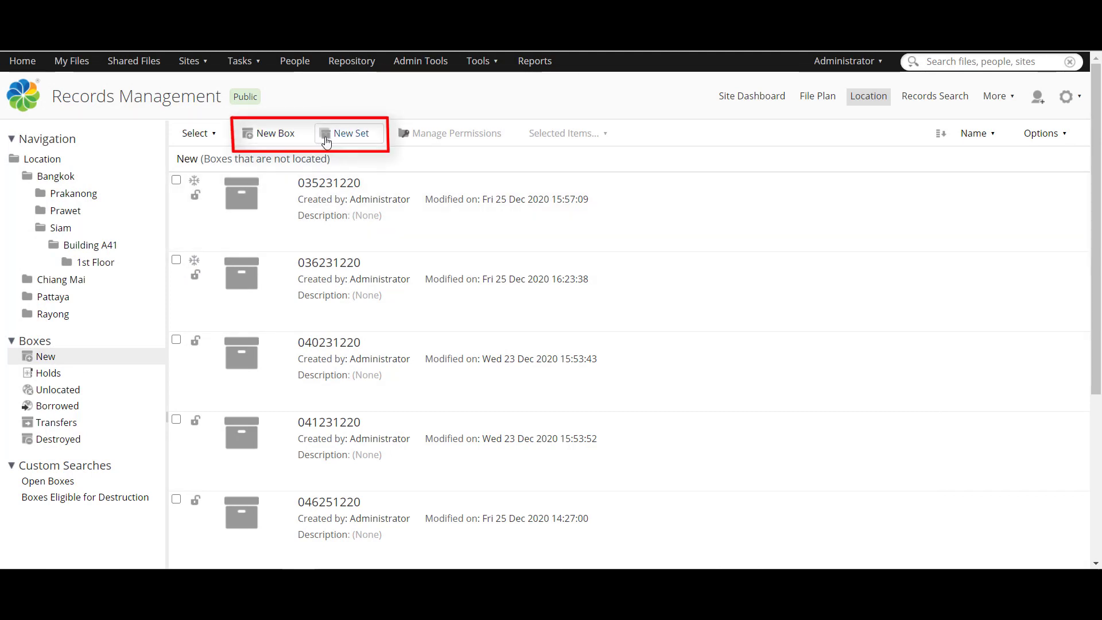
Step: Start a new record box titled IT with description 'General IT records'
left_click(286, 136)
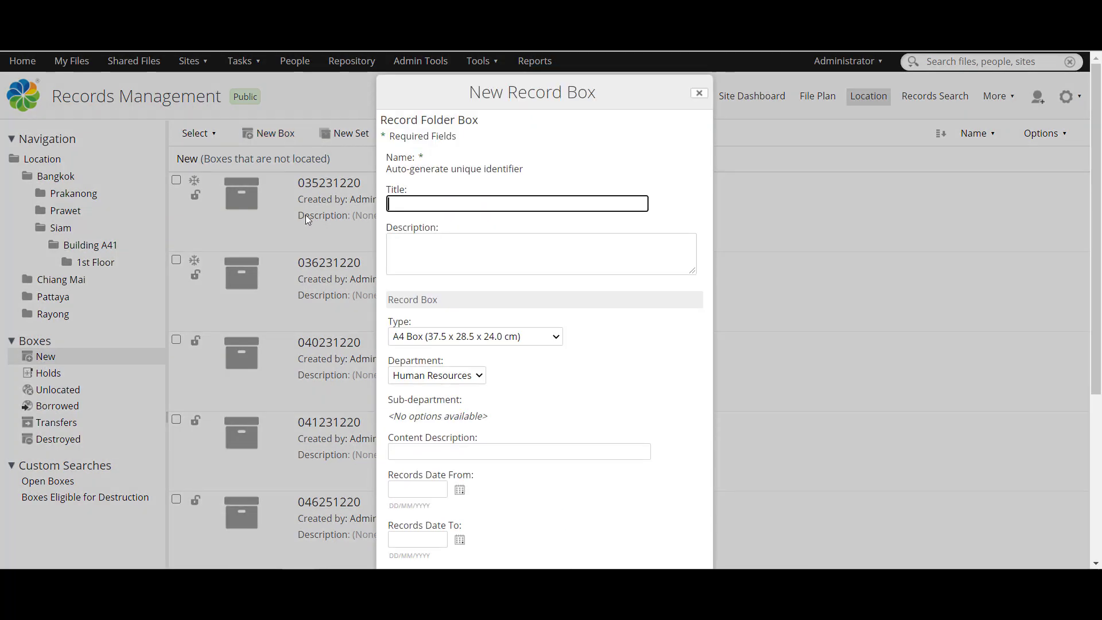
type("IT")
key("Tab")
type("G")
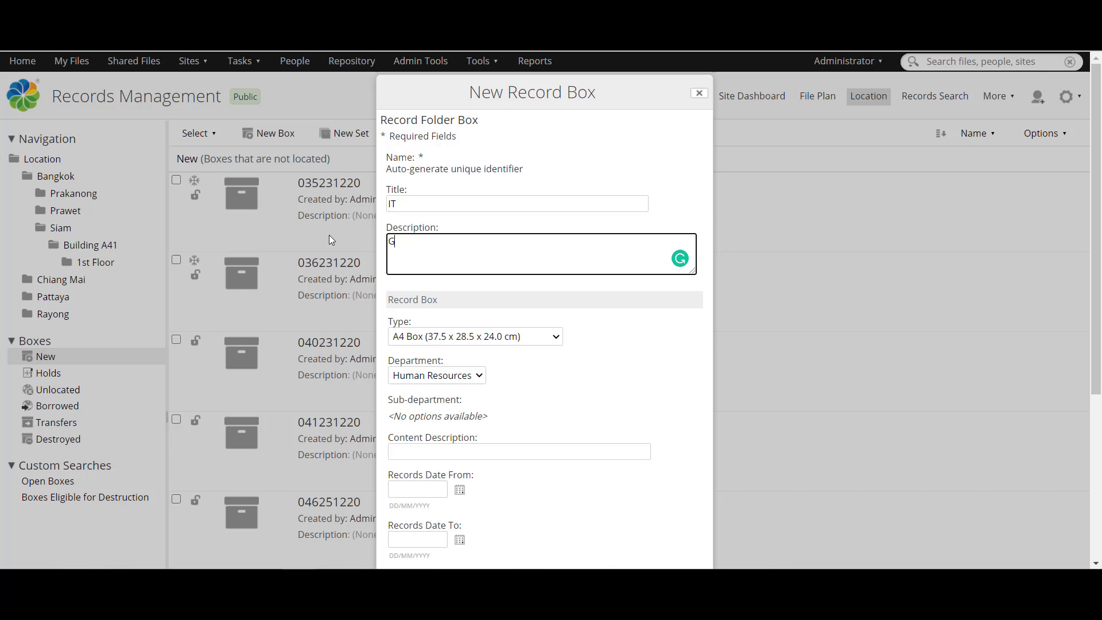
type("eneral IT records")
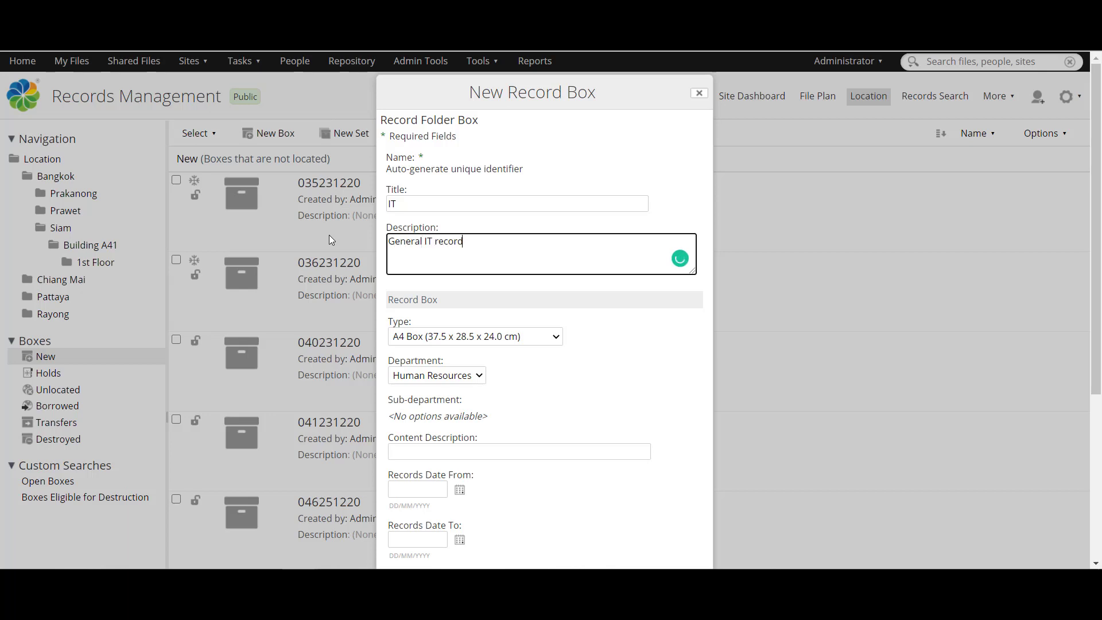
Step: Keep box type A4, set department IT, sub-department IT - Administration, content 'Repair Invoices'
left_click(462, 337)
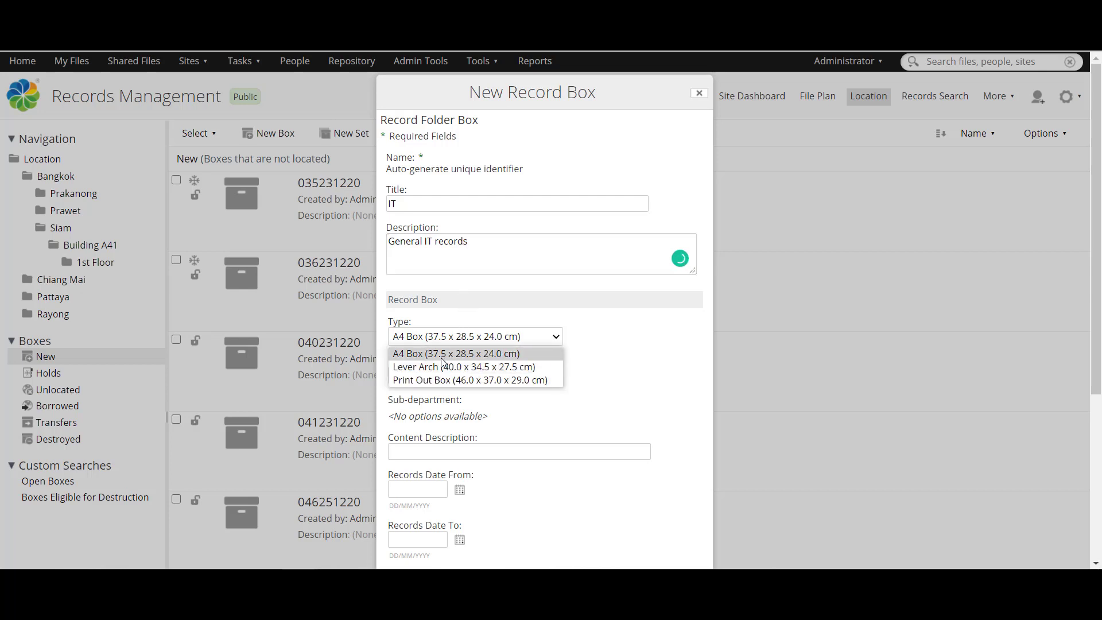
left_click(434, 355)
left_click(436, 360)
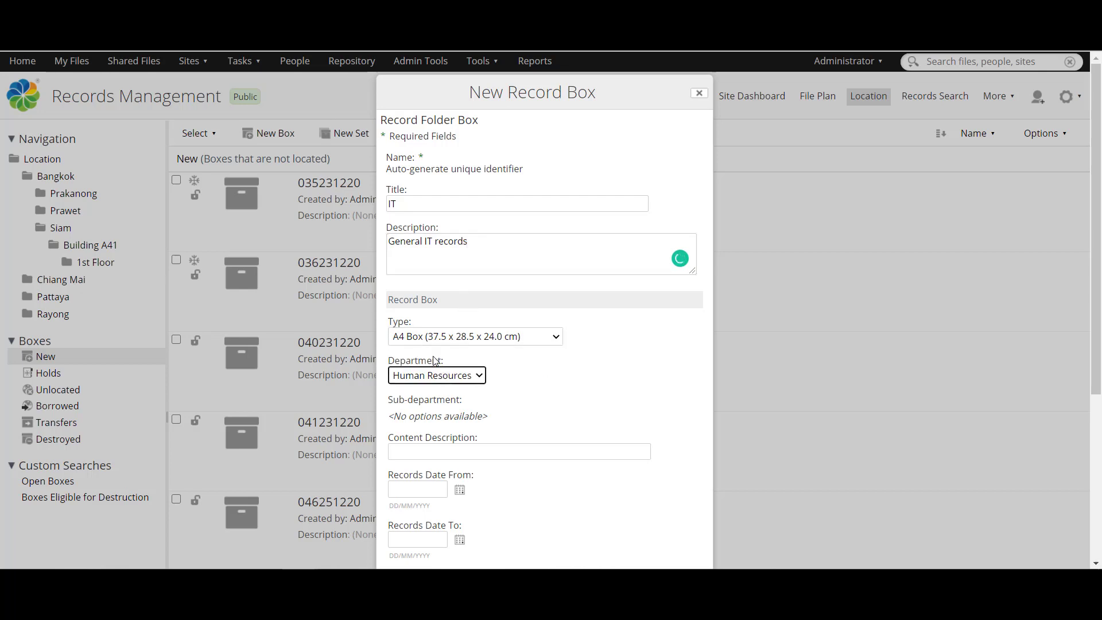
left_click(413, 376)
left_click(413, 404)
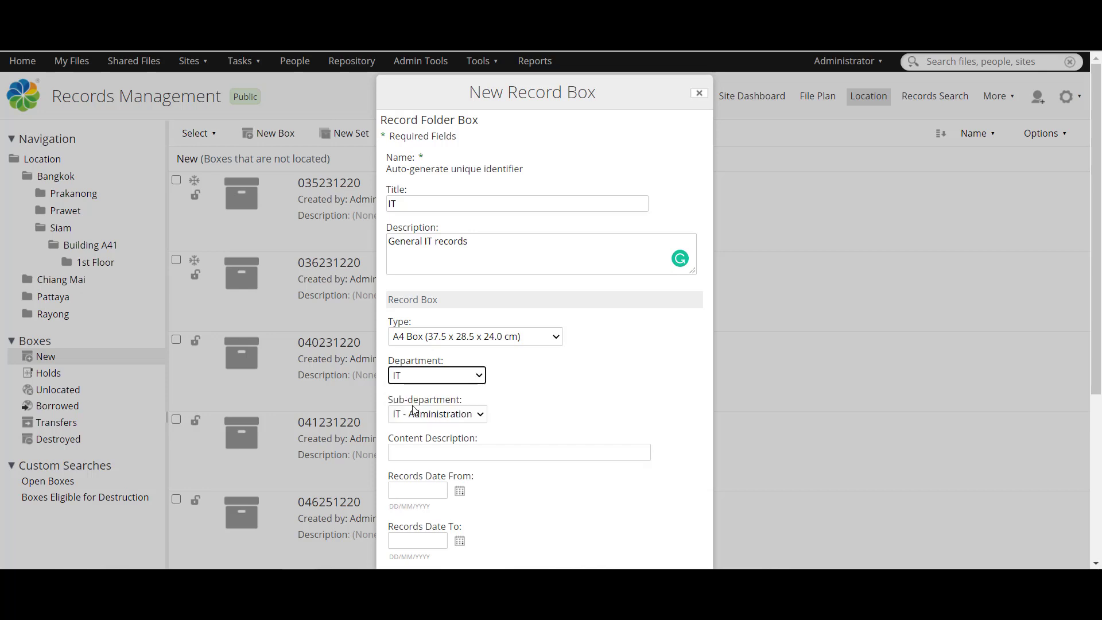
left_click(421, 414)
left_click(421, 435)
scroll(543, 436, "down", 2)
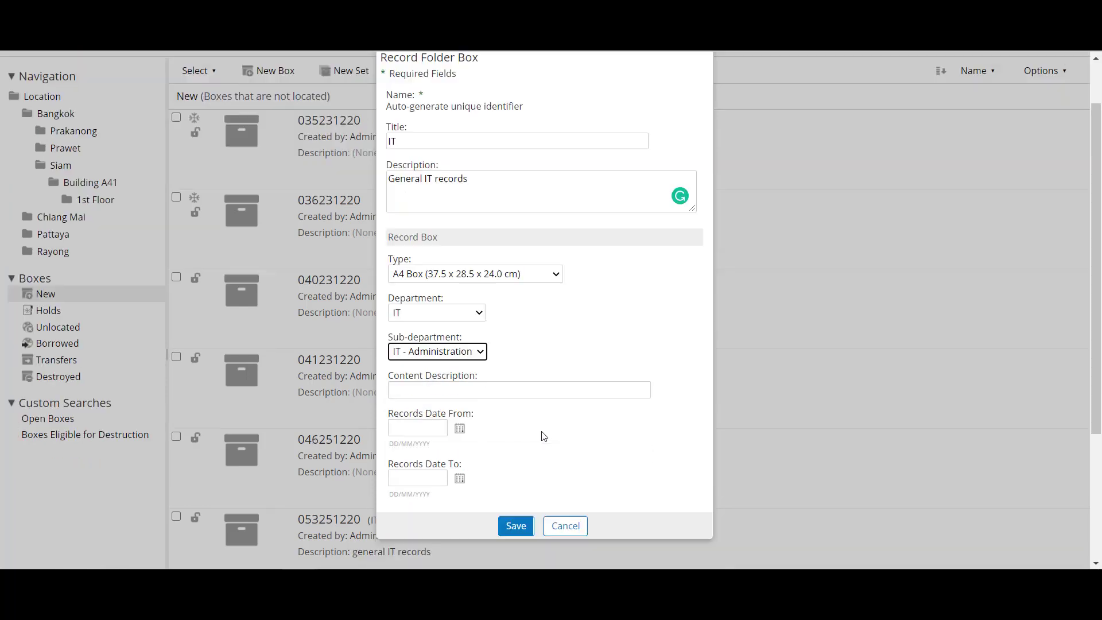
left_click(478, 374)
type("R")
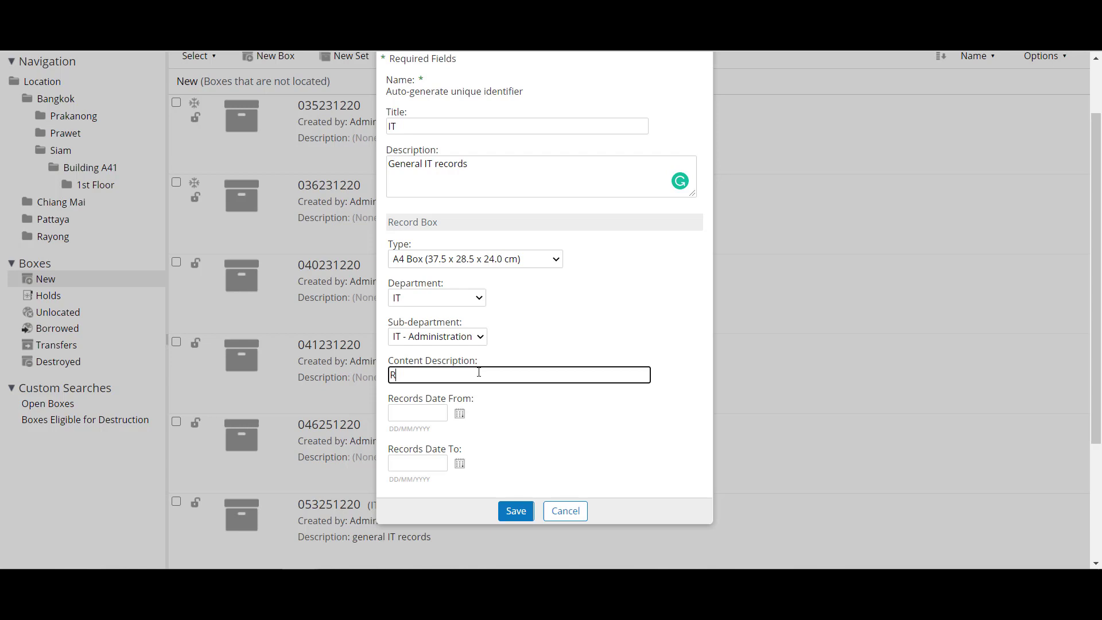
type("epair Invoices")
left_click(549, 451)
Step: Set the record dates 17/12/2020 to 11/12/2020 and save the box
left_click(460, 413)
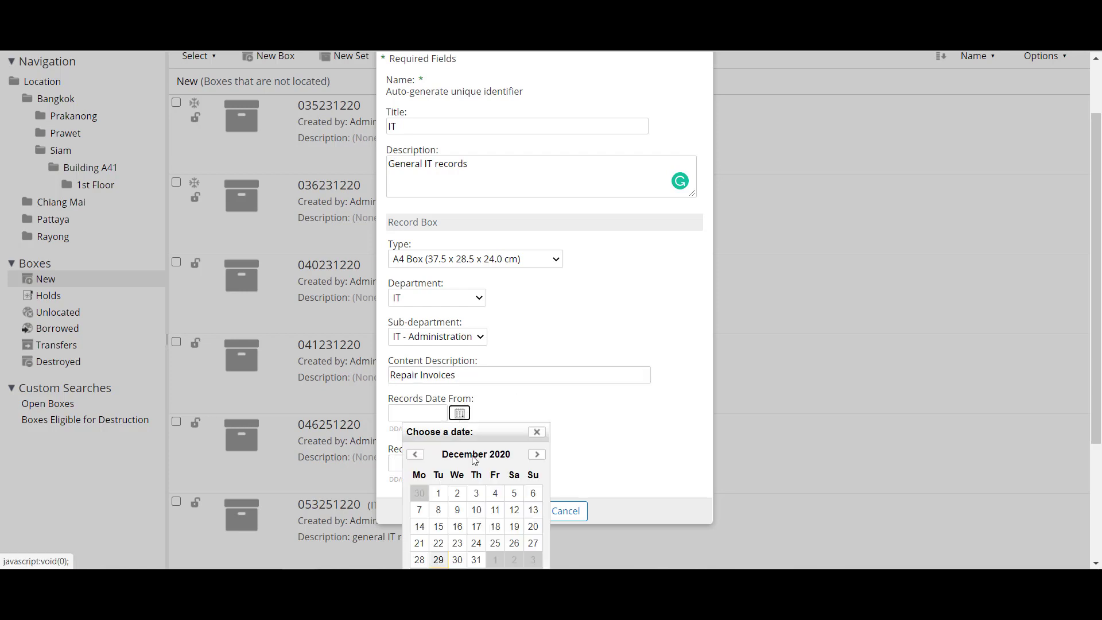
left_click(476, 526)
left_click(459, 463)
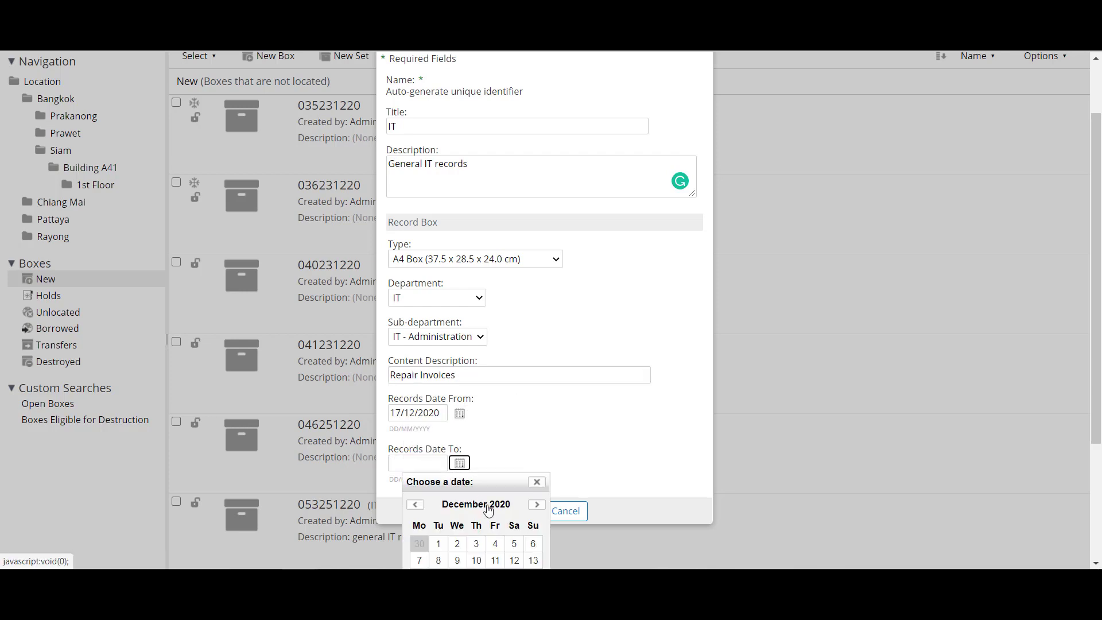
left_click(537, 504)
left_click(536, 505)
left_click(416, 504)
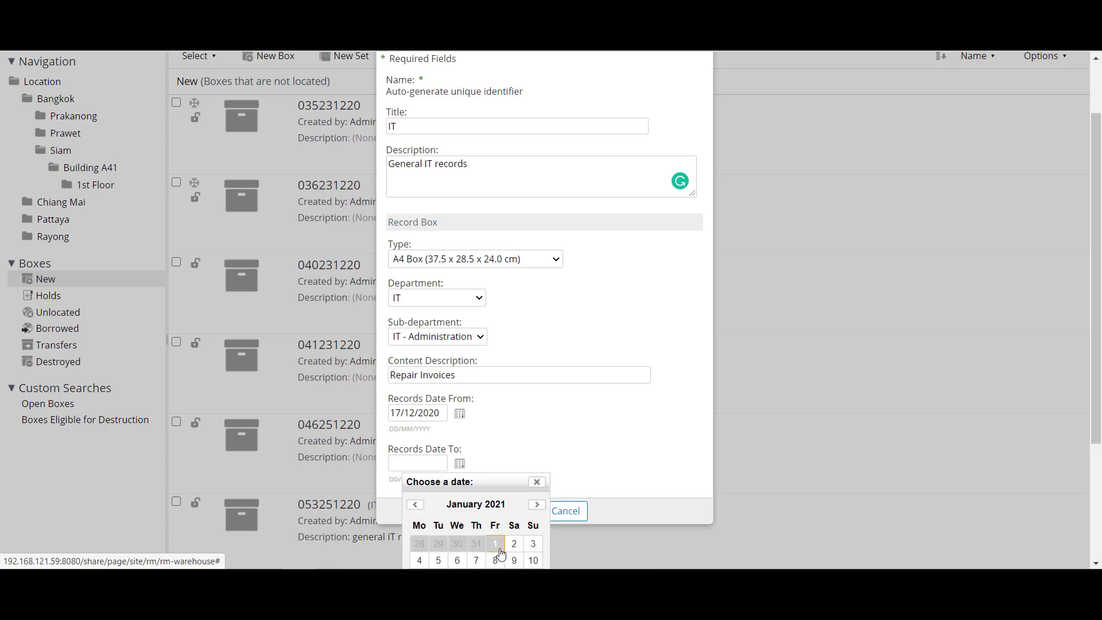
left_click(415, 504)
left_click(494, 560)
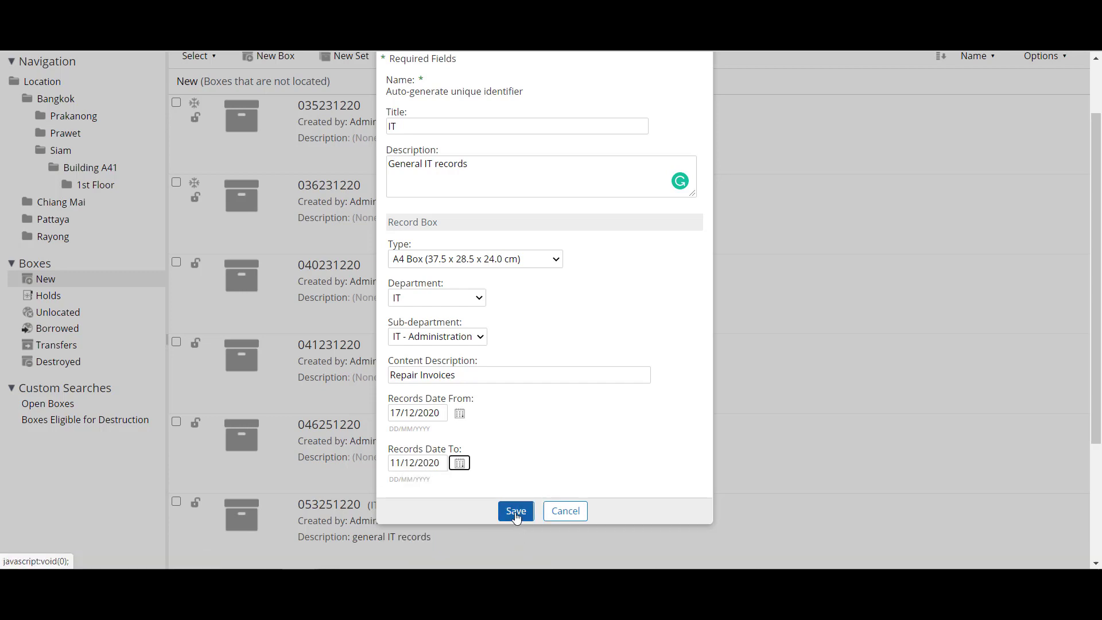
left_click(516, 512)
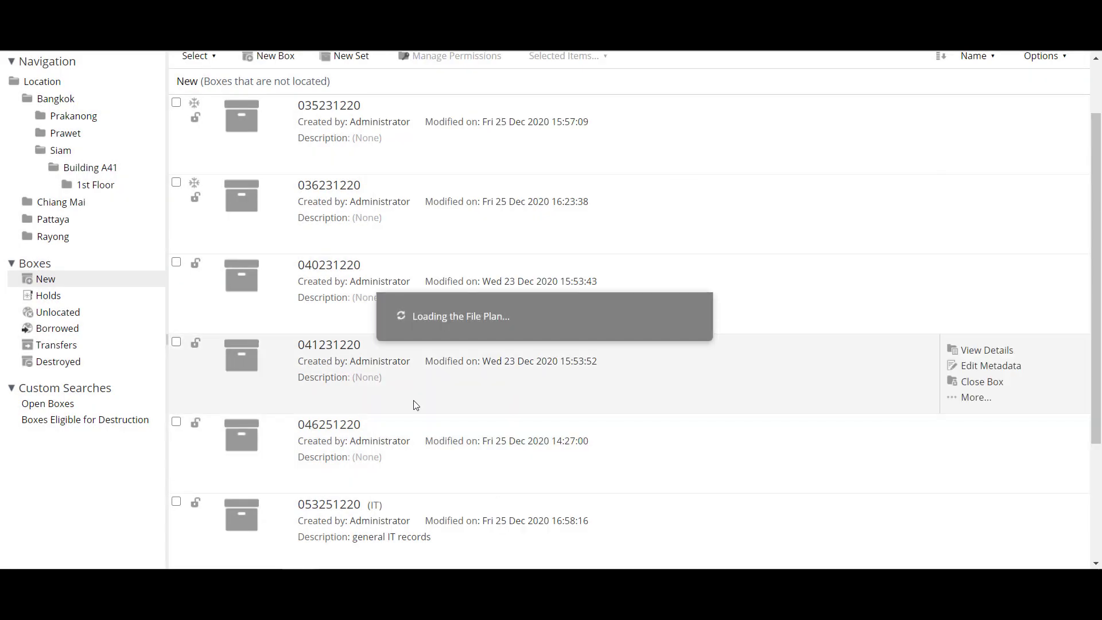
Step: Open box 055291220's details, review its label preview, and download the label PDF
scroll(408, 398, "down", 5)
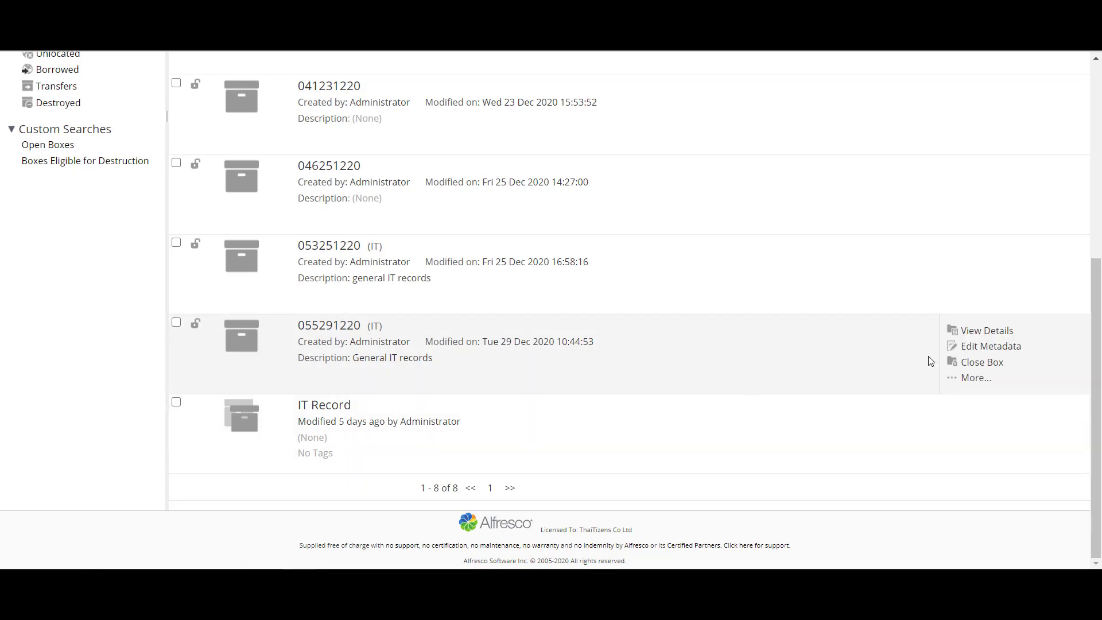
left_click(999, 337)
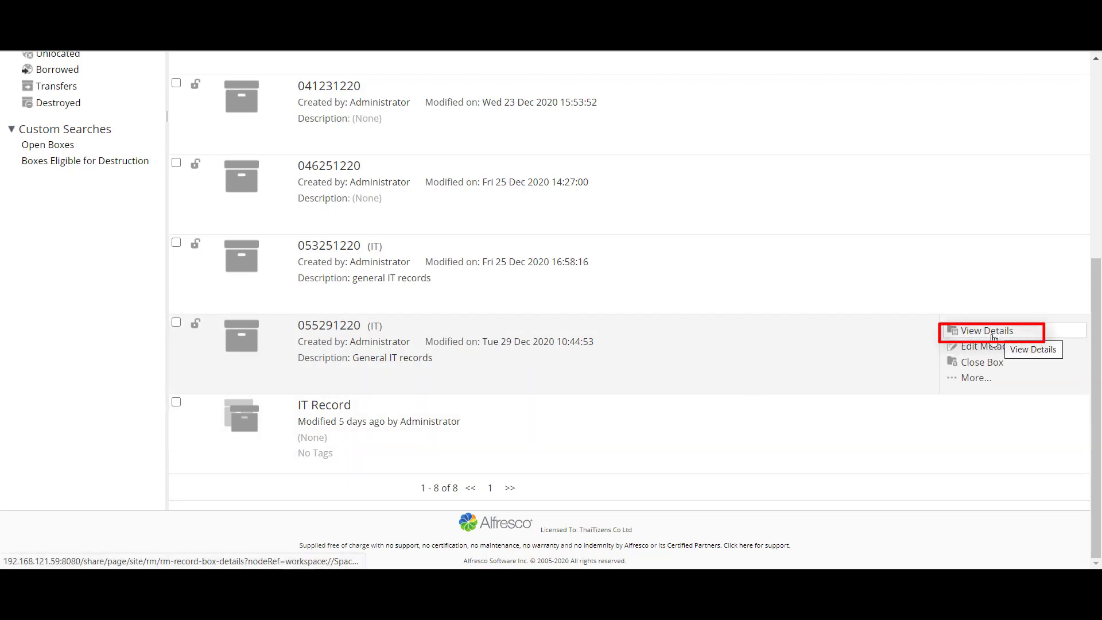
left_click(993, 338)
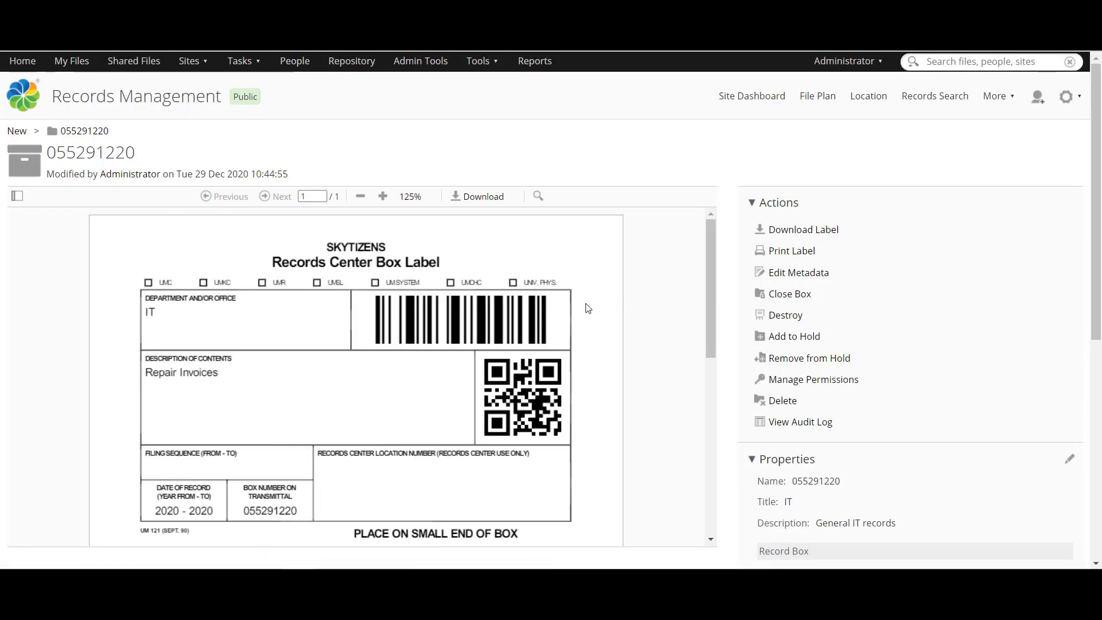
scroll(589, 309, "down", 3)
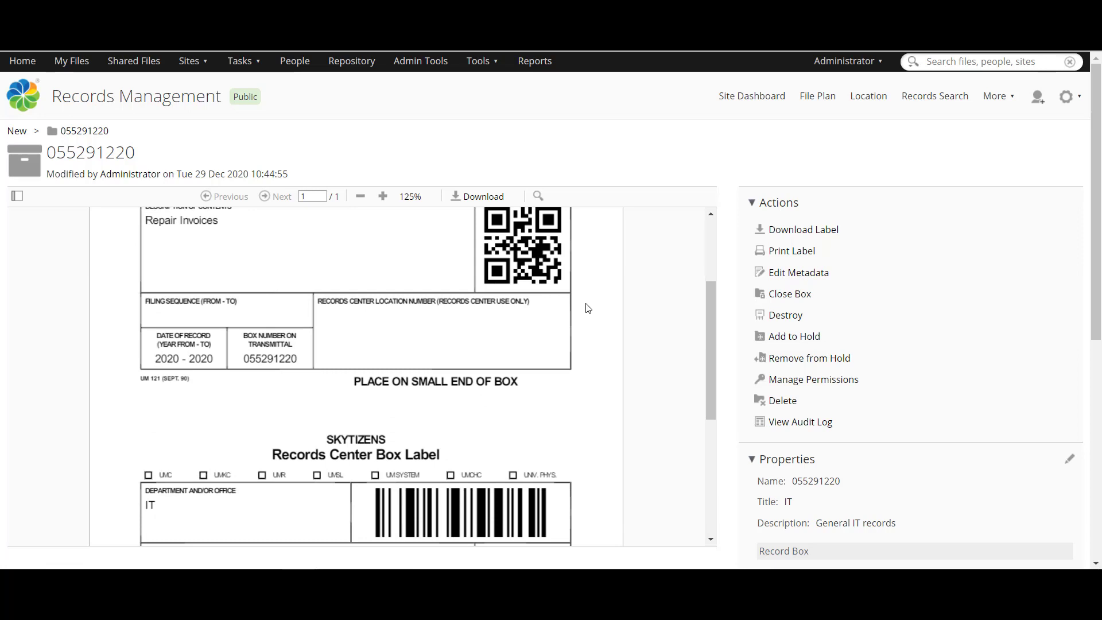
scroll(588, 309, "down", 1)
scroll(588, 309, "up", 3)
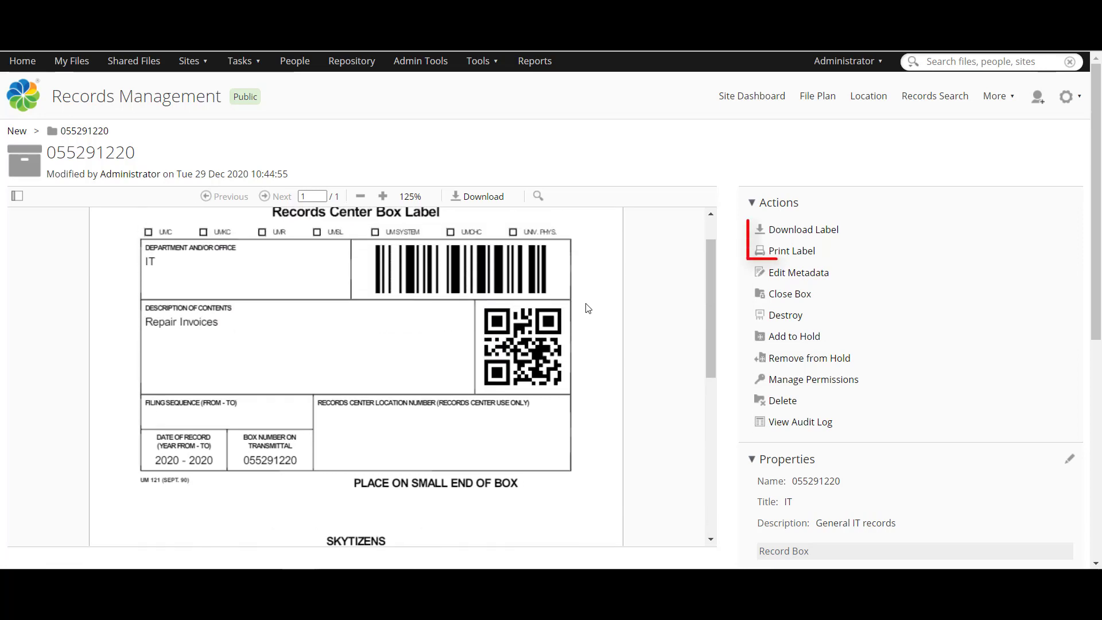
scroll(588, 308, "up", 1)
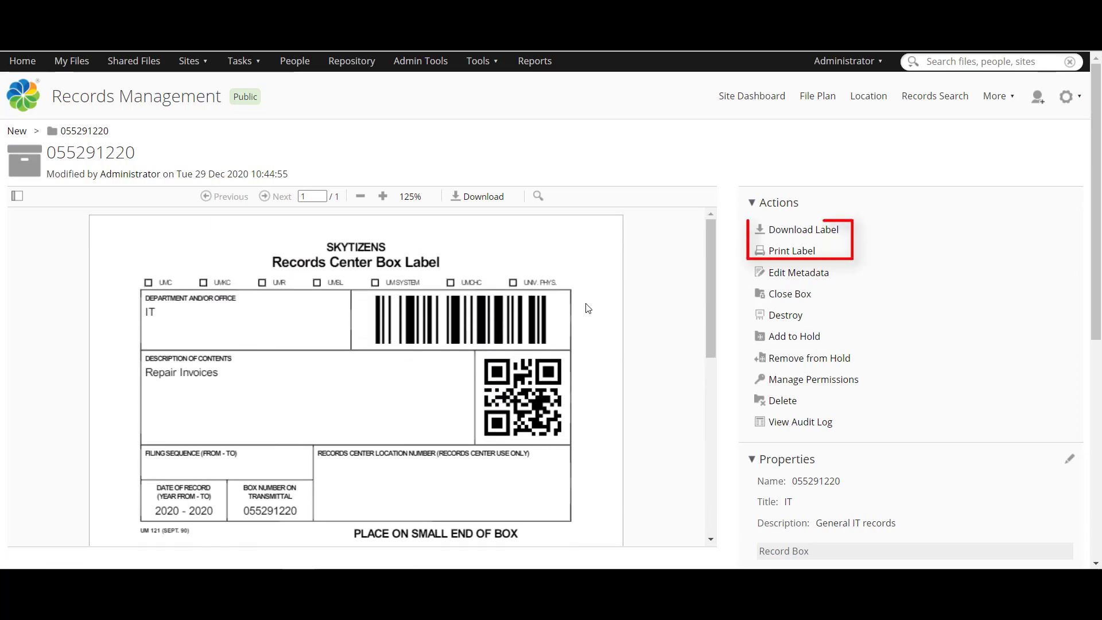
left_click(778, 237)
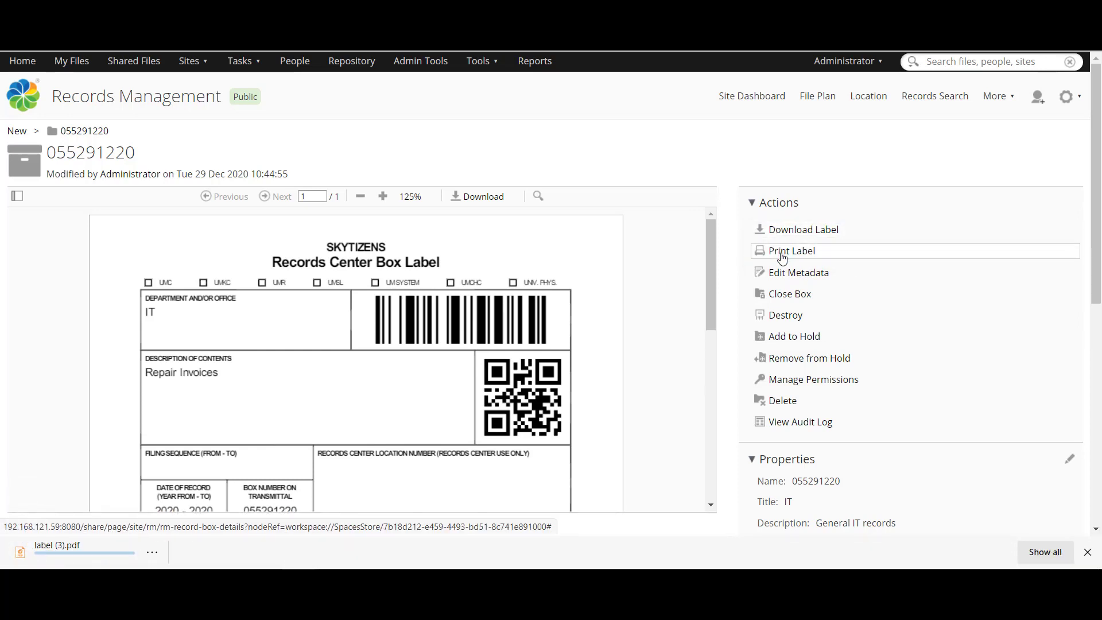
Step: Bring up the print preview for the box label, then cancel printing
left_click(782, 257)
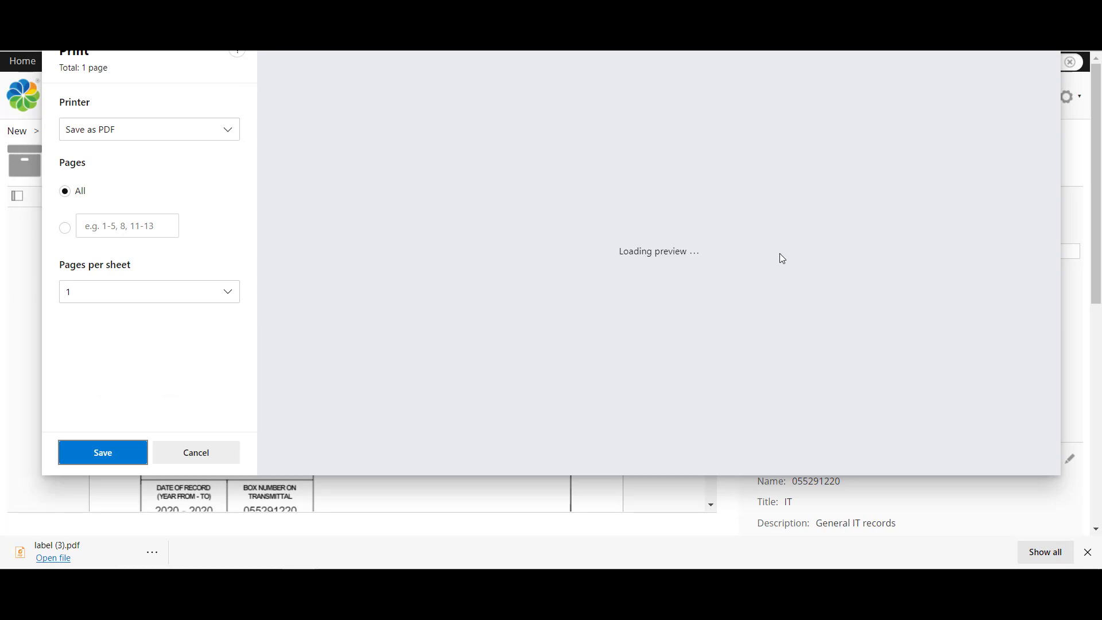
scroll(781, 258, "down", 6)
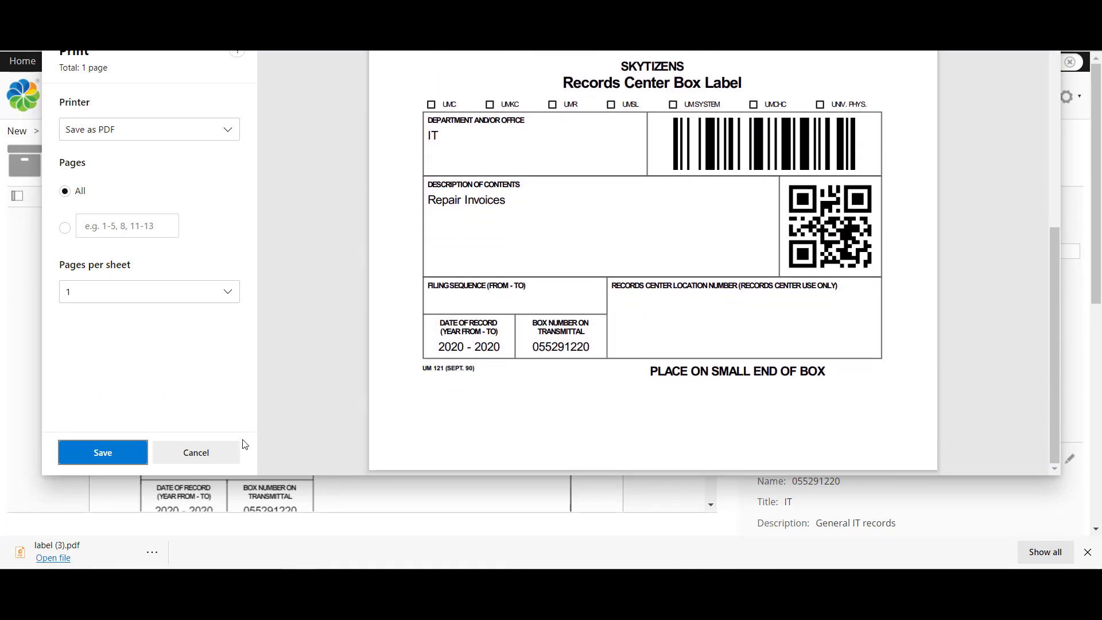
left_click(195, 453)
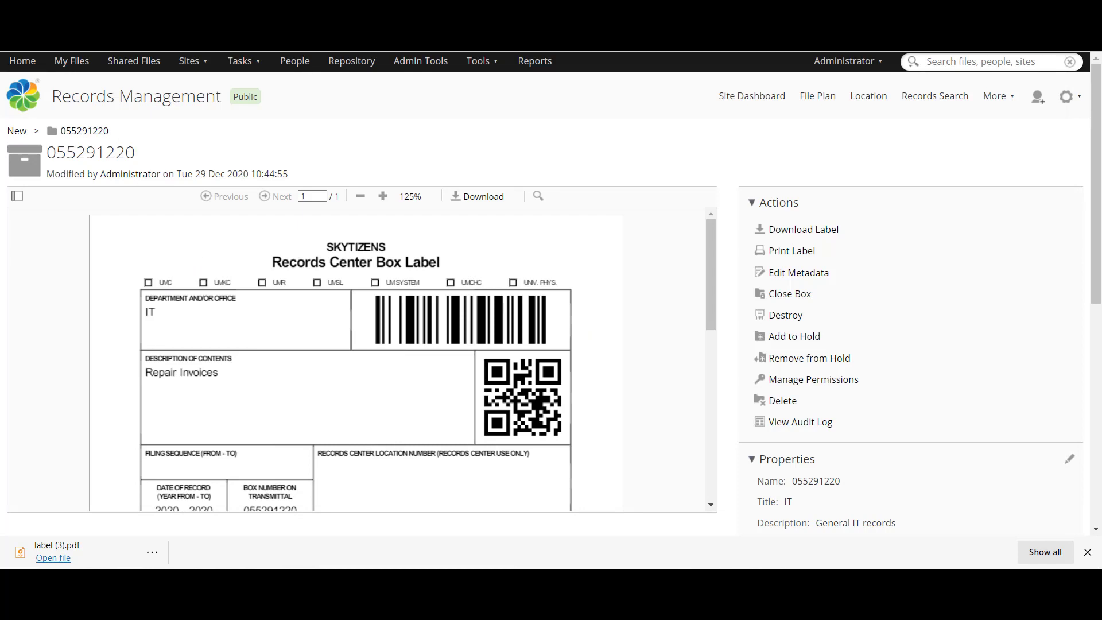
Step: Review the Holds, Unlocated and Borrowed box lists, ending on the empty Transfers list
key("alt+Left")
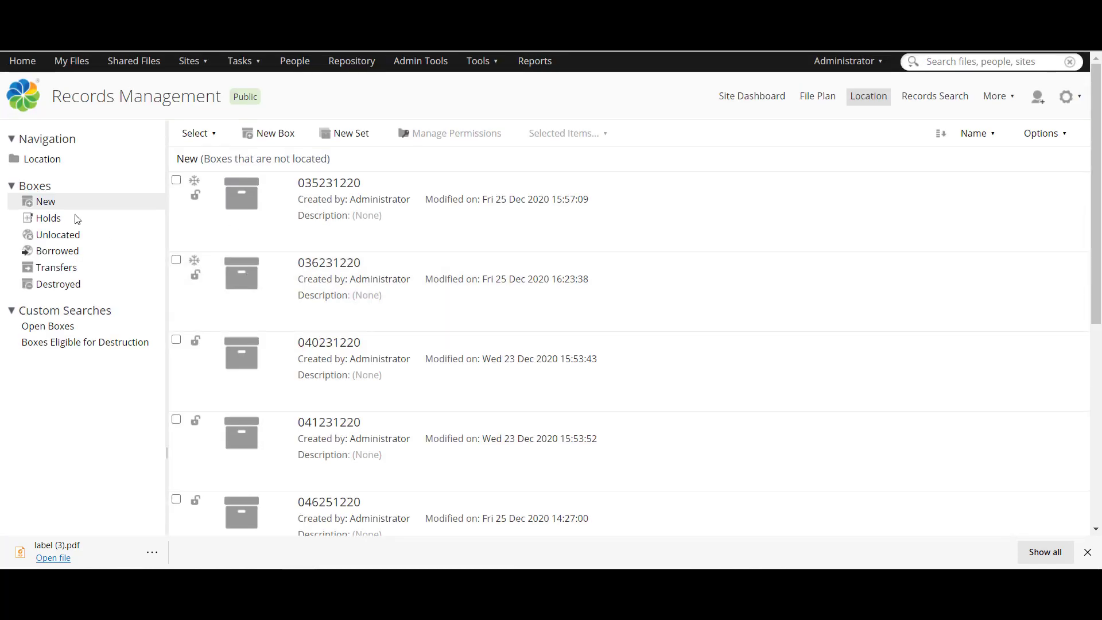
left_click(44, 219)
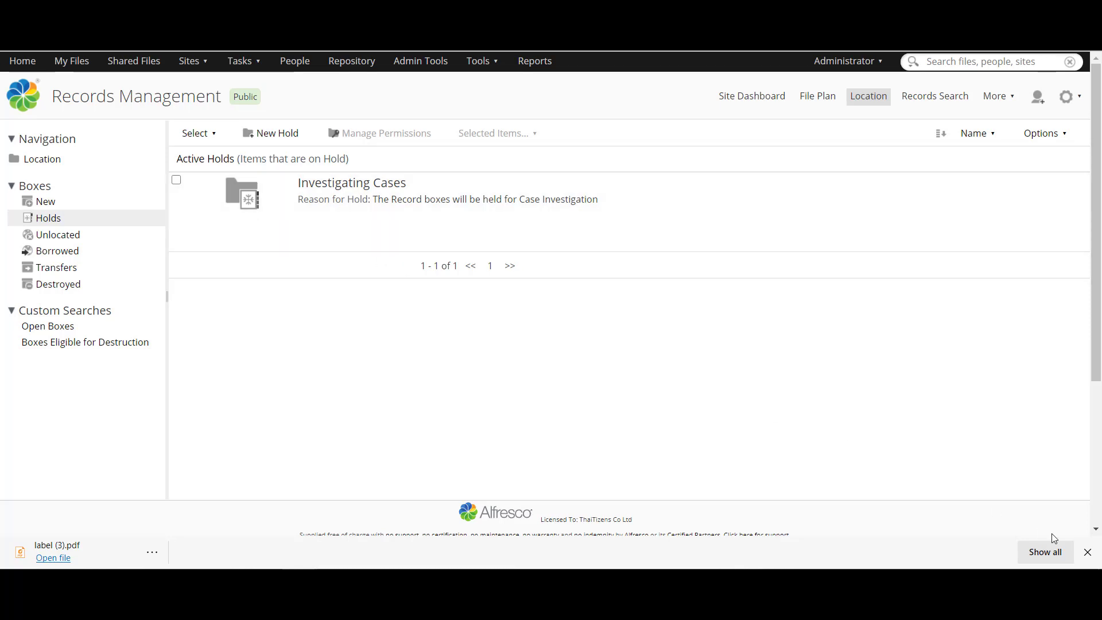
left_click(1087, 552)
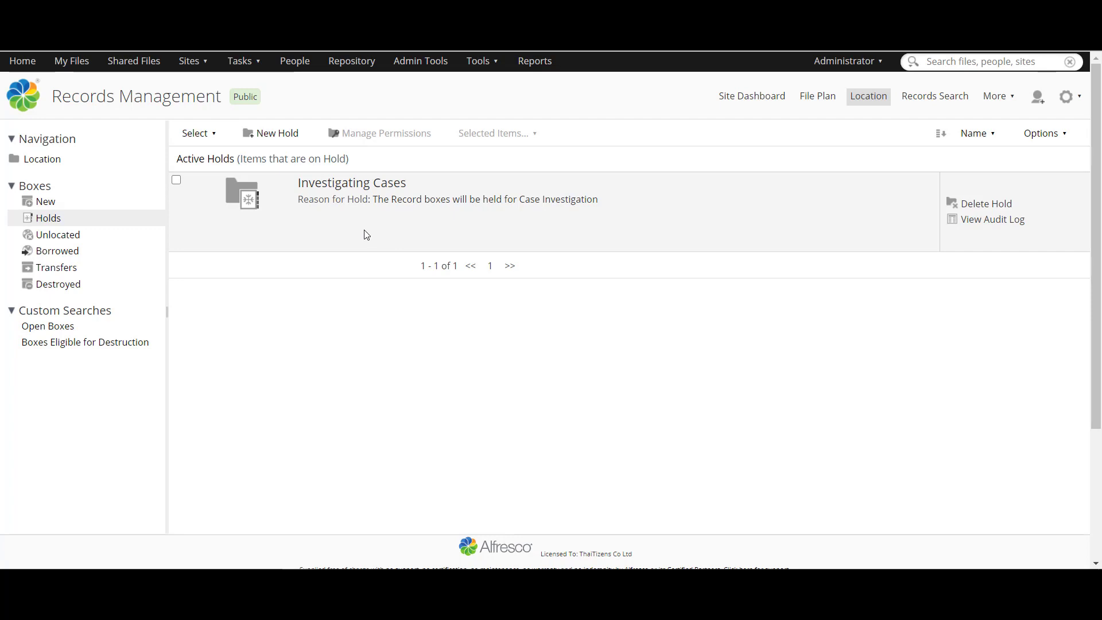
left_click(55, 240)
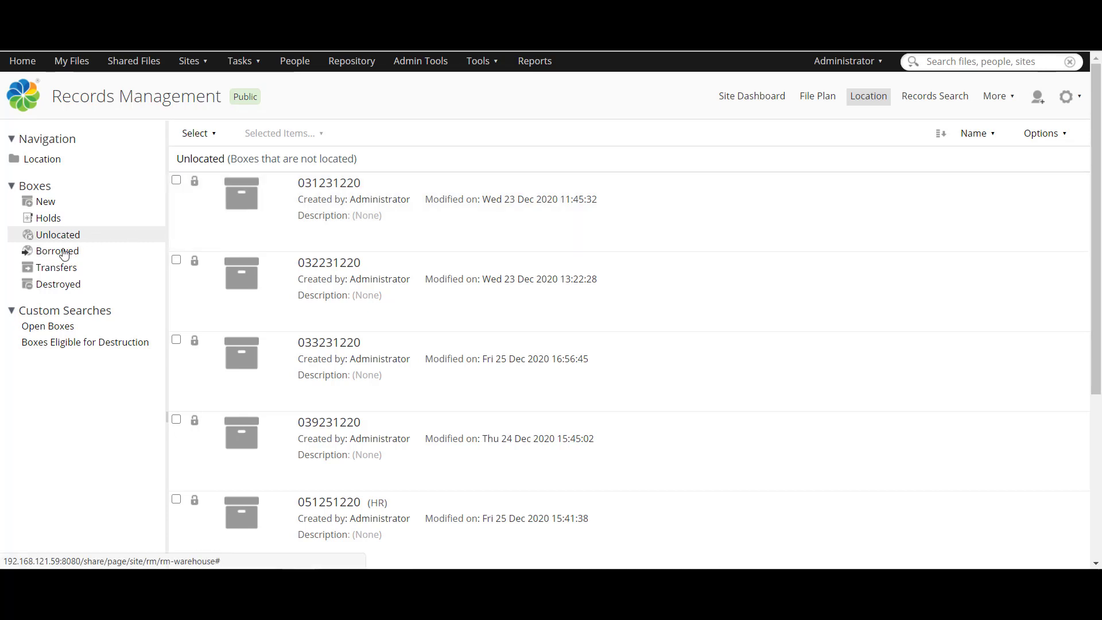
left_click(65, 252)
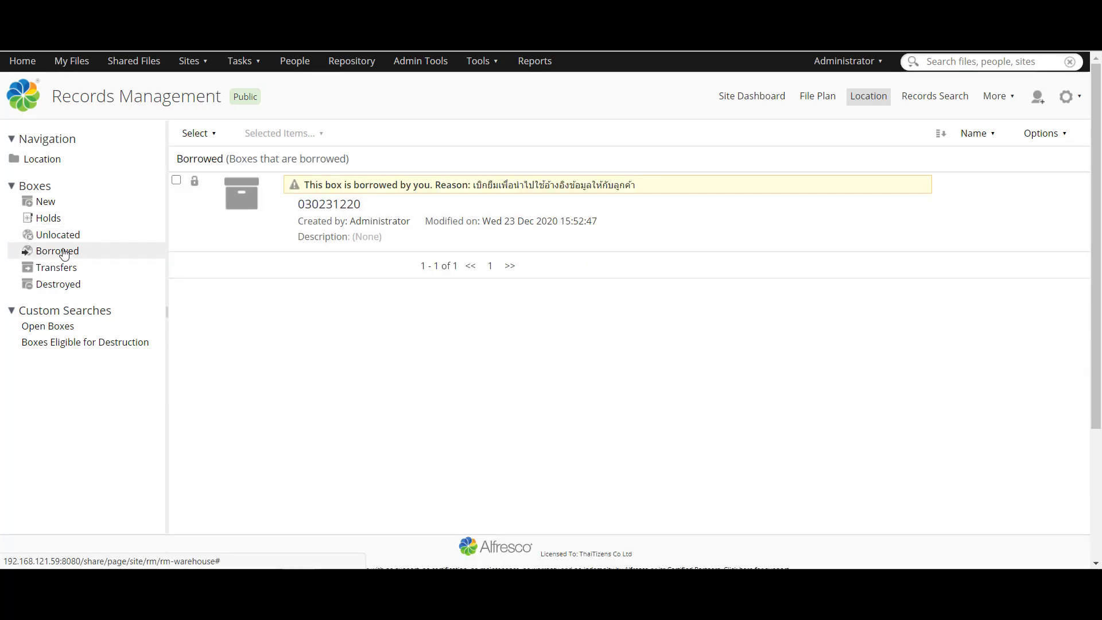
left_click(66, 273)
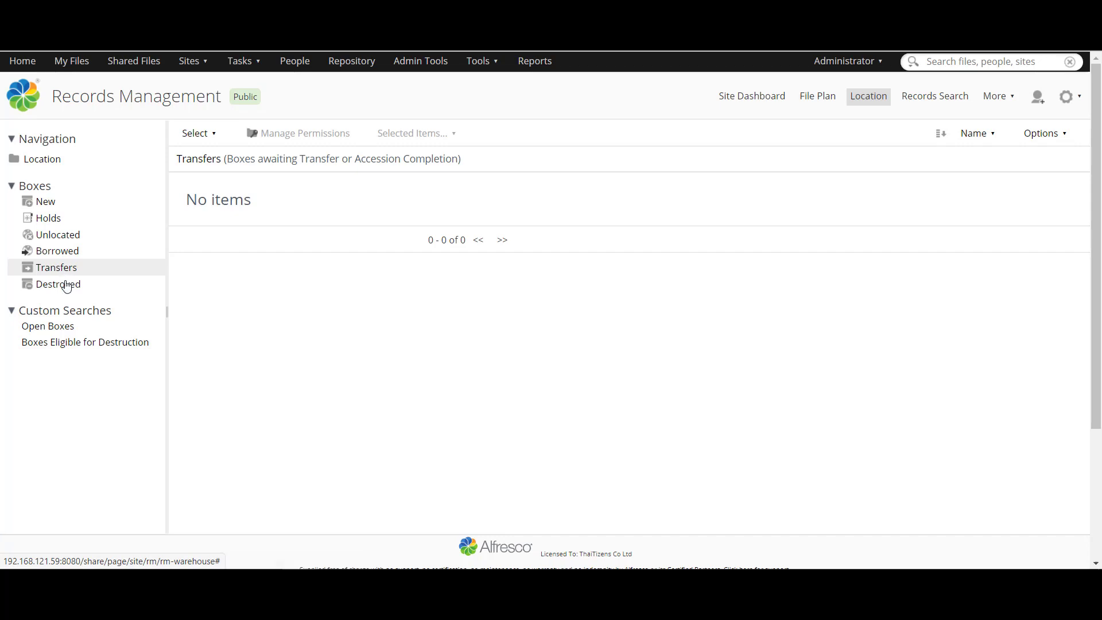
Step: View destroyed boxes, run Boxes Eligible for Destruction (finds 047251220), then return to the File Plan
left_click(67, 285)
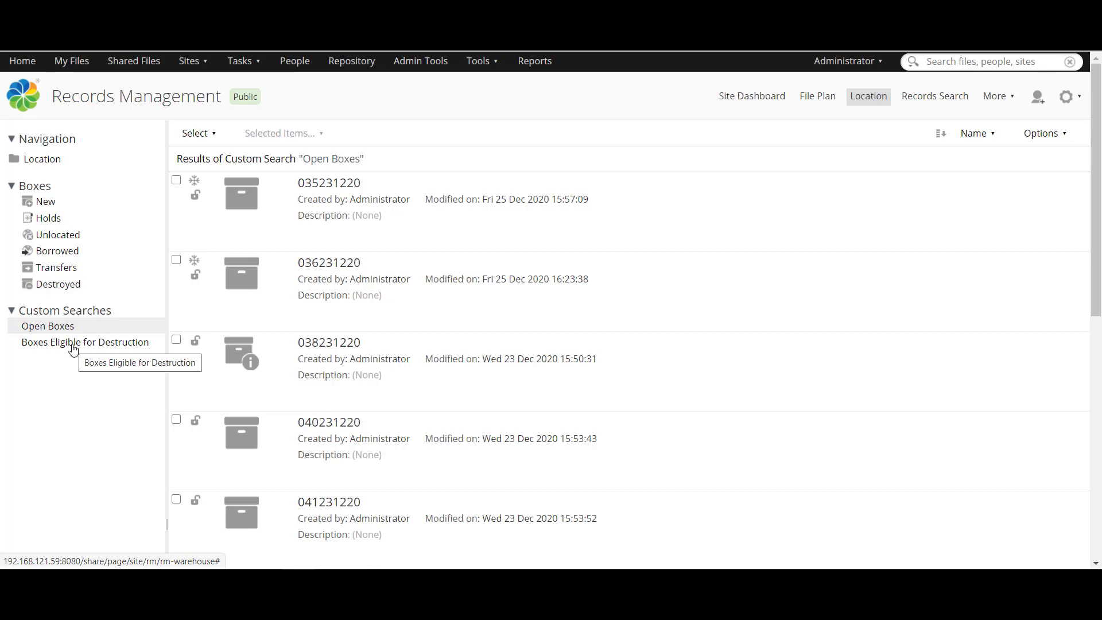
left_click(73, 348)
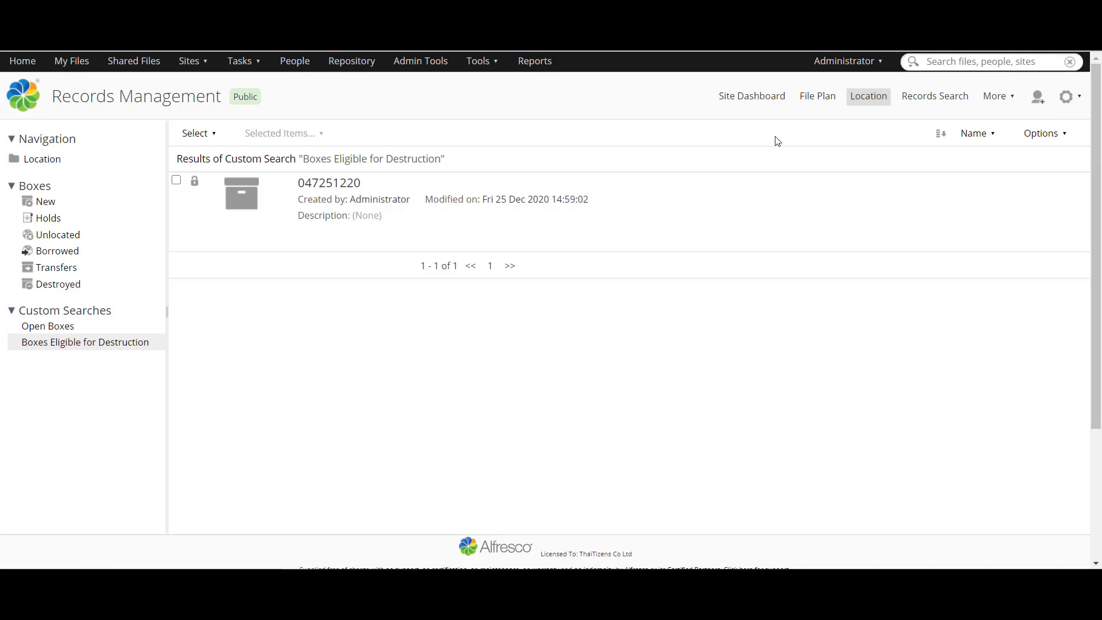
left_click(813, 99)
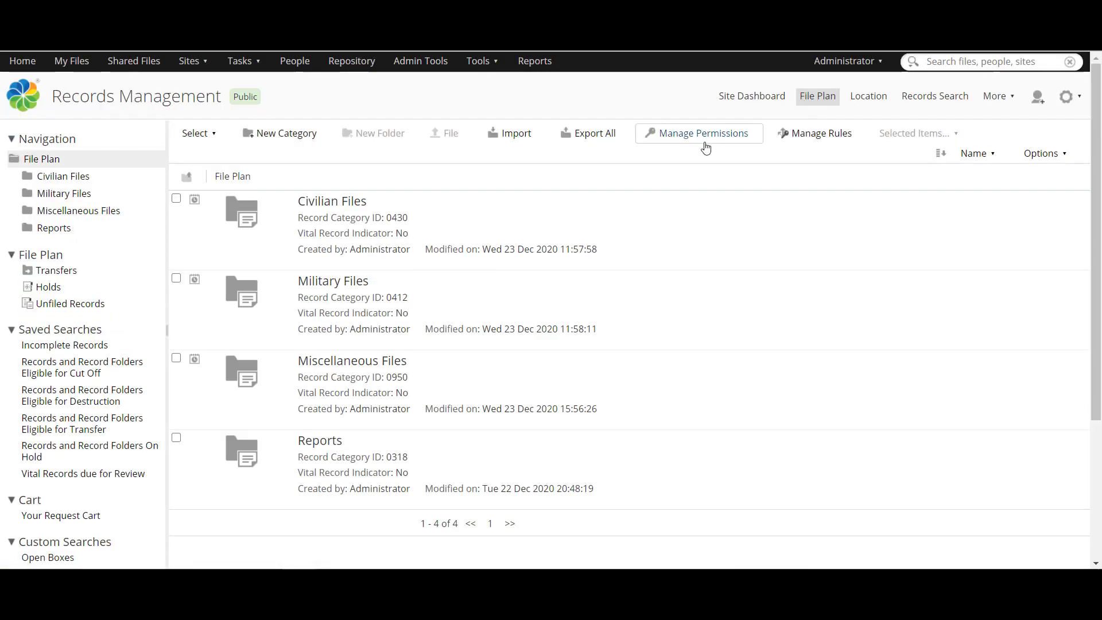
Step: Browse the file plan to Civilian Files > Case Files and Papers
mouse_move(501, 211)
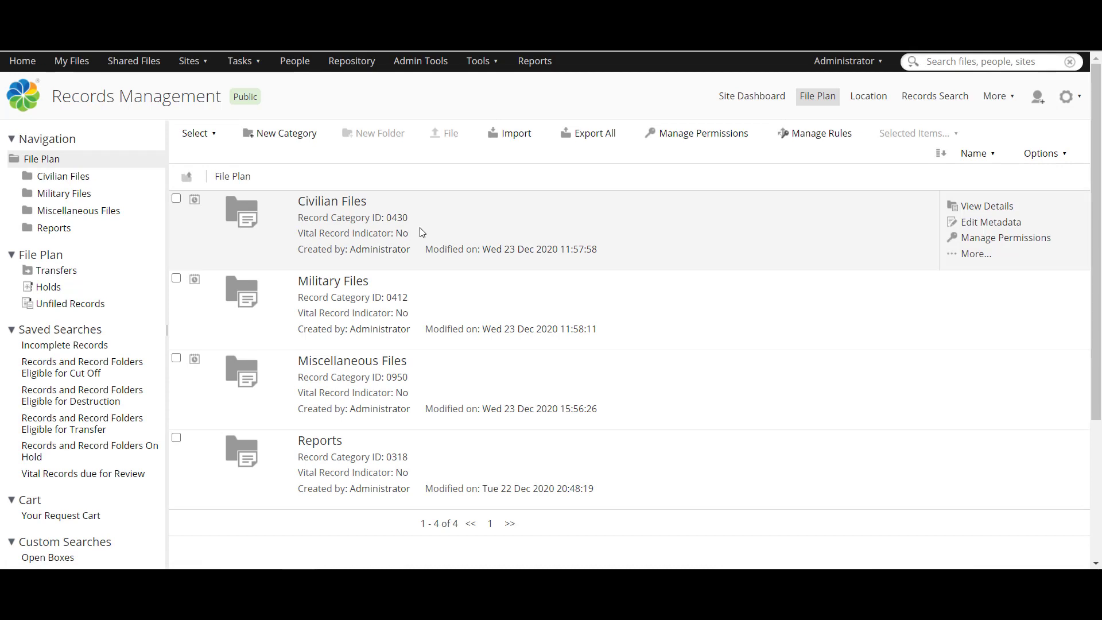
left_click(256, 207)
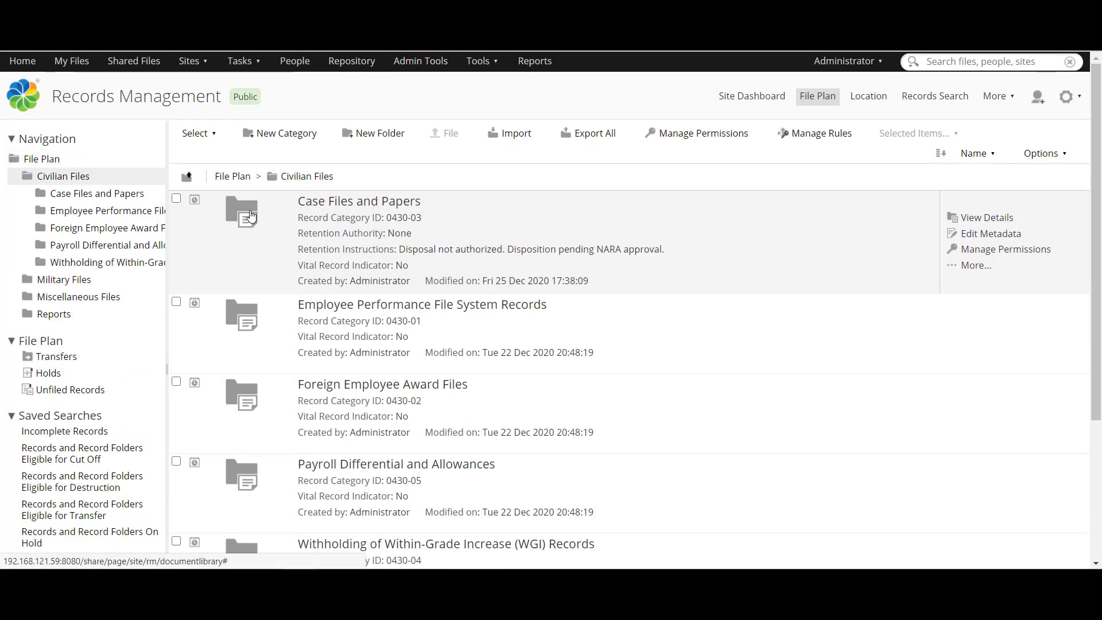
left_click(251, 215)
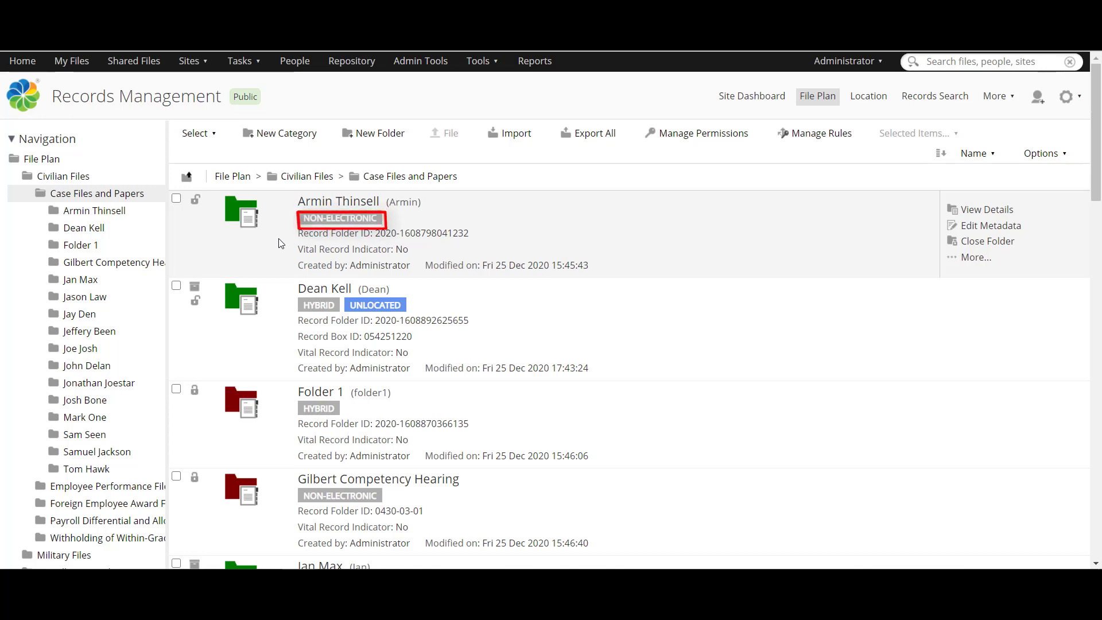
scroll(281, 243, "down", 3)
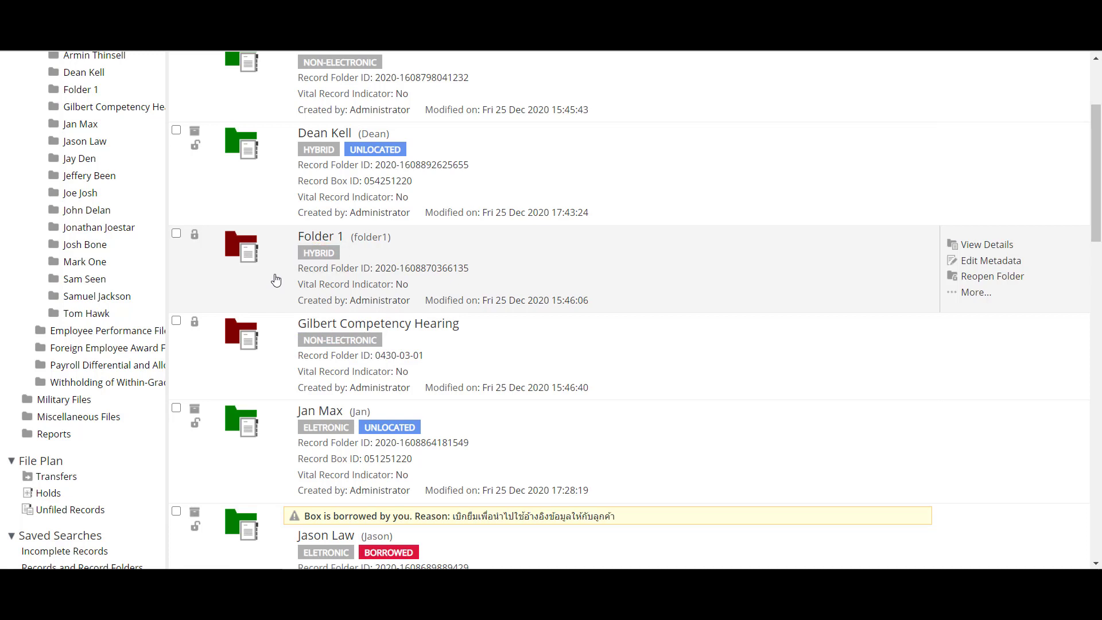
scroll(275, 279, "down", 1)
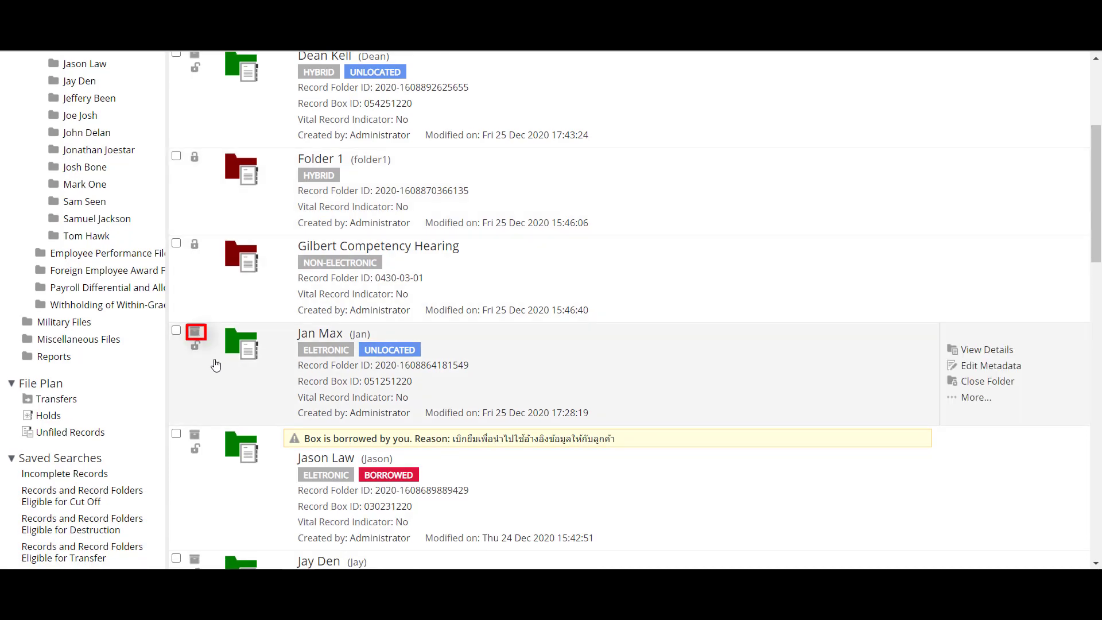
mouse_move(196, 341)
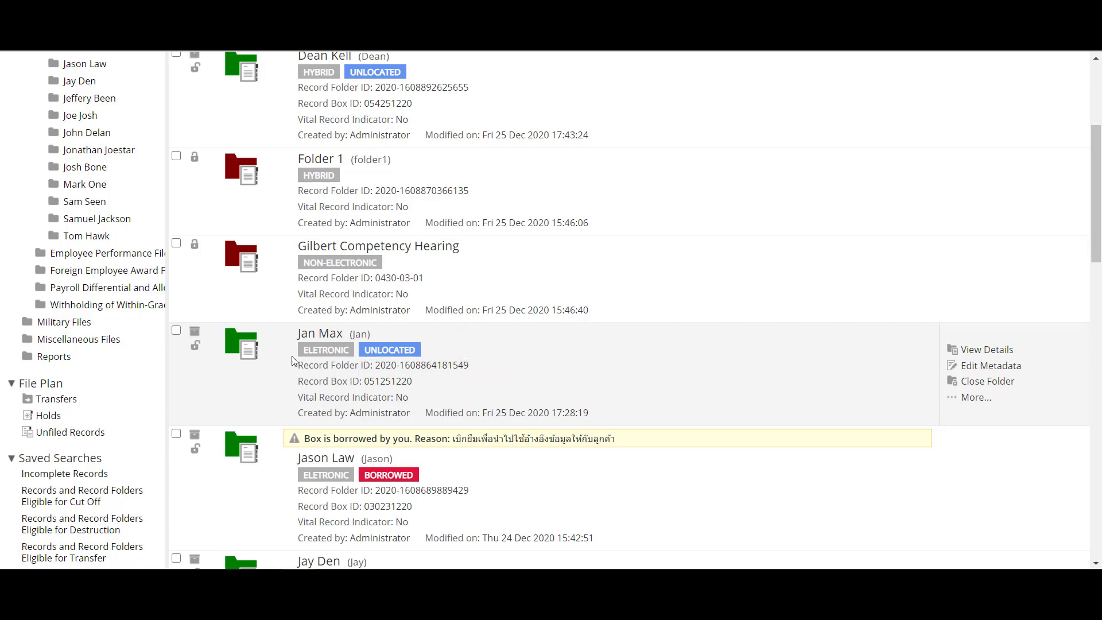
scroll(276, 367, "down", 2)
scroll(276, 368, "down", 2)
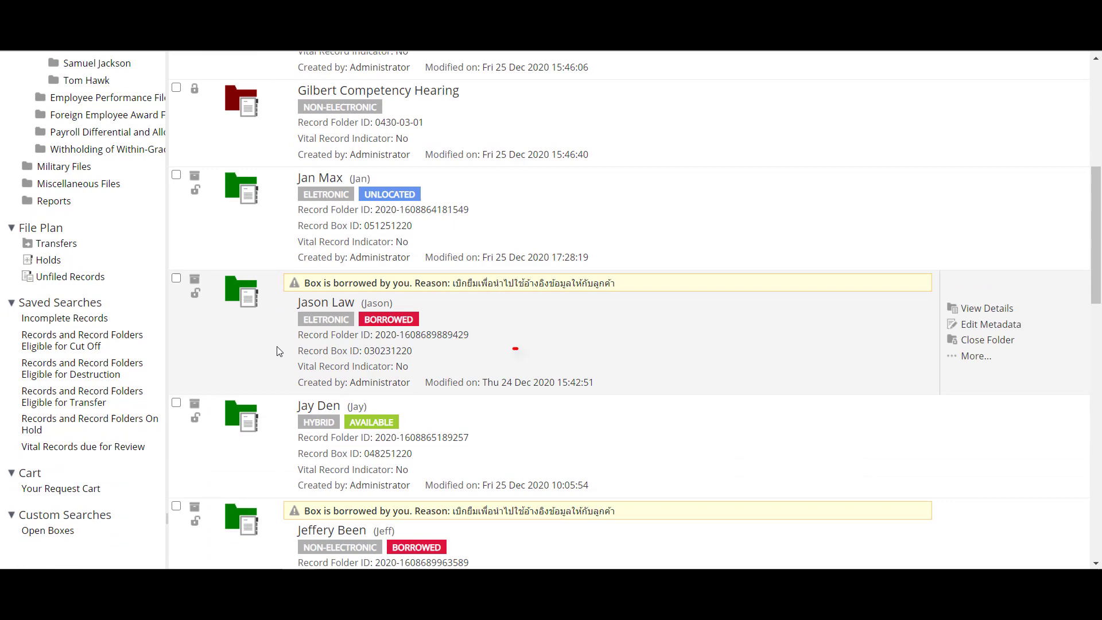
scroll(279, 351, "down", 2)
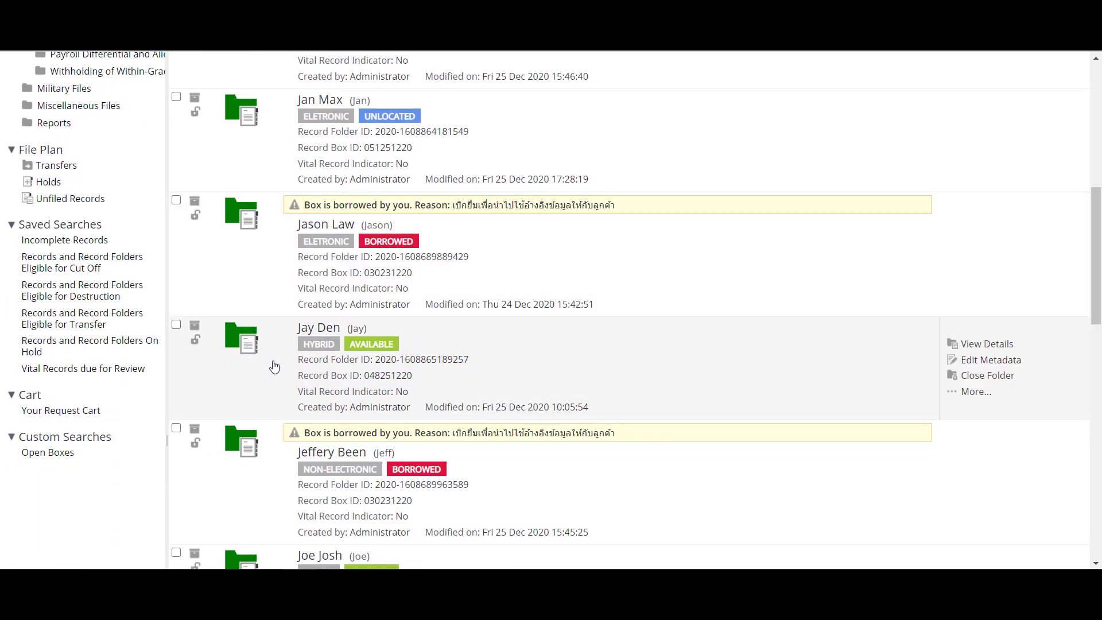
scroll(275, 366, "down", 6)
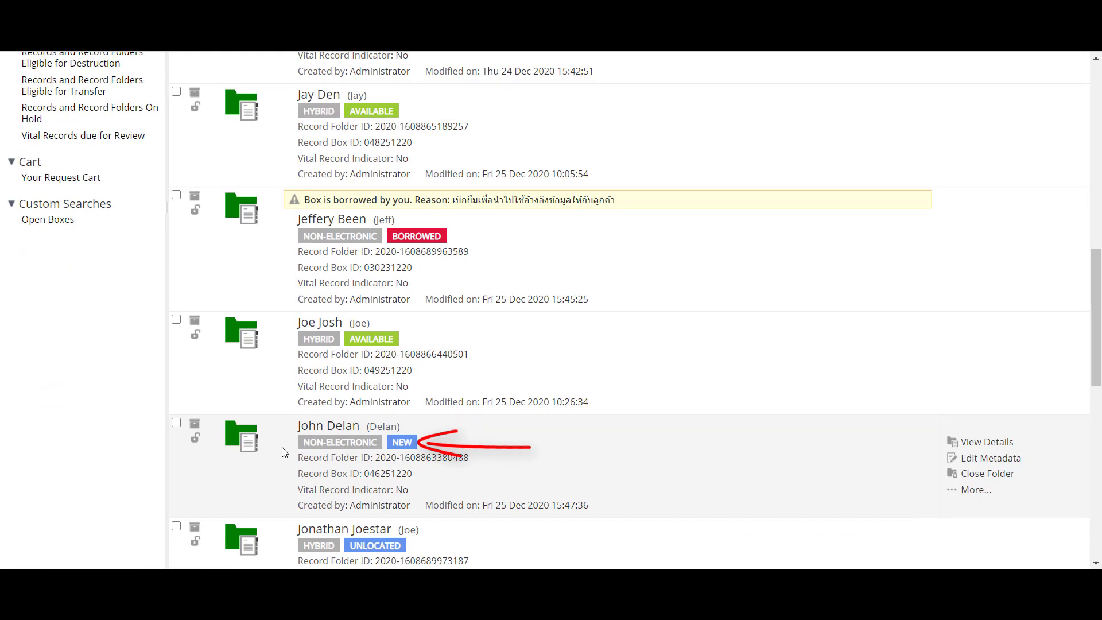
scroll(281, 452, "up", 12)
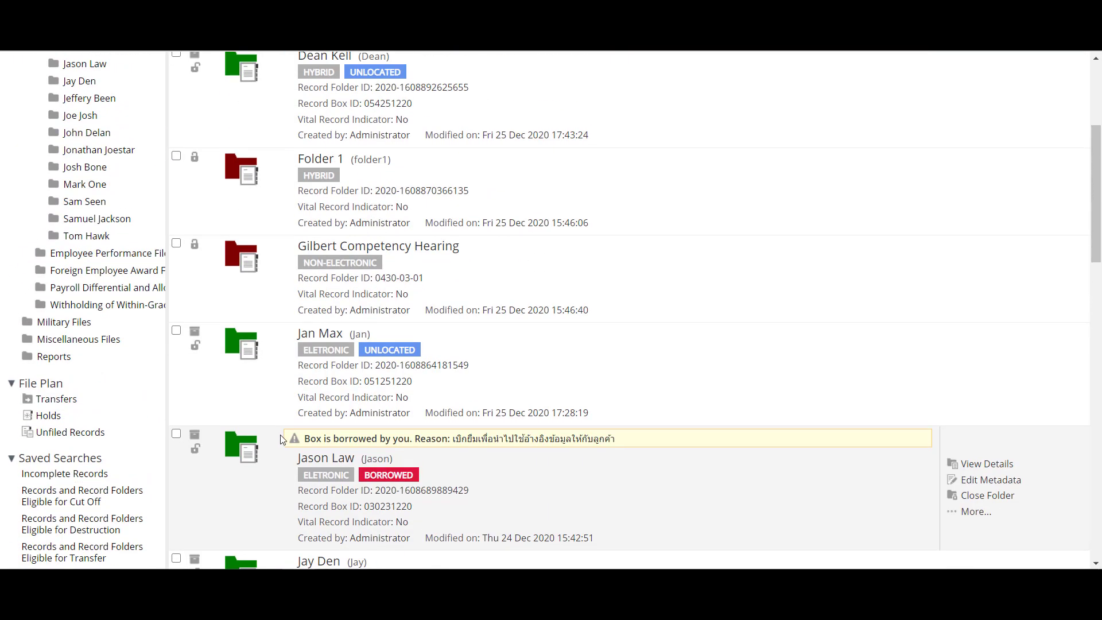
scroll(282, 439, "up", 6)
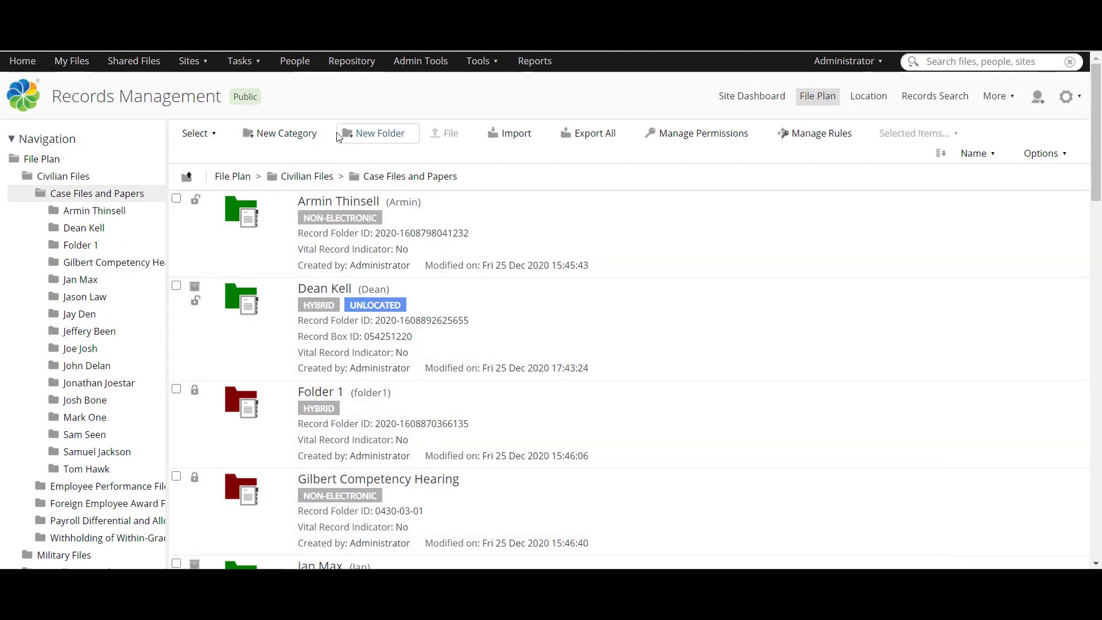
Step: Start a new record folder, entering a person's name as name and title and 'IT records' as description
left_click(343, 136)
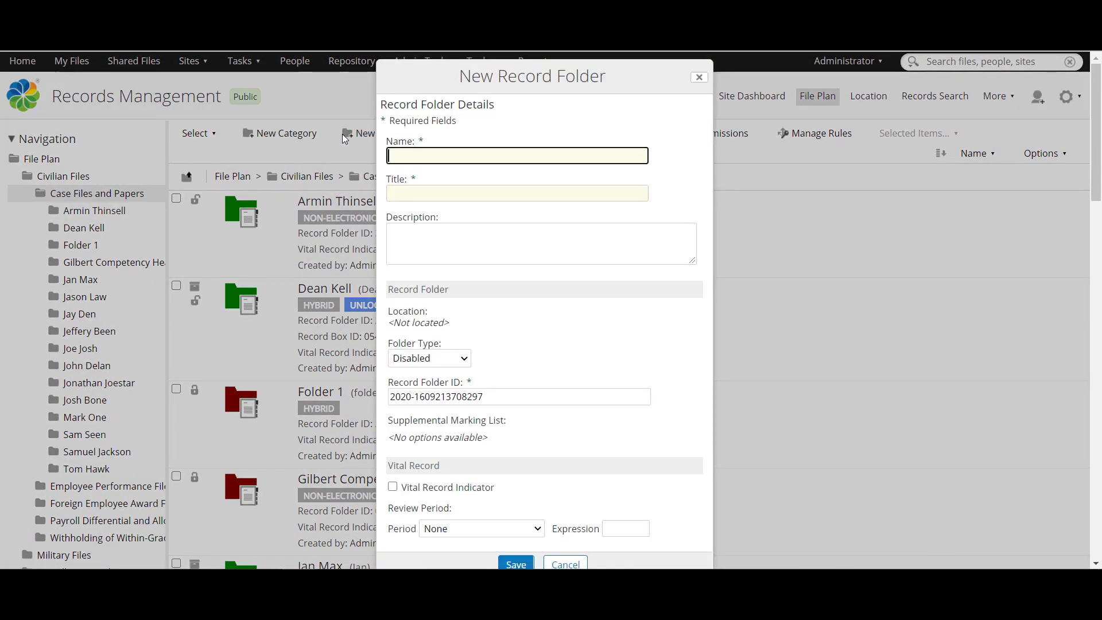
left_click(398, 155)
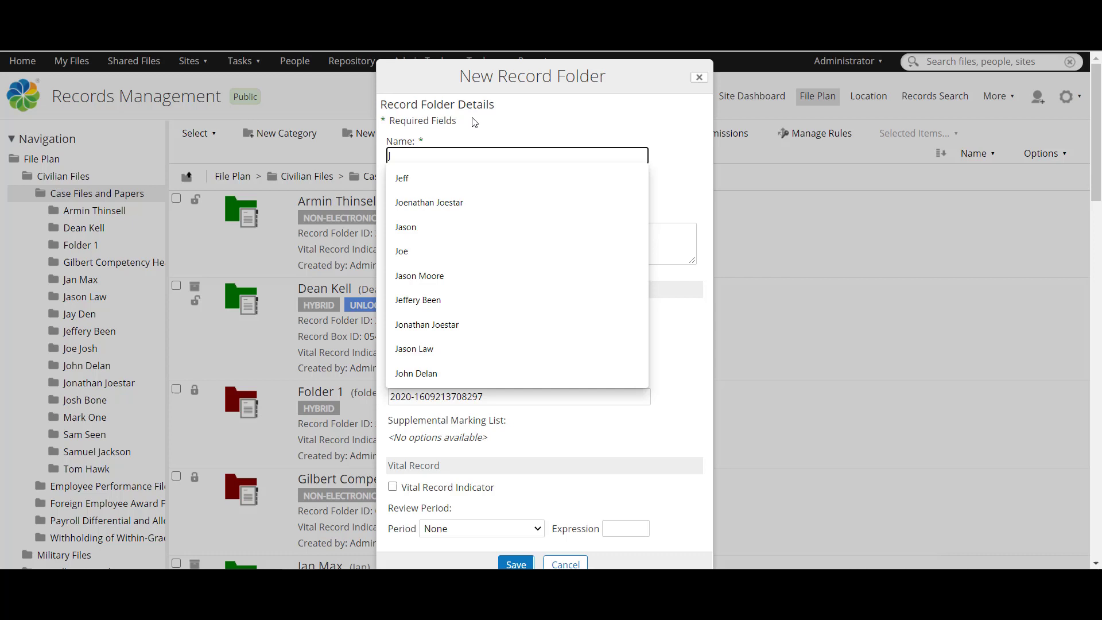
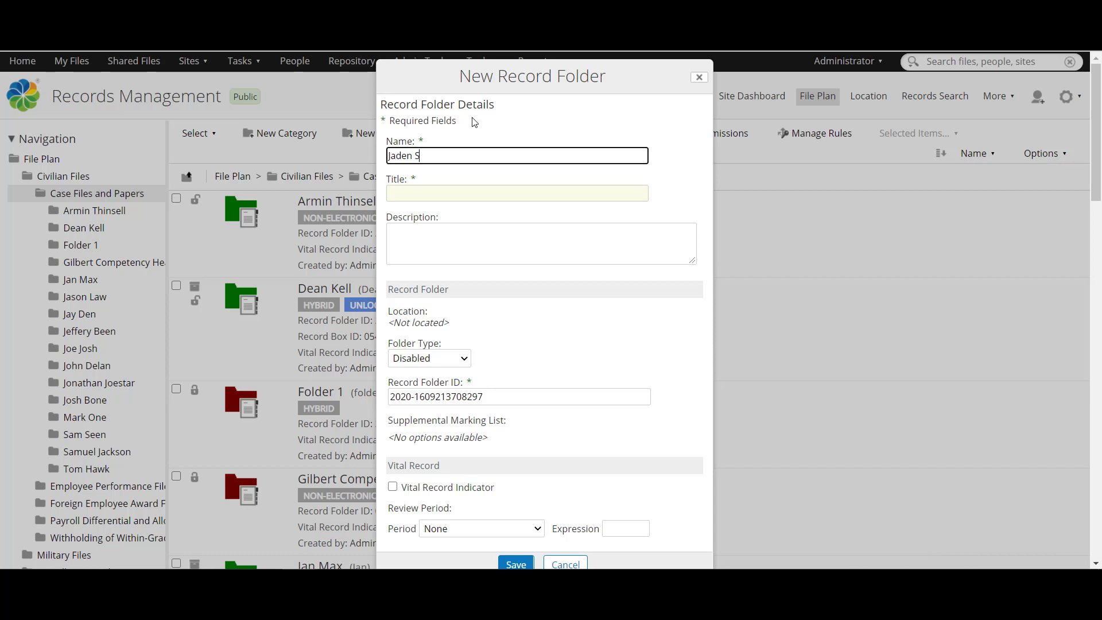
left_click(433, 185)
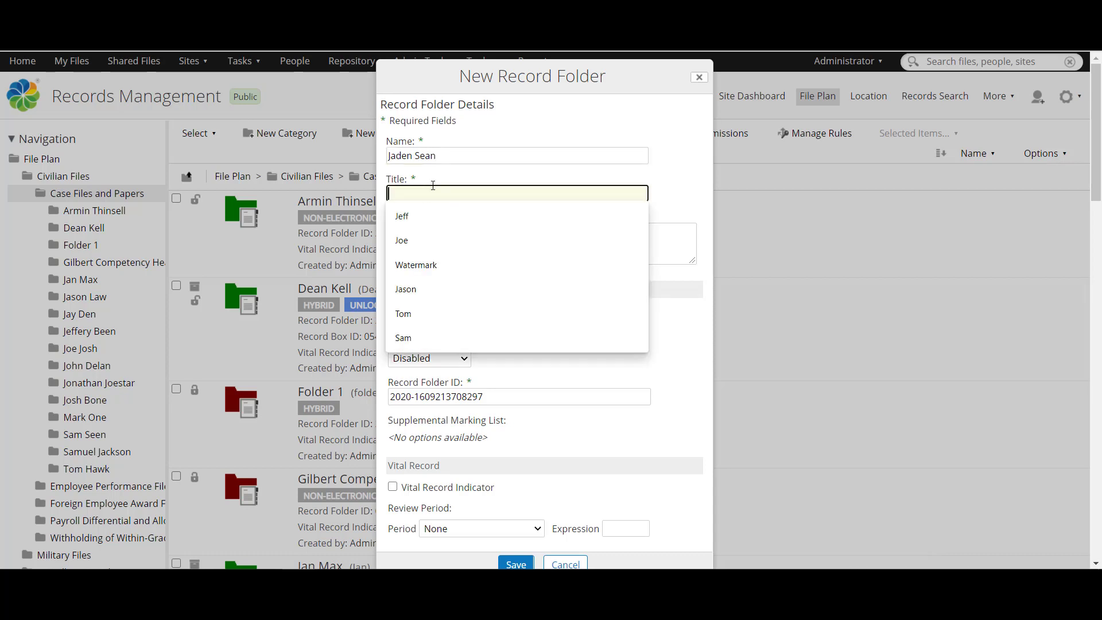
type("Sean")
left_click(448, 256)
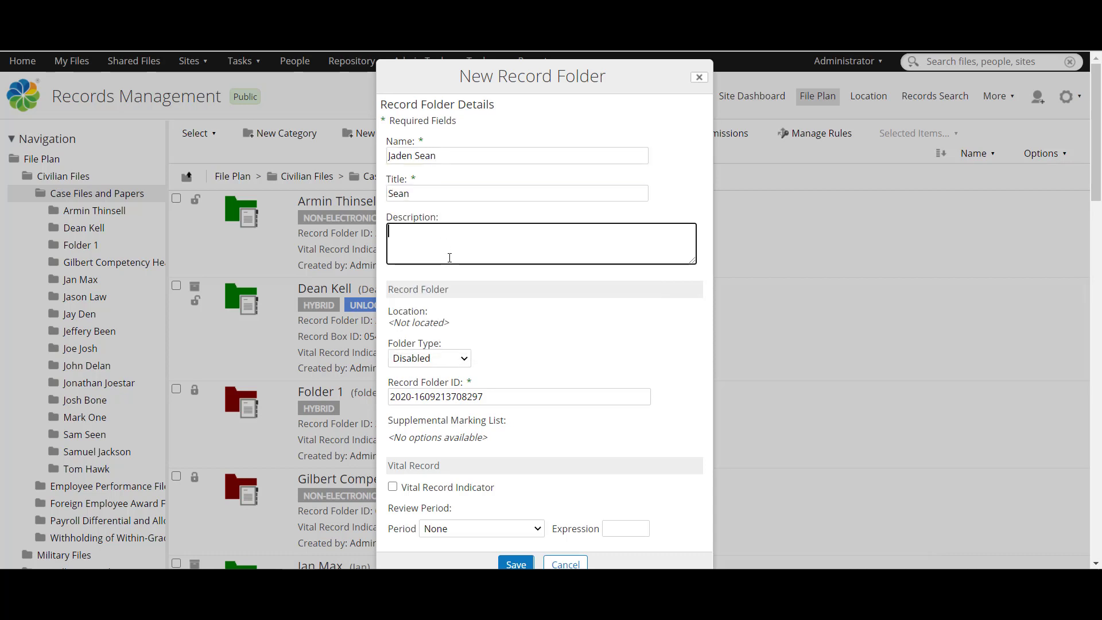
type("IT reg")
key("BackSpace")
type("cro")
key("BackSpace")
type("ords")
Step: Make the folder Hybrid, not a vital record, with review period None, and save it
left_click(444, 360)
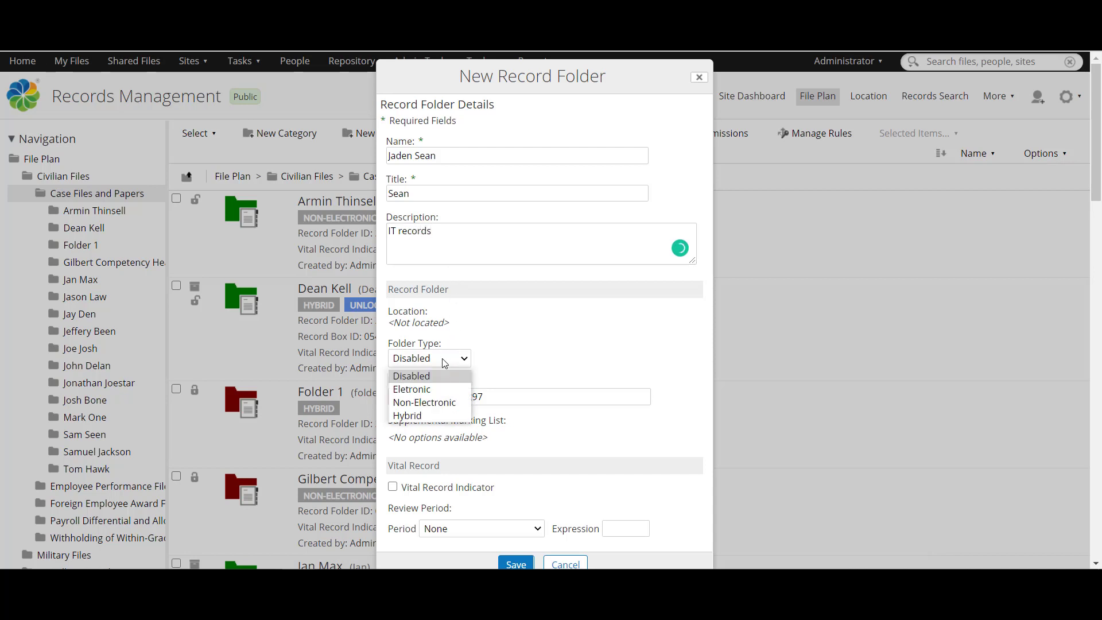
left_click(421, 415)
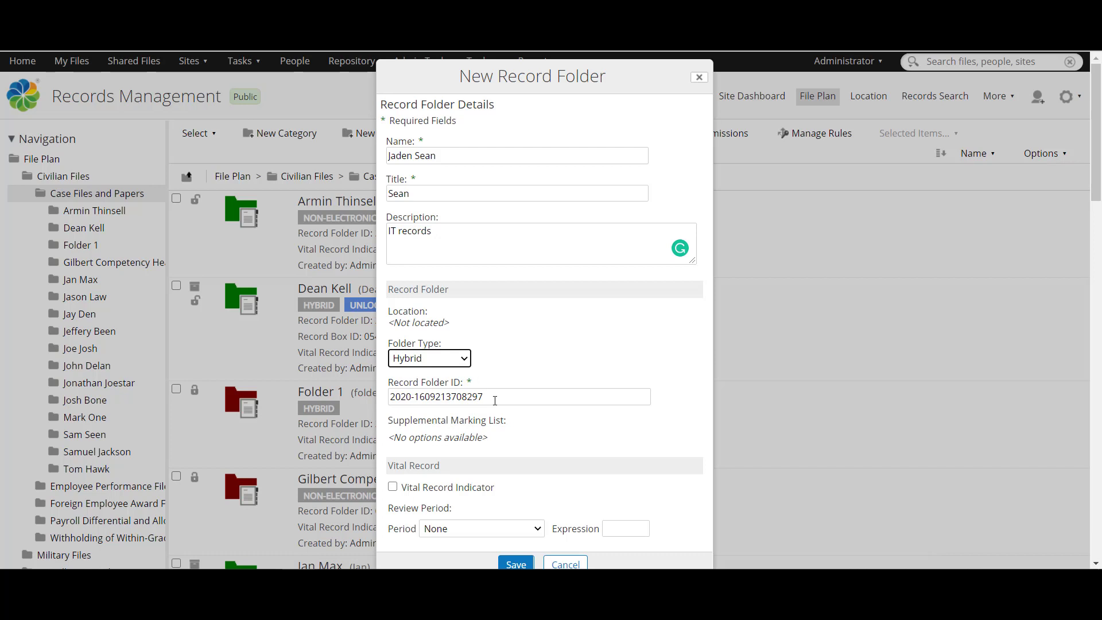
left_click_drag(495, 400, 395, 417)
left_click(395, 417)
left_click(395, 492)
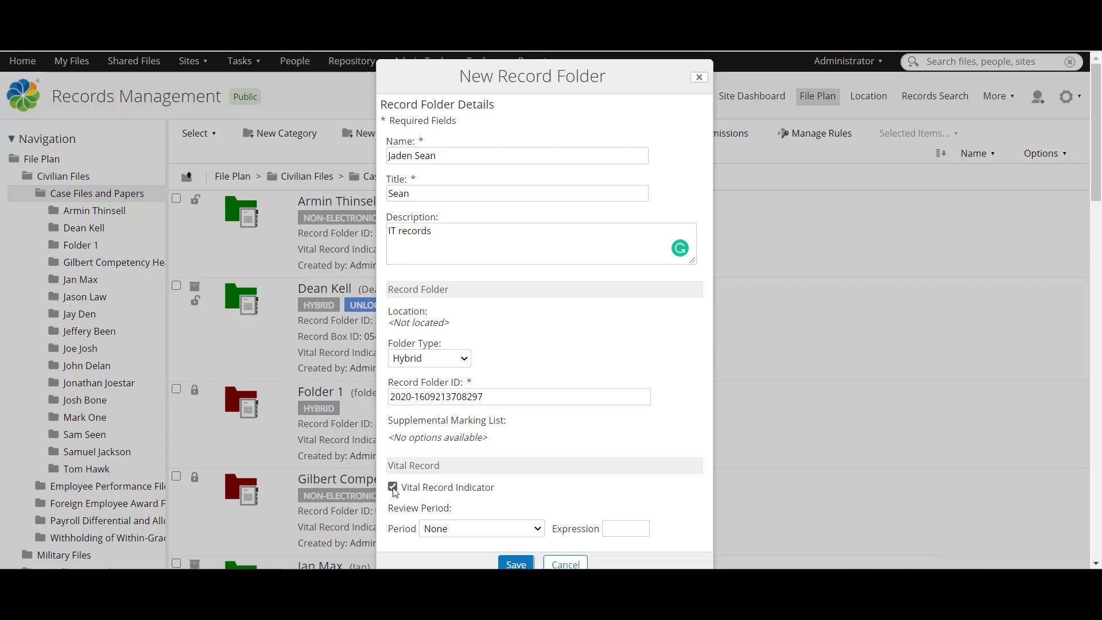
left_click(395, 492)
left_click(442, 528)
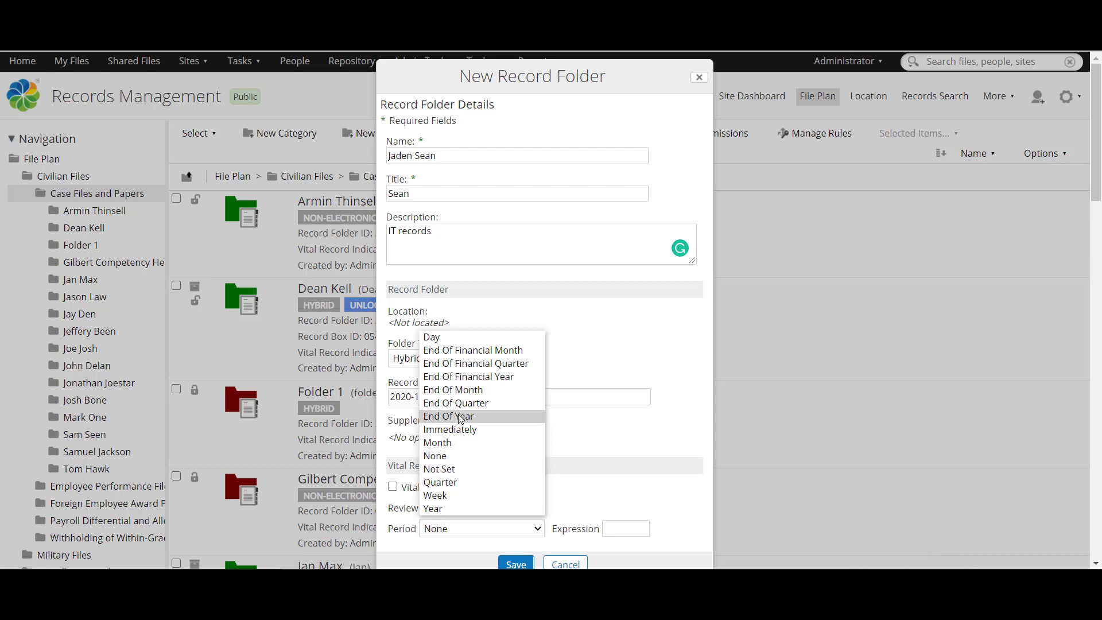
left_click(592, 502)
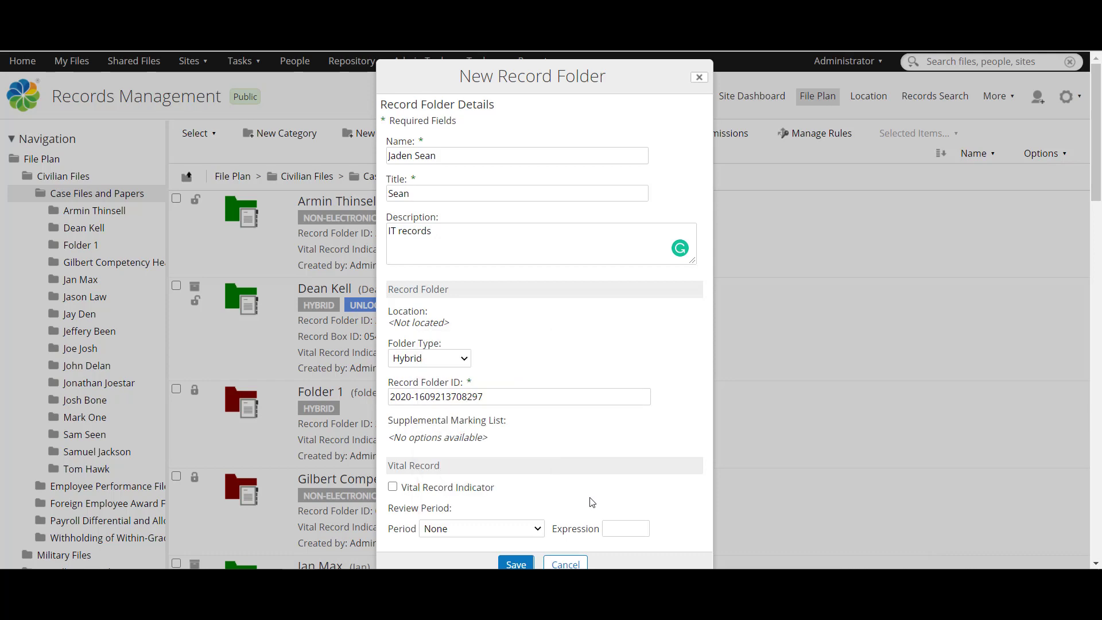
left_click(520, 564)
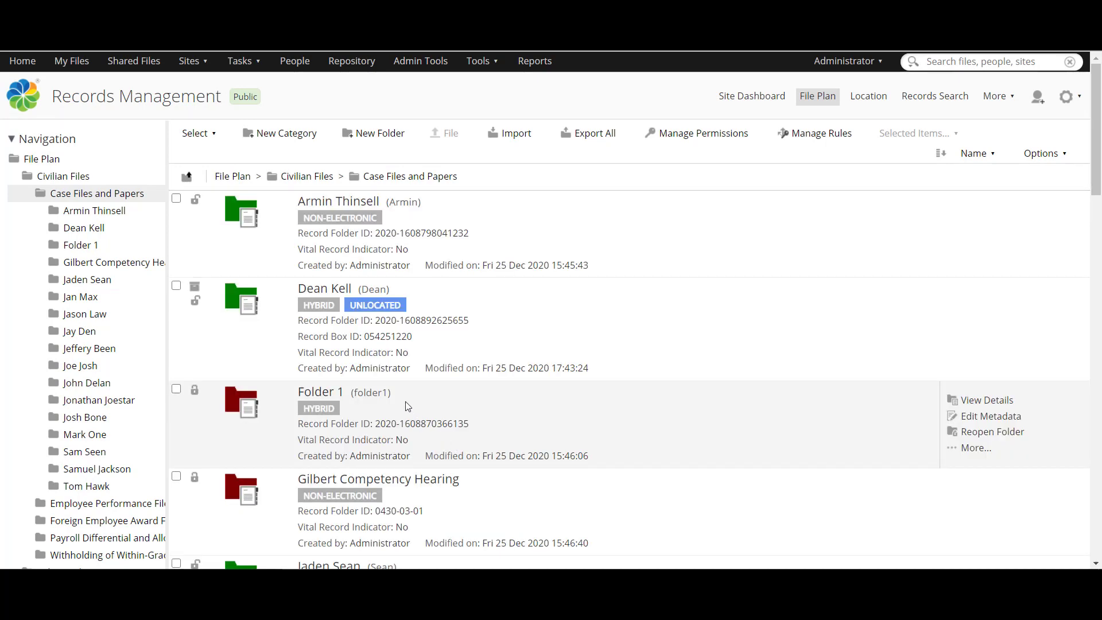
Step: Open the newly created record folder in Case Files and Papers
scroll(391, 402, "down", 4)
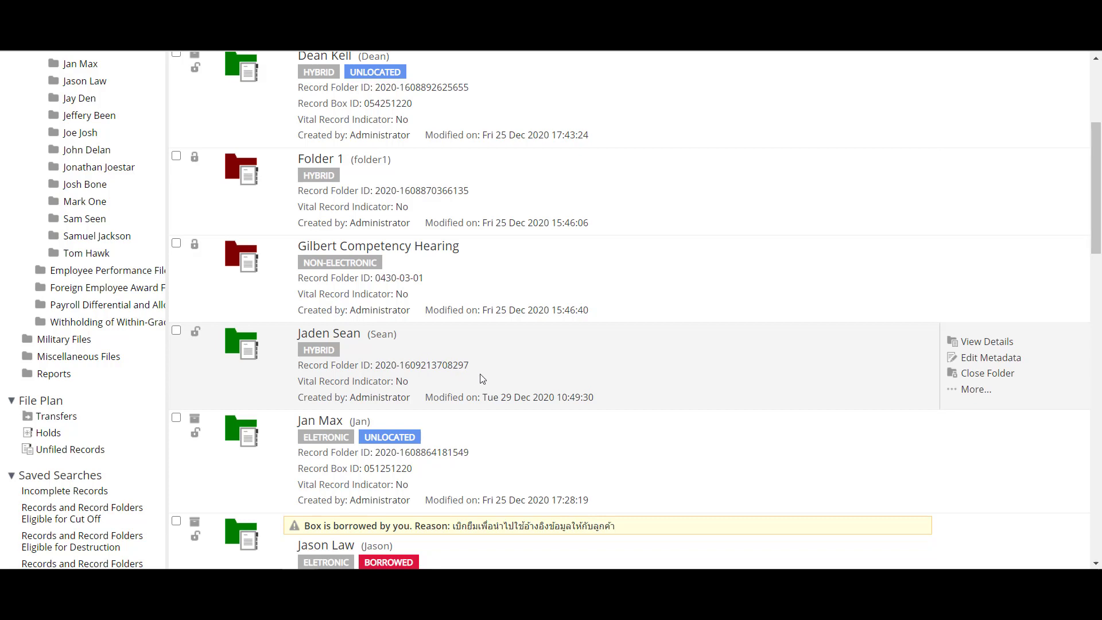
left_click(256, 341)
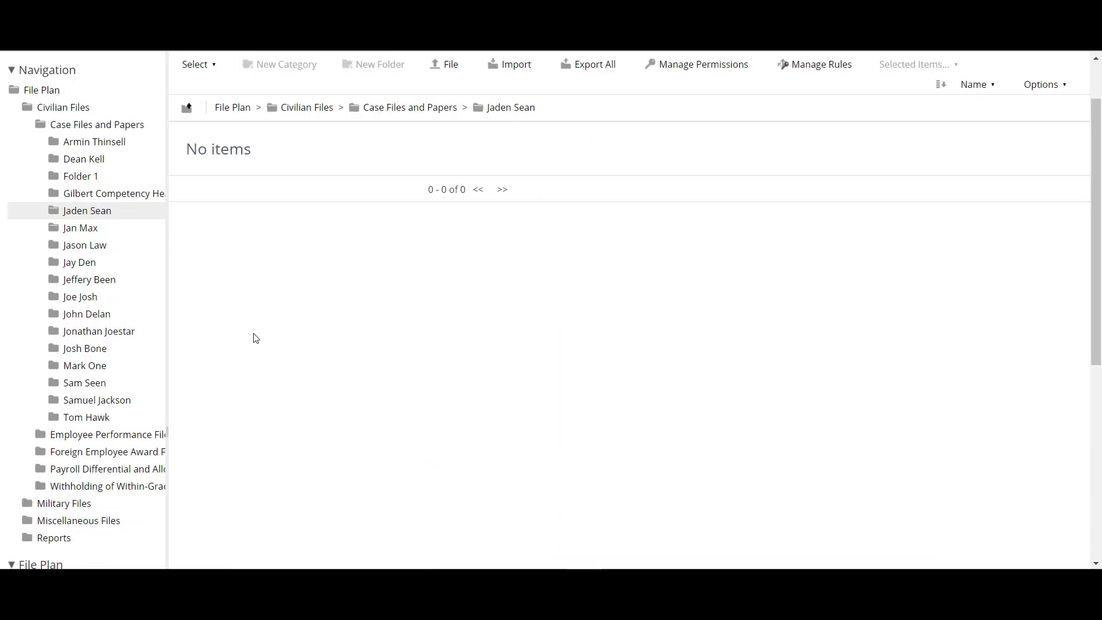
scroll(256, 338, "up", 2)
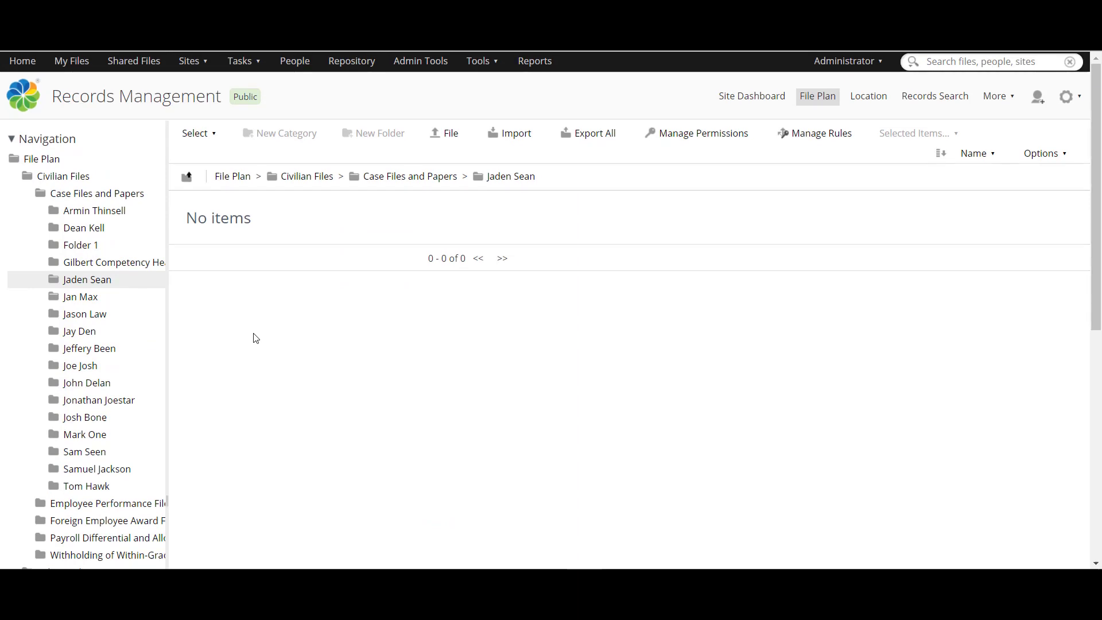
Step: File btech1.tif as an electronic record and try to complete it, which is refused
left_click(432, 138)
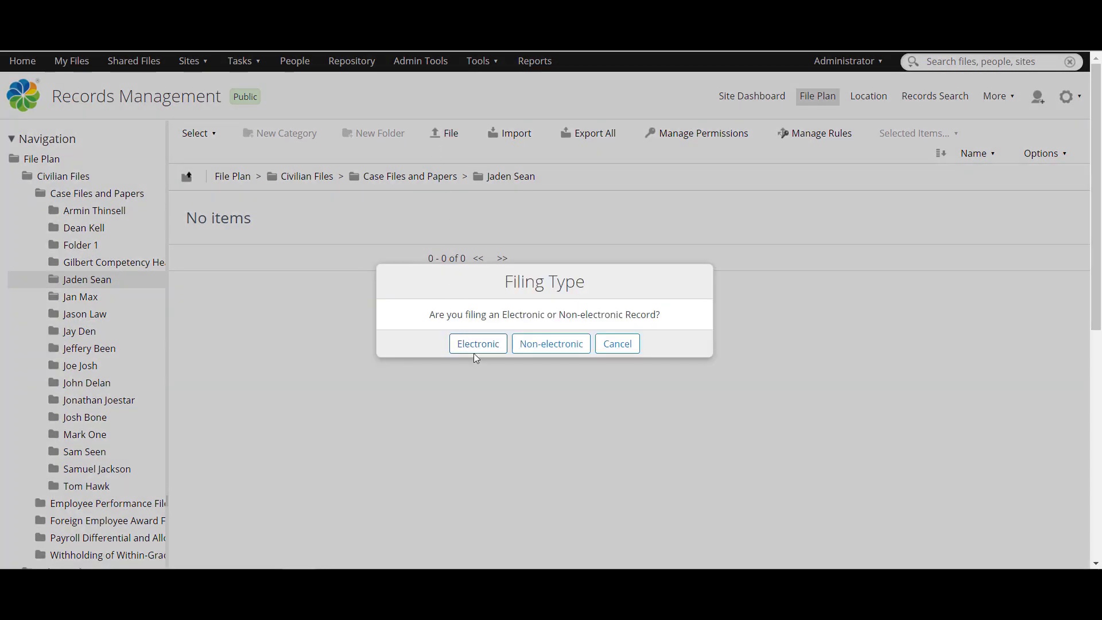
left_click(498, 347)
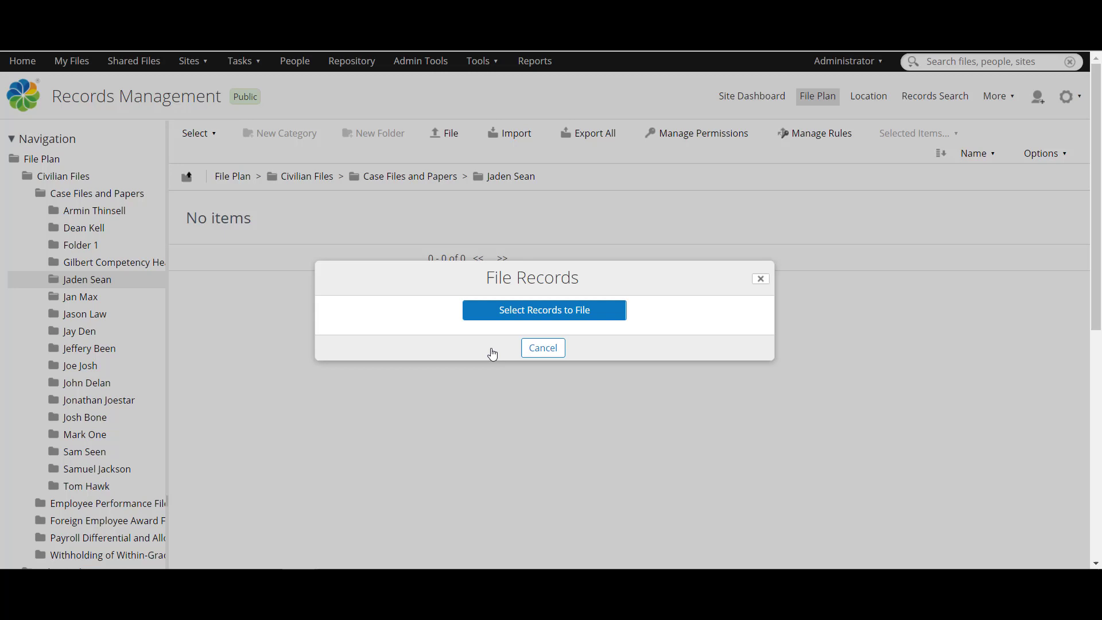
left_click(509, 312)
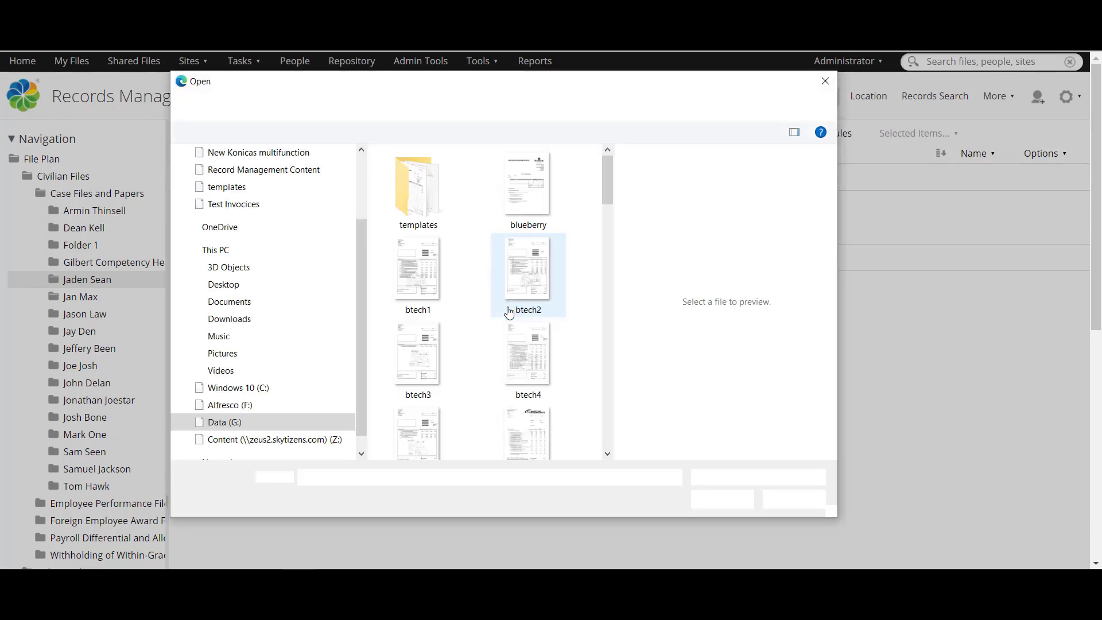
left_click(399, 285)
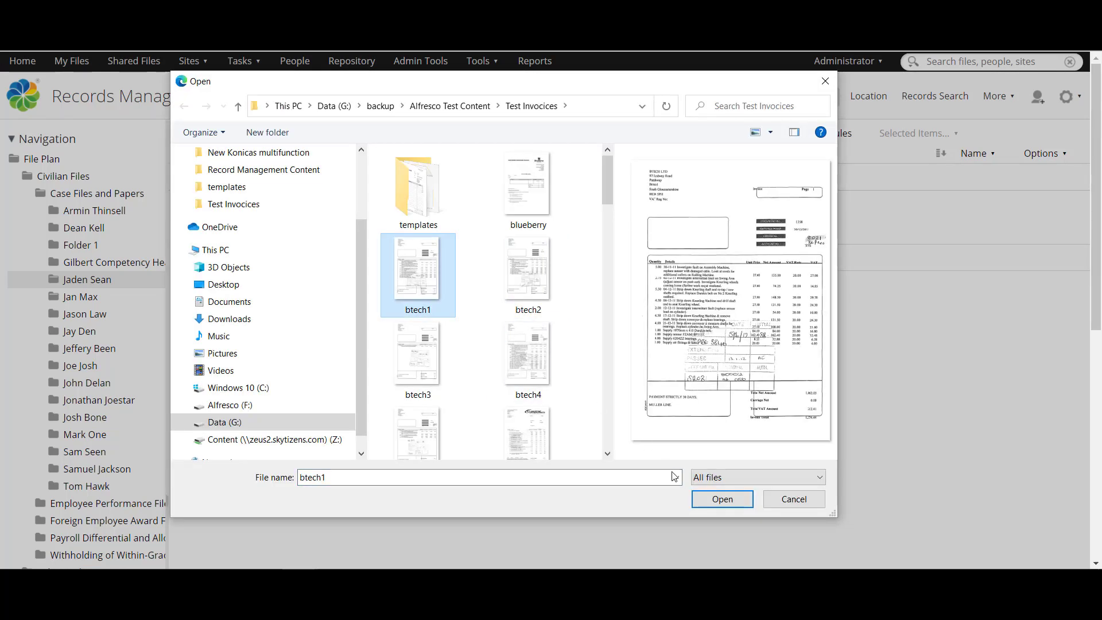
left_click(722, 498)
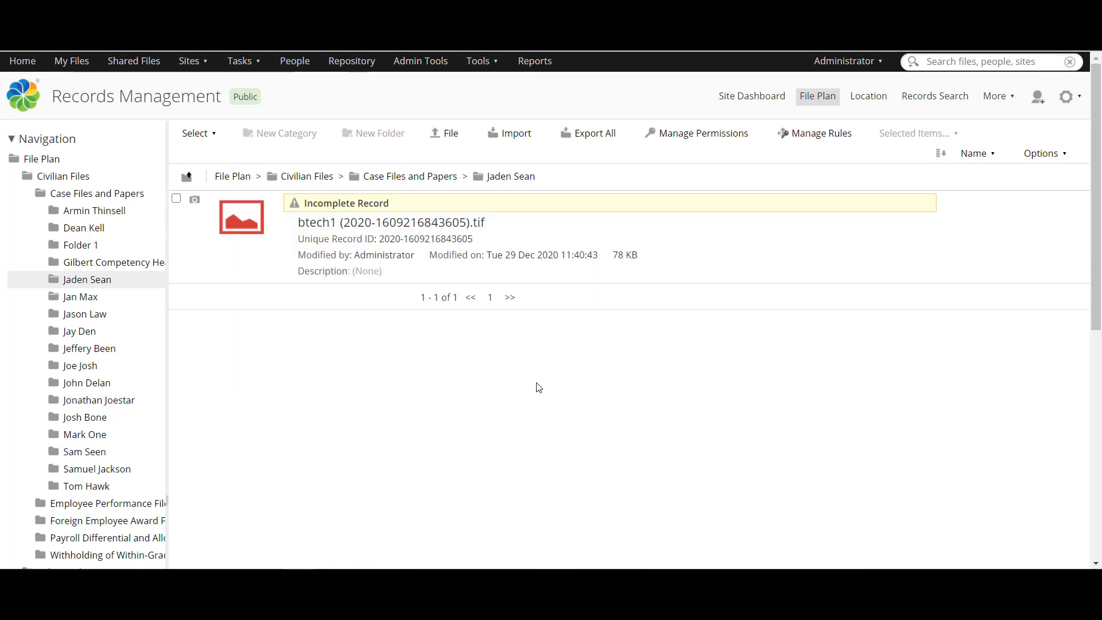
mouse_move(570, 265)
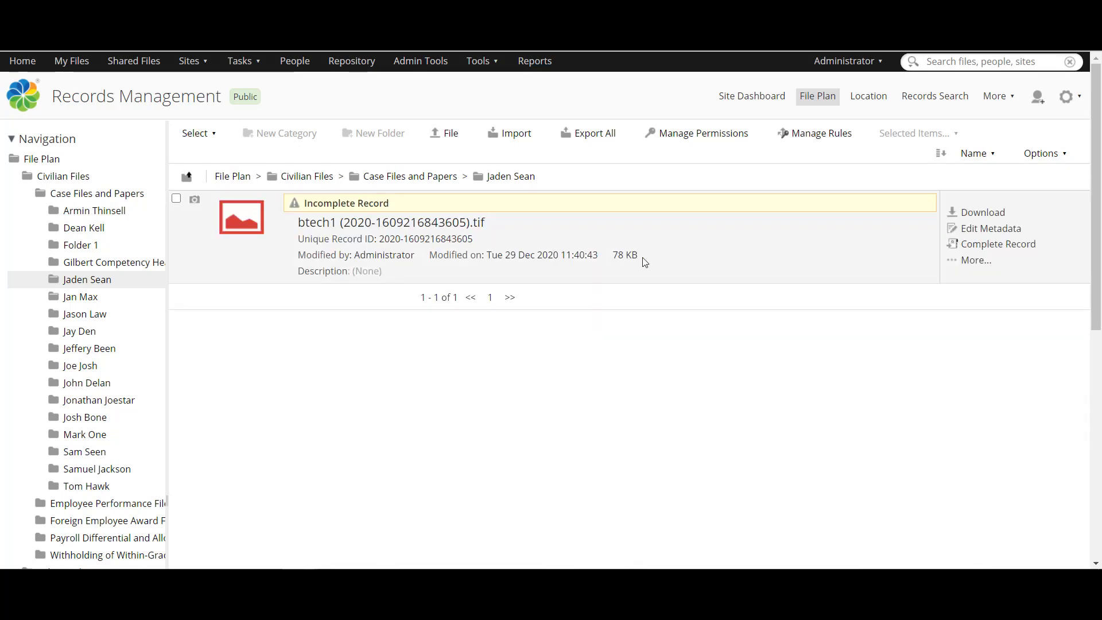
left_click(965, 245)
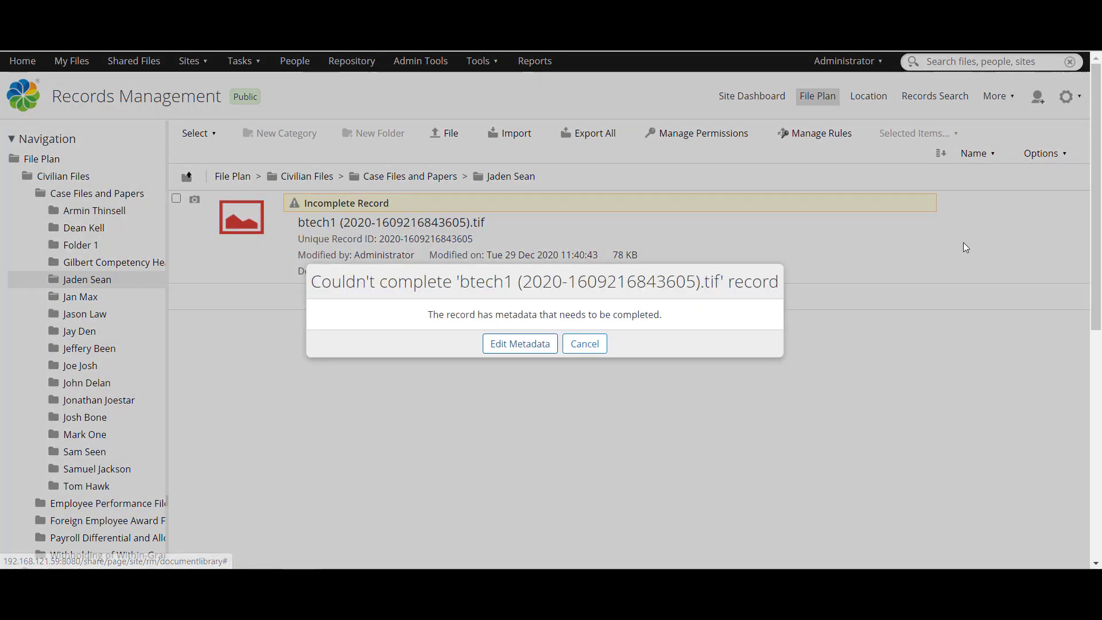
Step: Edit btech1's metadata and enter the originator's name
left_click(530, 344)
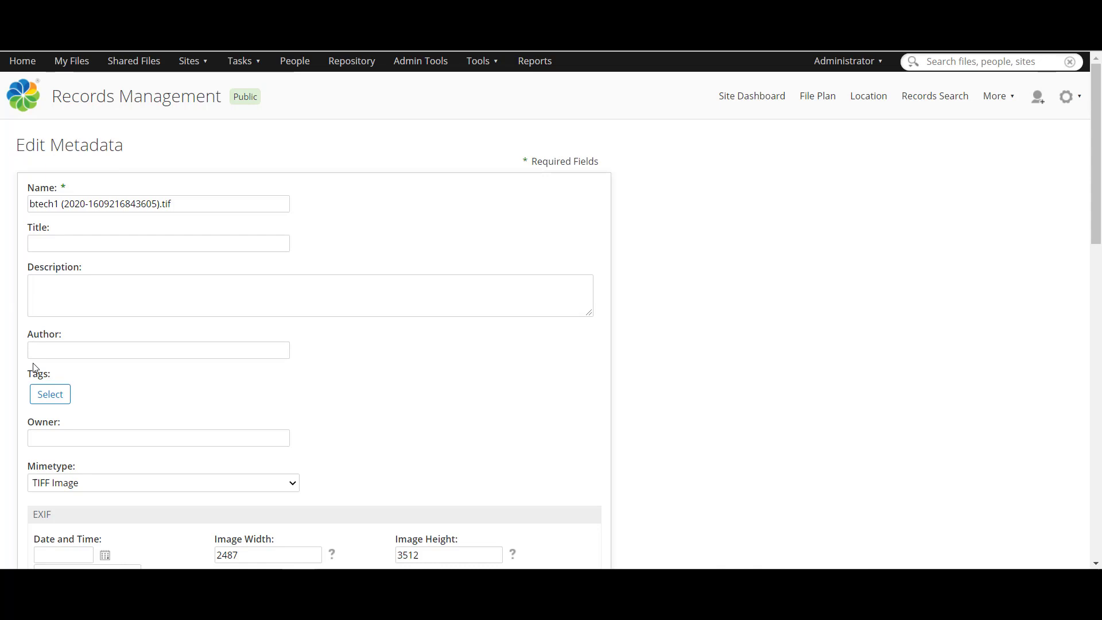
scroll(35, 380, "down", 1)
scroll(35, 380, "down", 1)
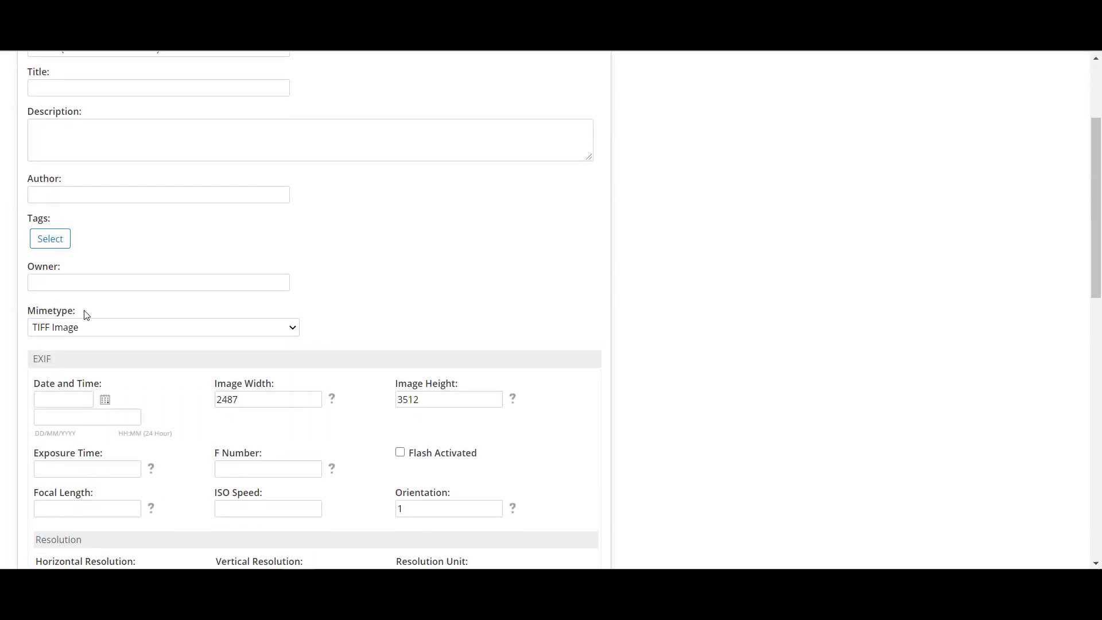
scroll(41, 354, "down", 6)
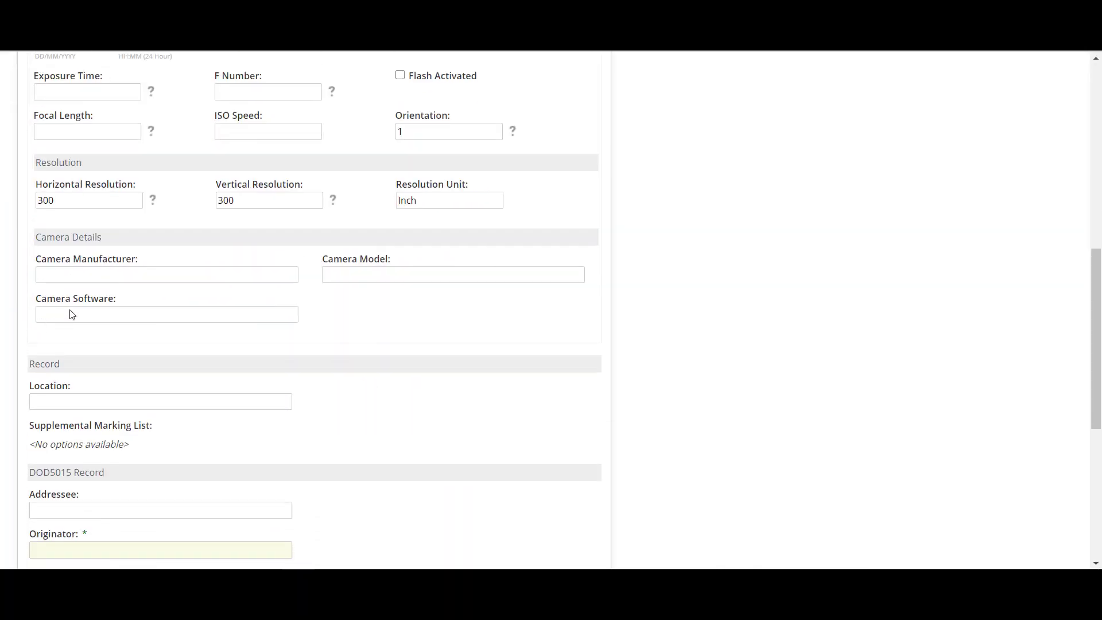
scroll(41, 285, "down", 2)
left_click(54, 304)
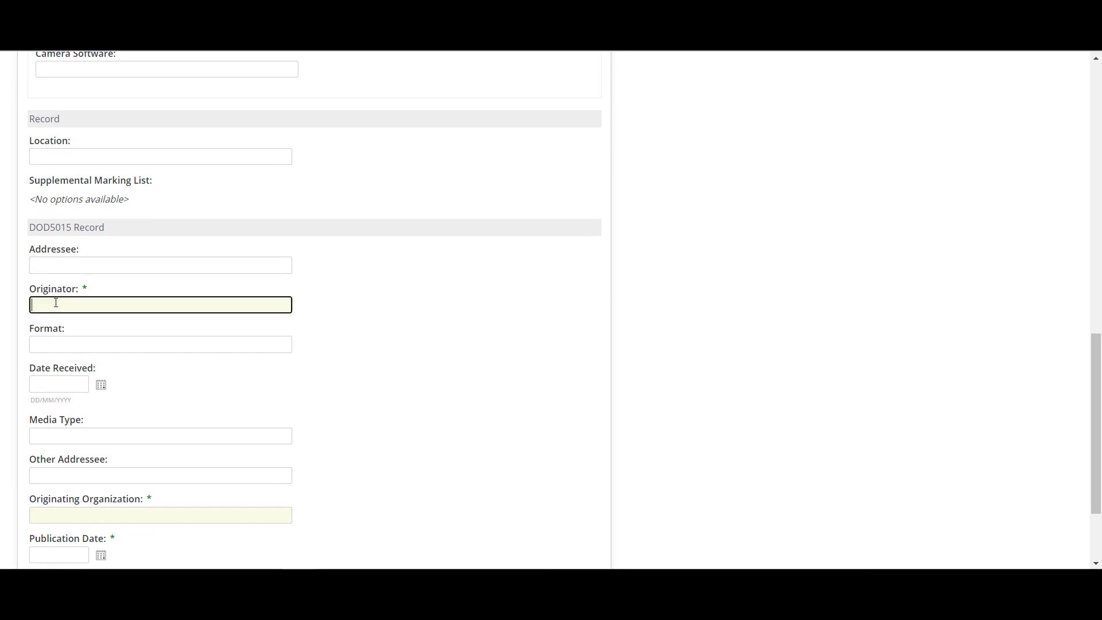
type("Jan")
Step: Set originating organization Skytizens and publication date 10/12/2020, then complete the record
scroll(19, 306, "down", 2)
left_click(46, 388)
type("S")
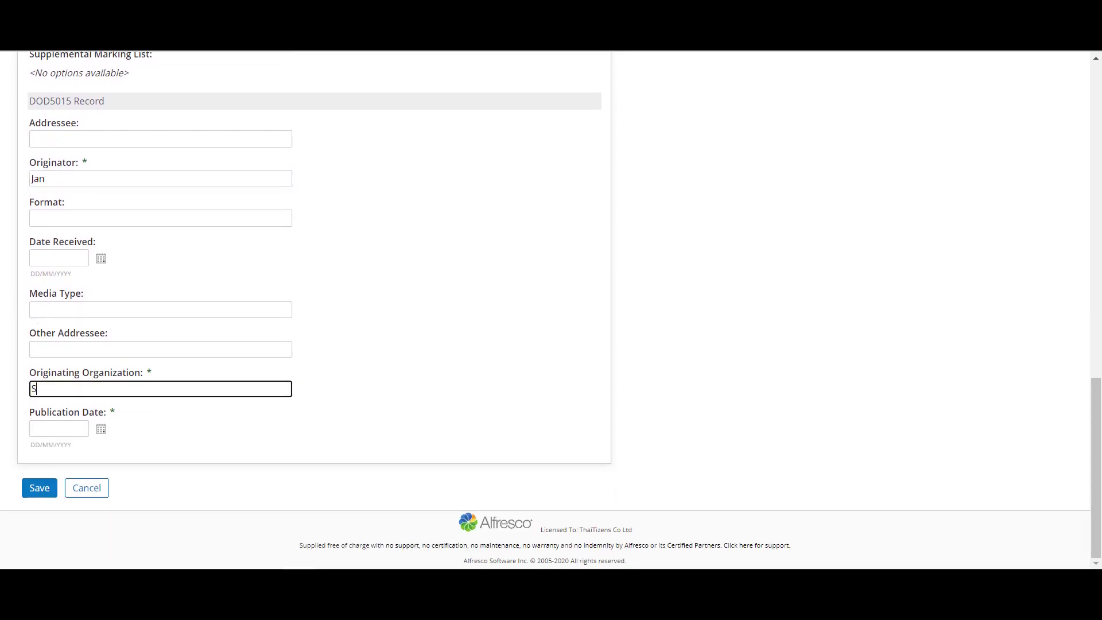
type("kytizens")
left_click(42, 428)
left_click(101, 429)
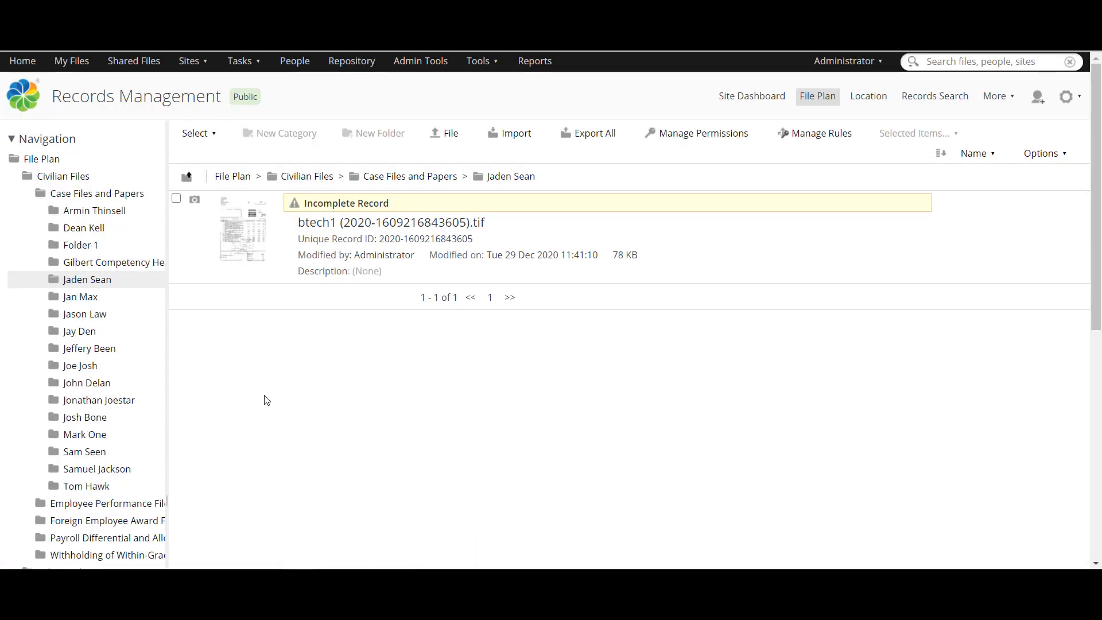
mouse_move(947, 226)
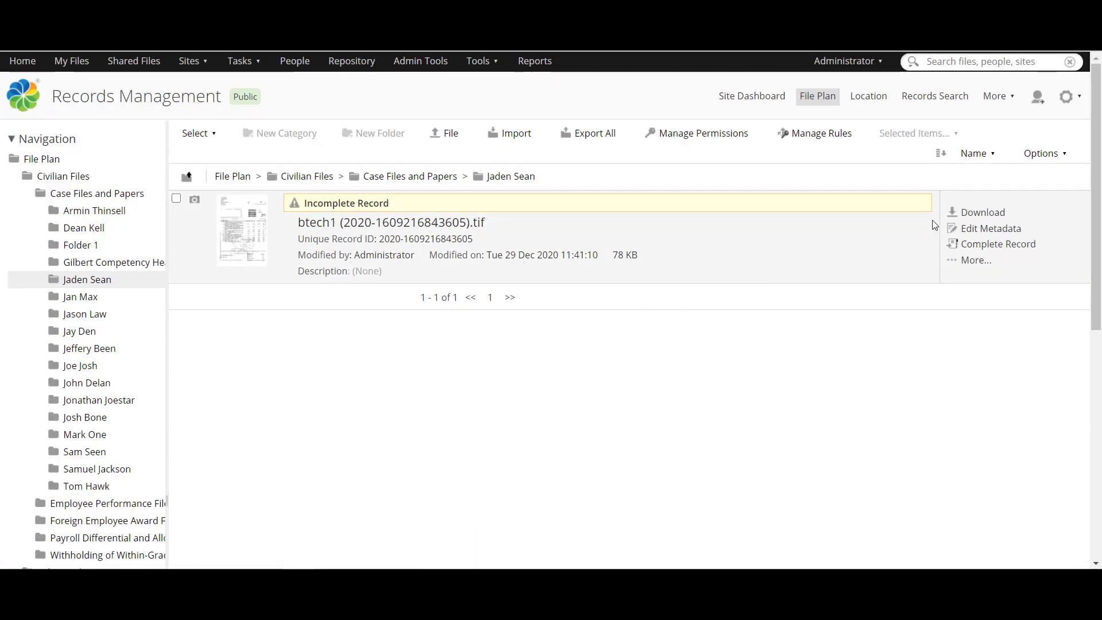
left_click(967, 251)
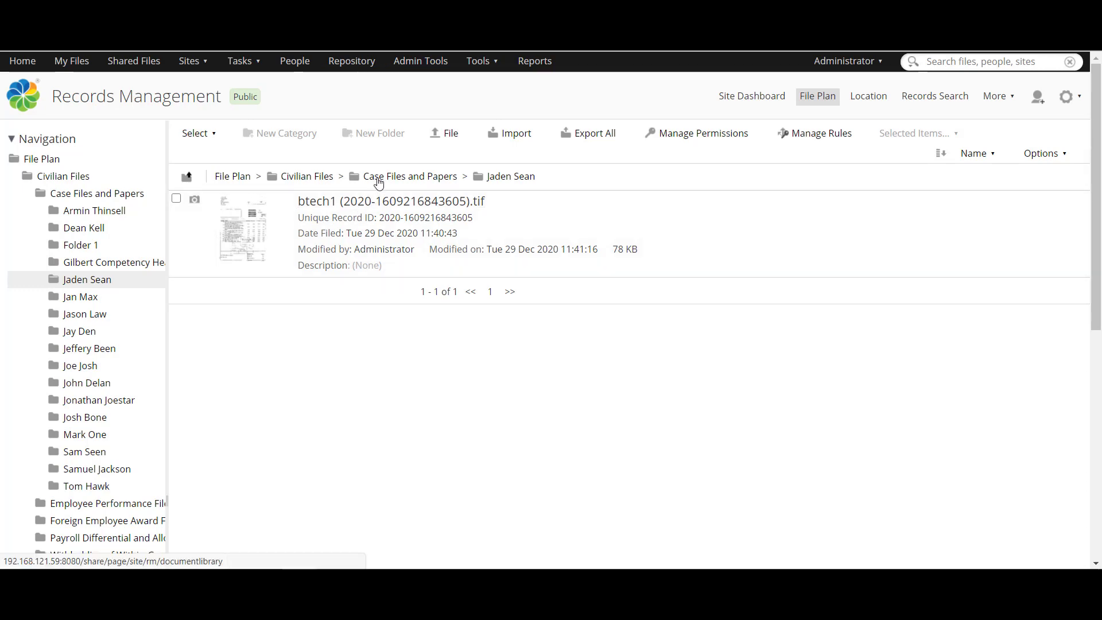
Step: Locate the new record folder in box 055291220 from Case Files and Papers
left_click(378, 178)
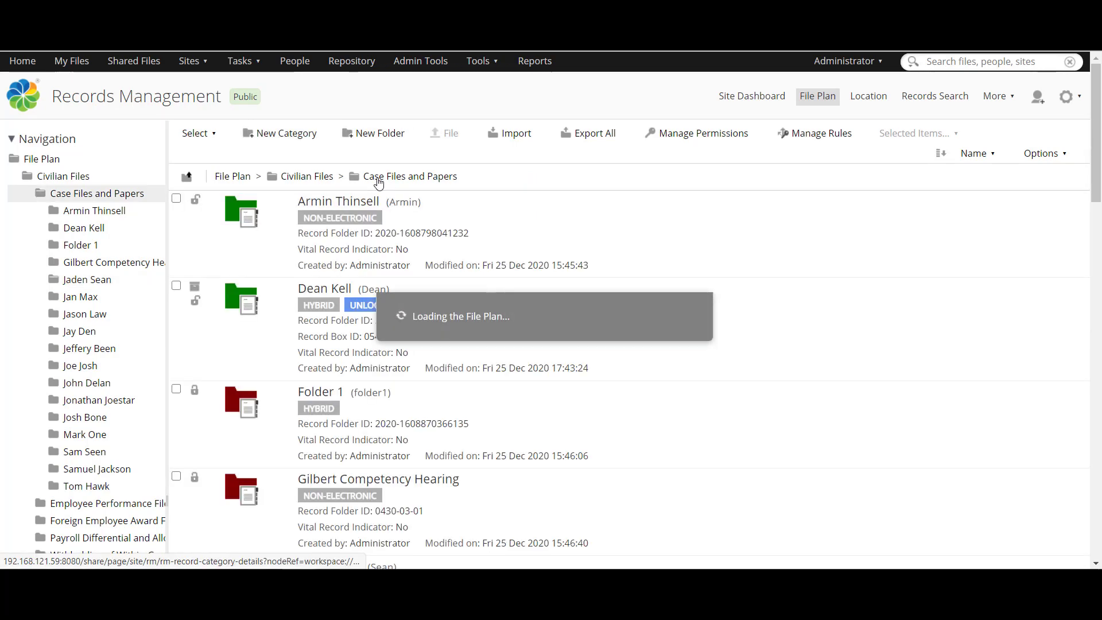
scroll(236, 243, "down", 7)
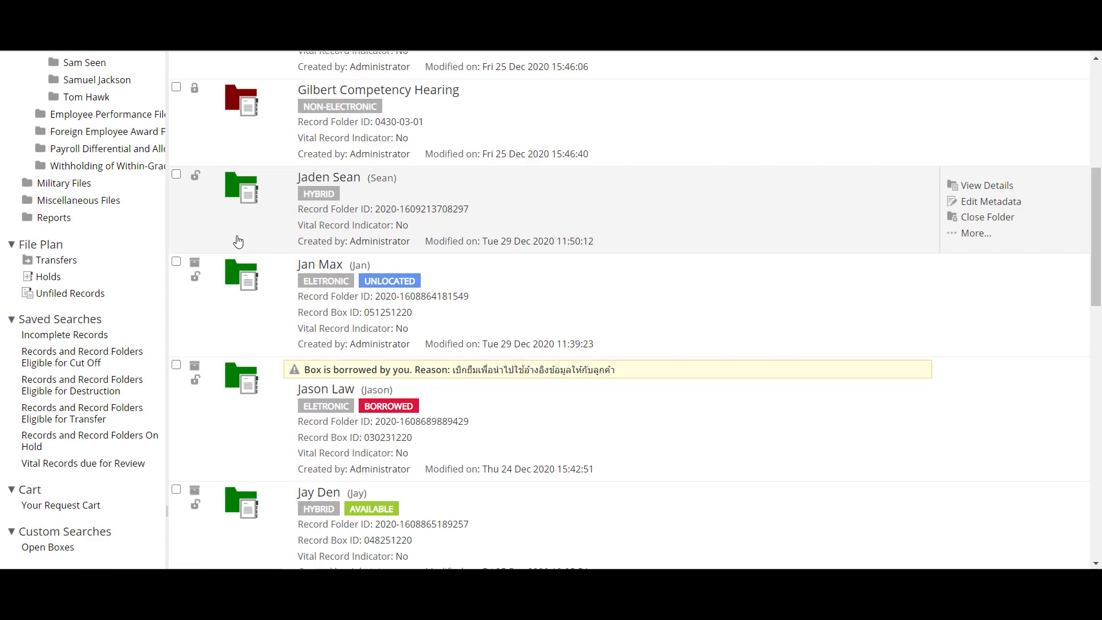
scroll(238, 244, "up", 3)
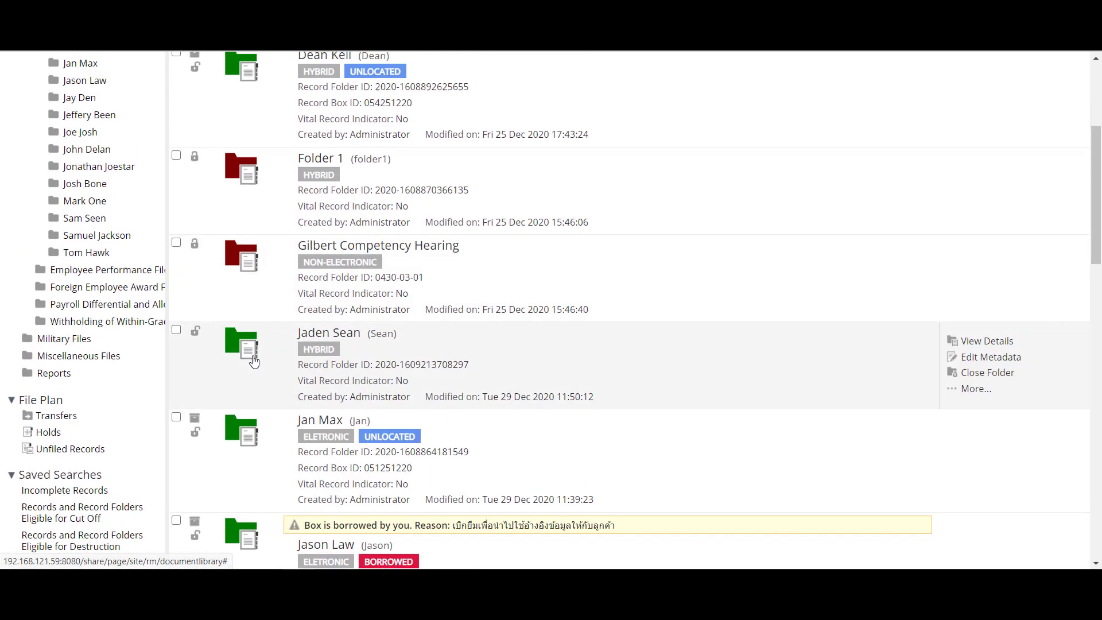
left_click(968, 389)
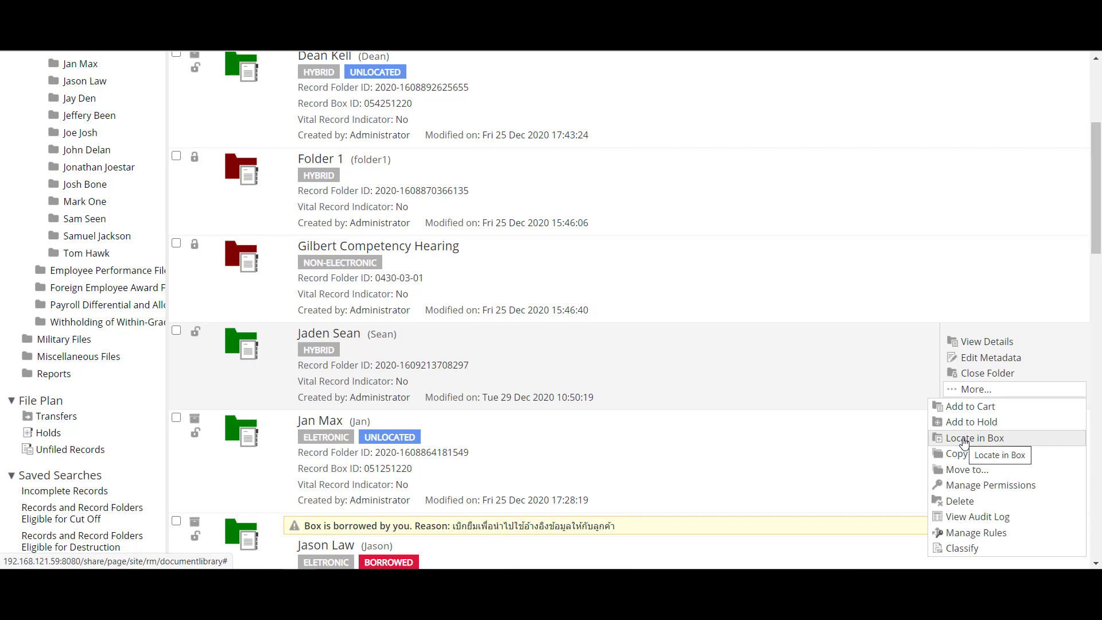
left_click(963, 440)
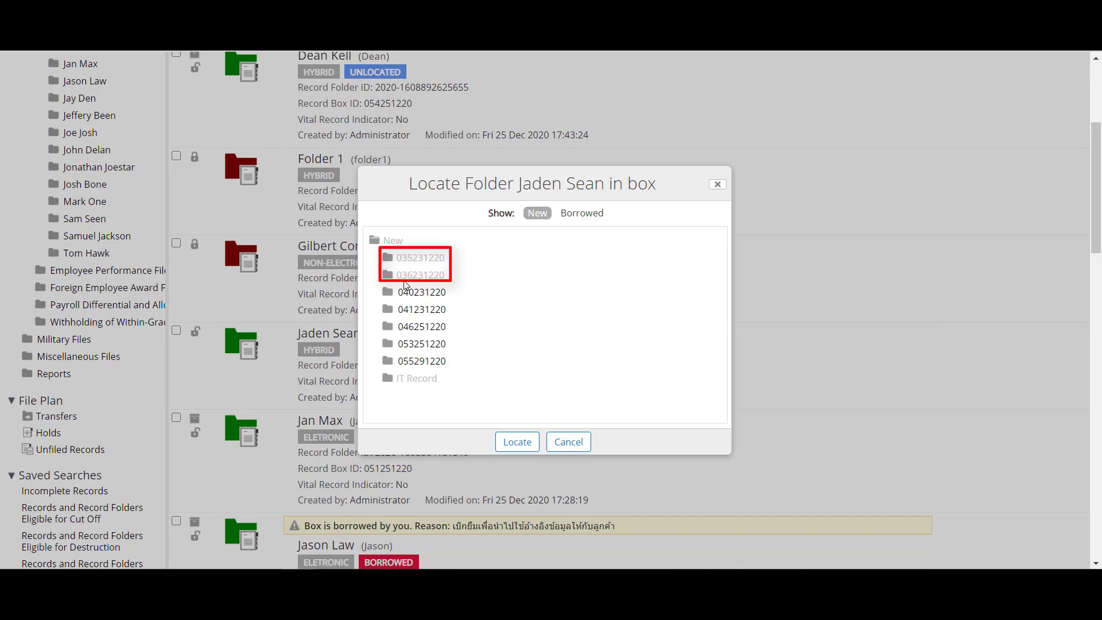
left_click(426, 365)
left_click(516, 441)
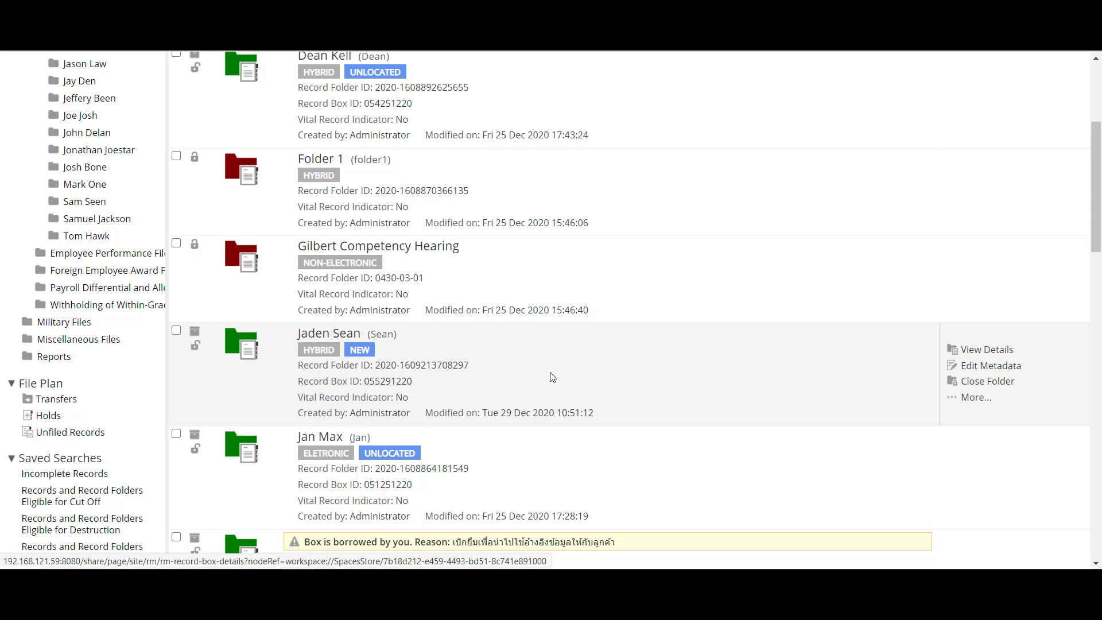
scroll(656, 352, "up", 4)
Step: Close box 055291220 from the New boxes list
left_click(865, 99)
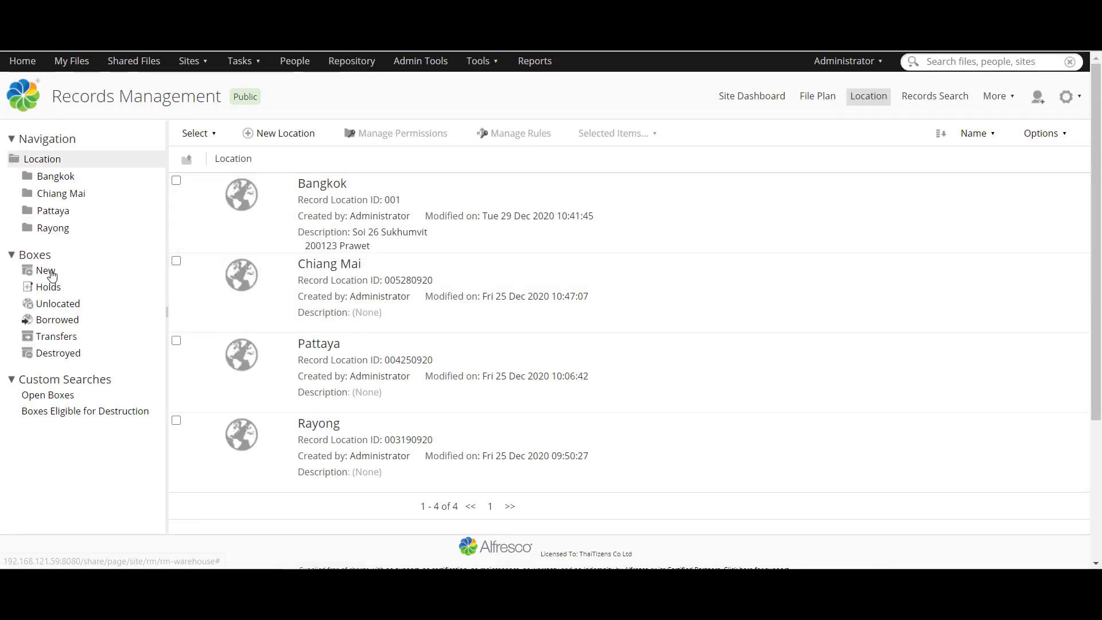
left_click(50, 272)
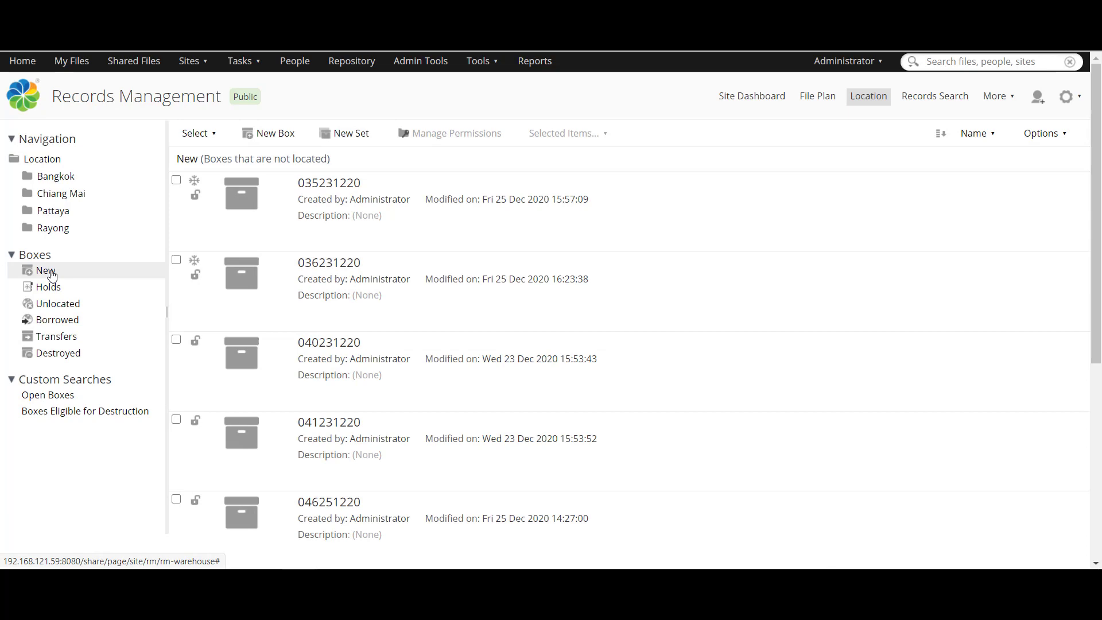
scroll(285, 319, "down", 6)
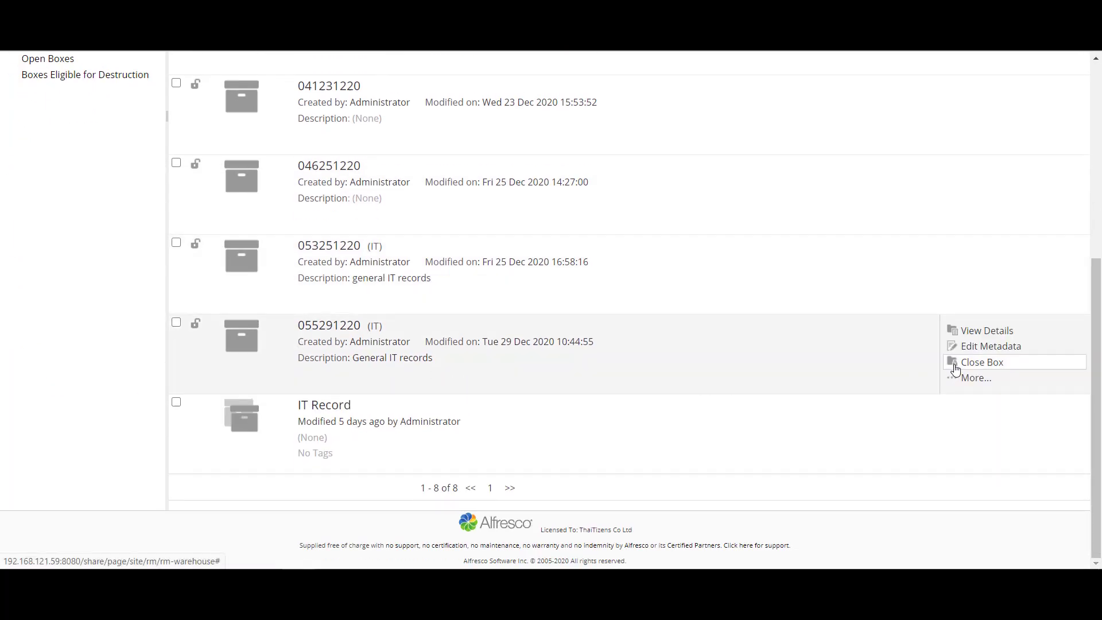
left_click(981, 362)
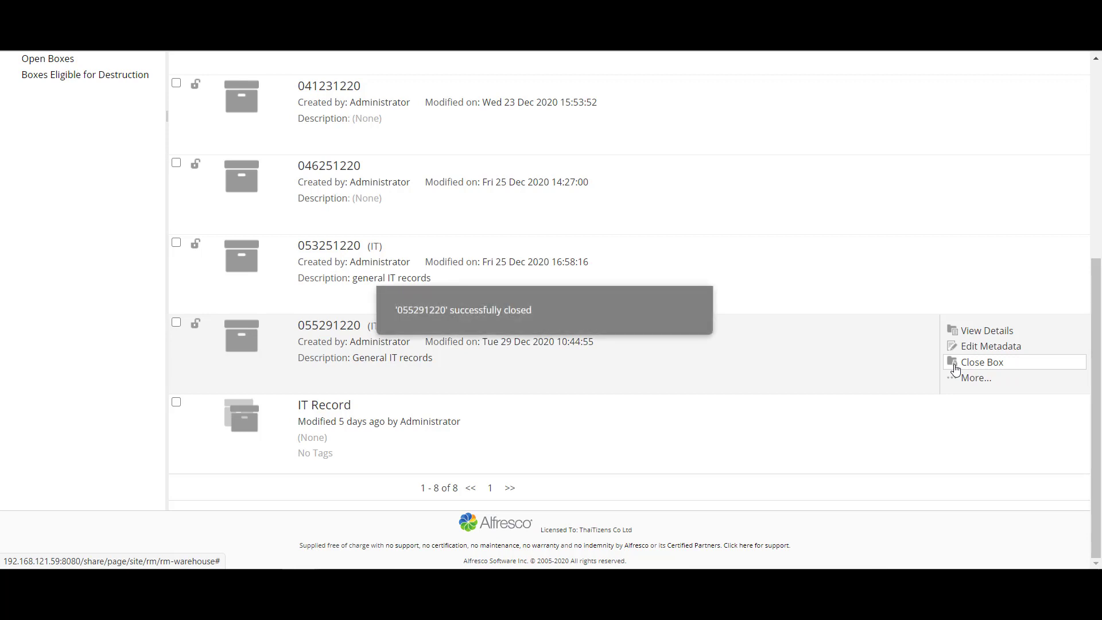
scroll(376, 288, "up", 3)
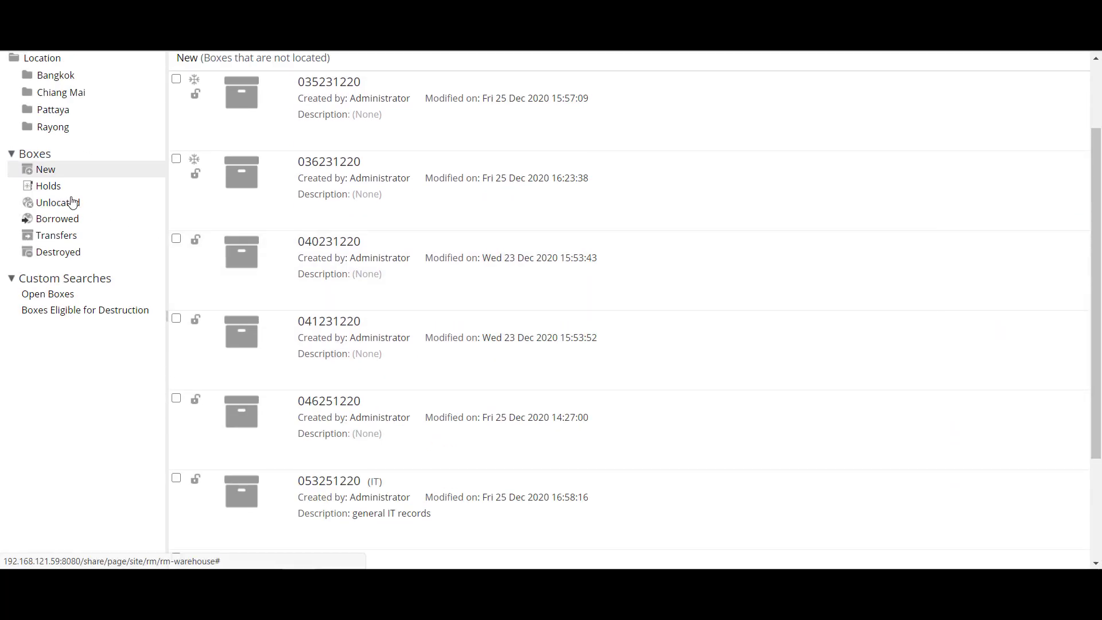
Step: Locate box 055291220 at Bangkok > Siam > Building A41 > 1st Floor
left_click(71, 202)
scroll(345, 258, "down", 4)
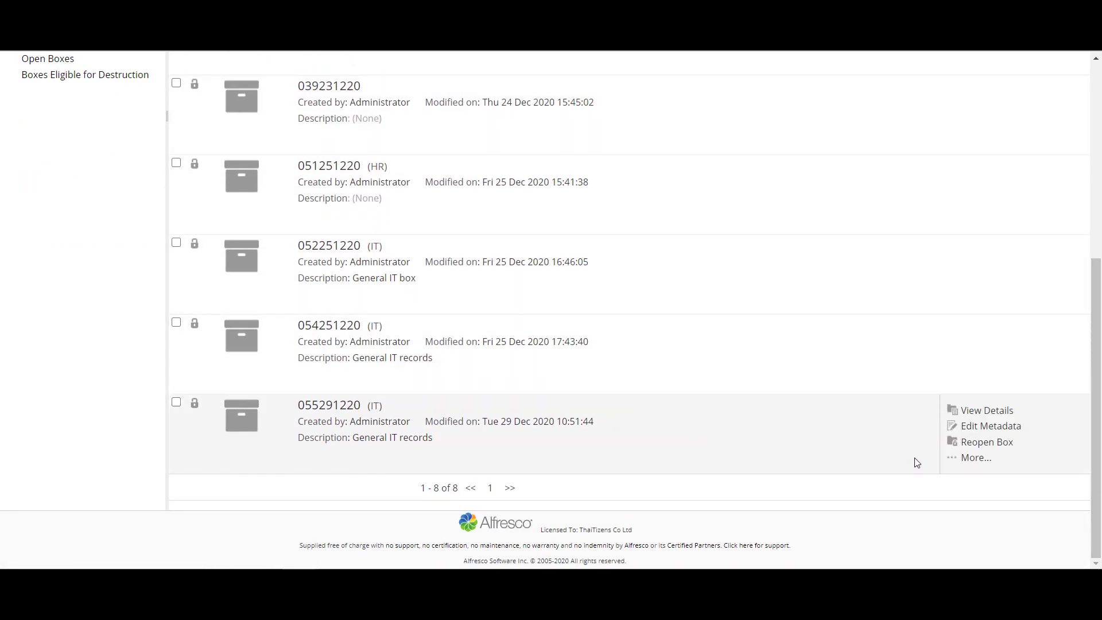
left_click(955, 457)
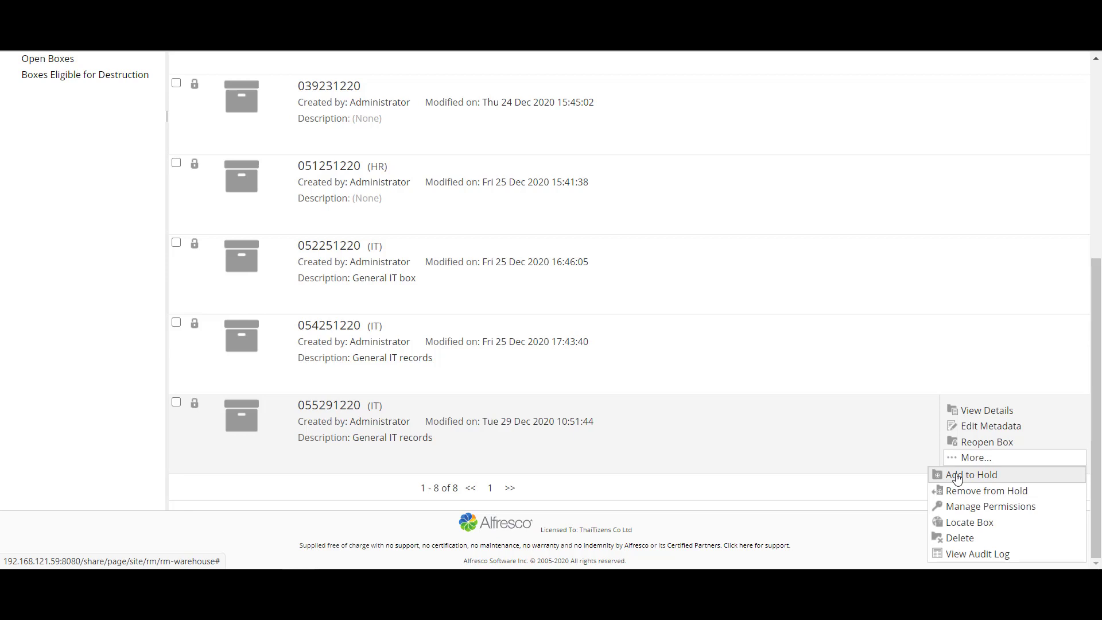
left_click(963, 521)
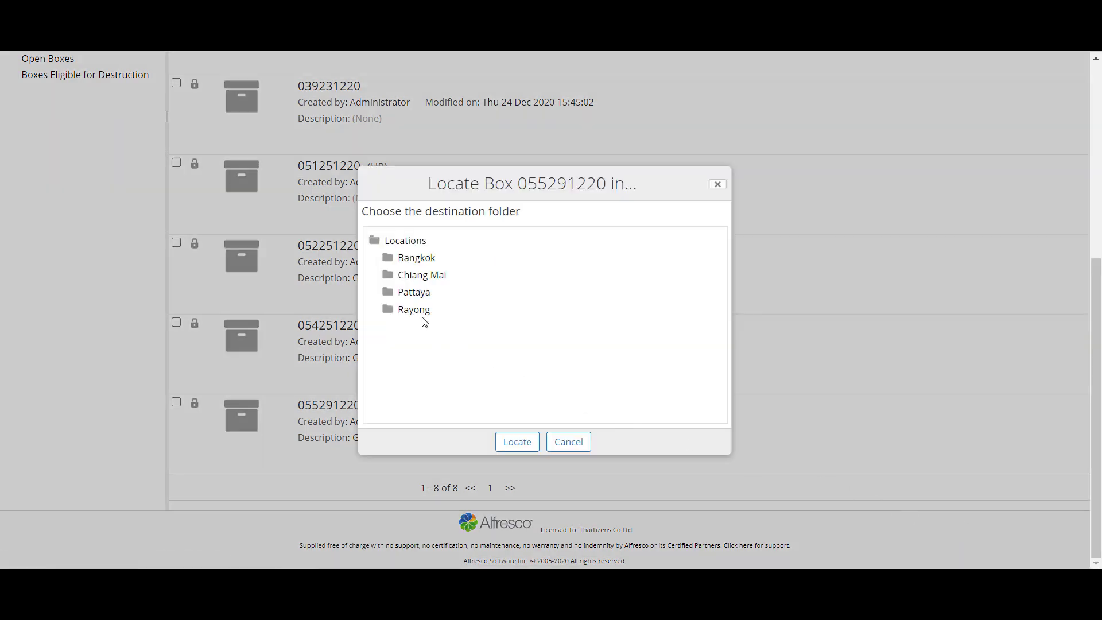
left_click(407, 263)
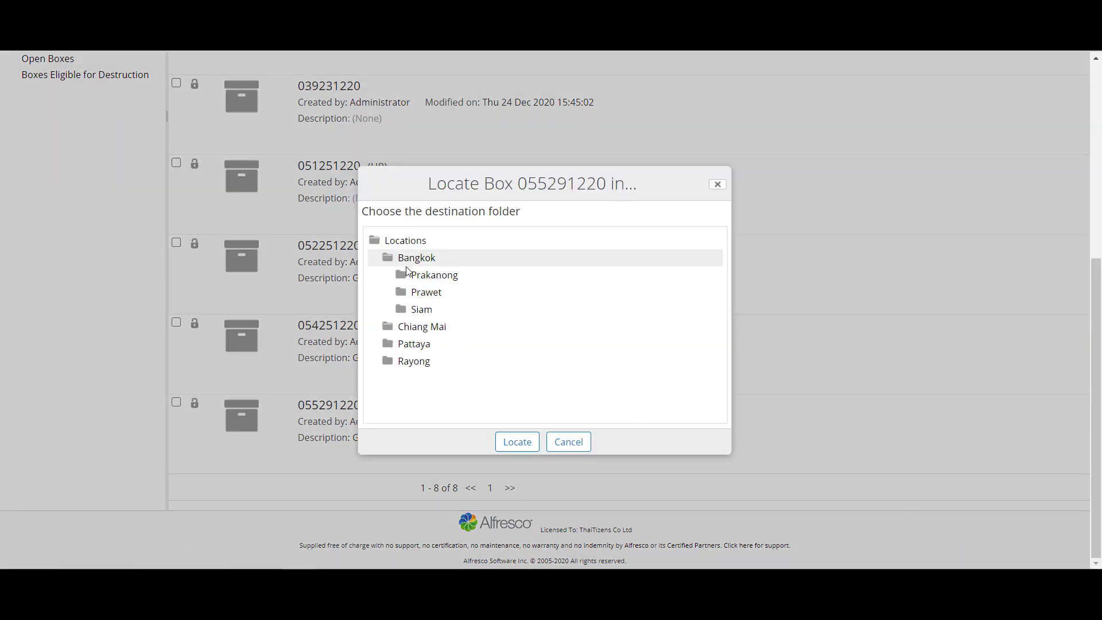
left_click(415, 313)
left_click(432, 327)
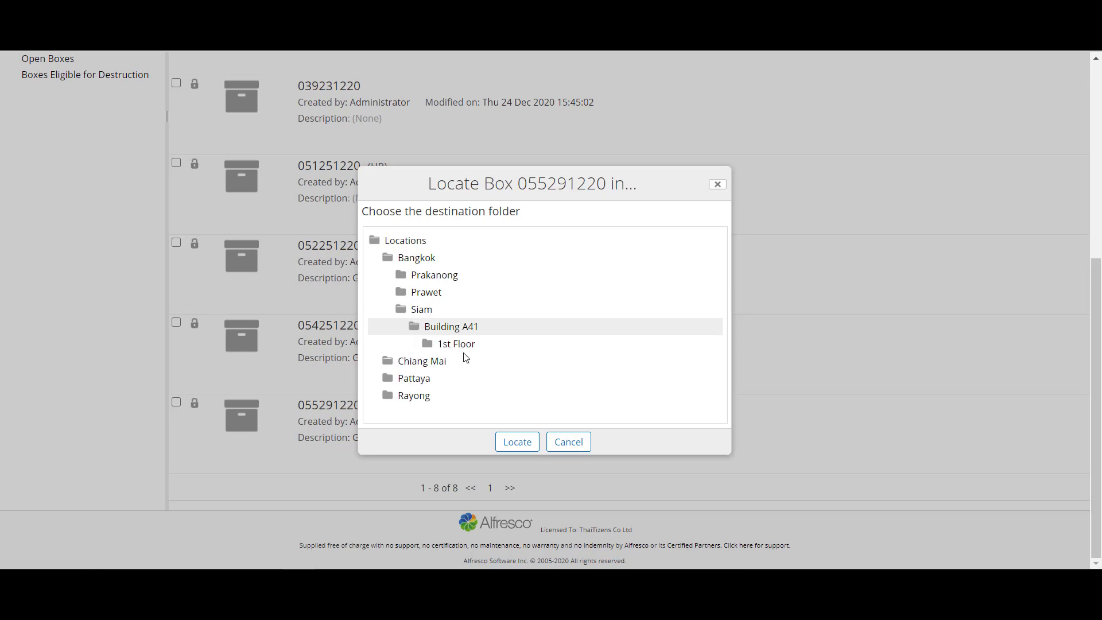
left_click(463, 344)
left_click(530, 445)
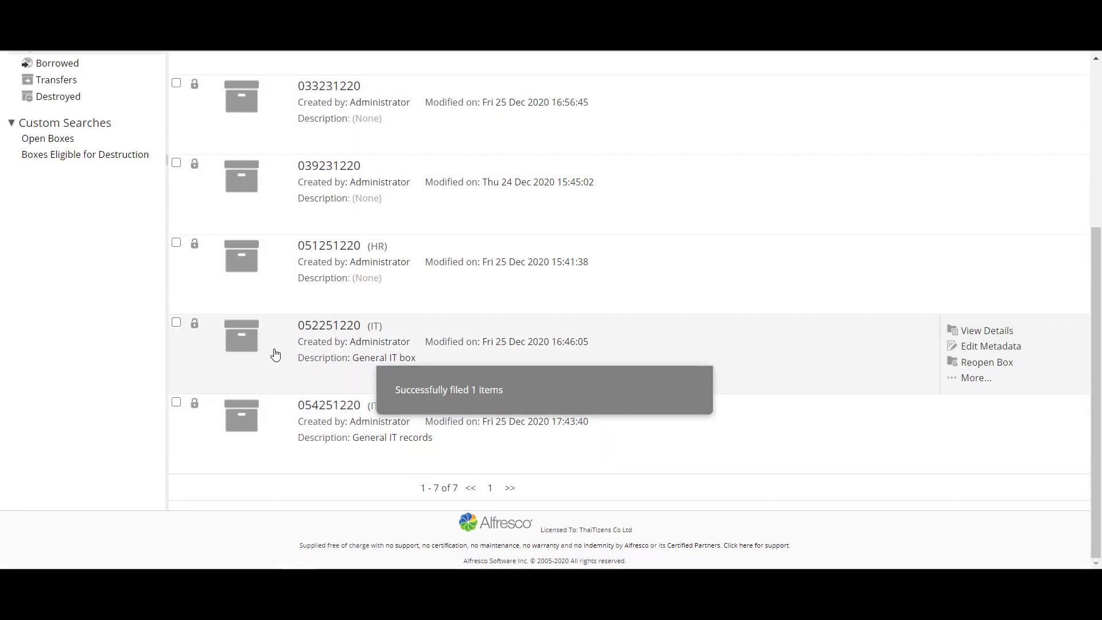
scroll(275, 353, "up", 5)
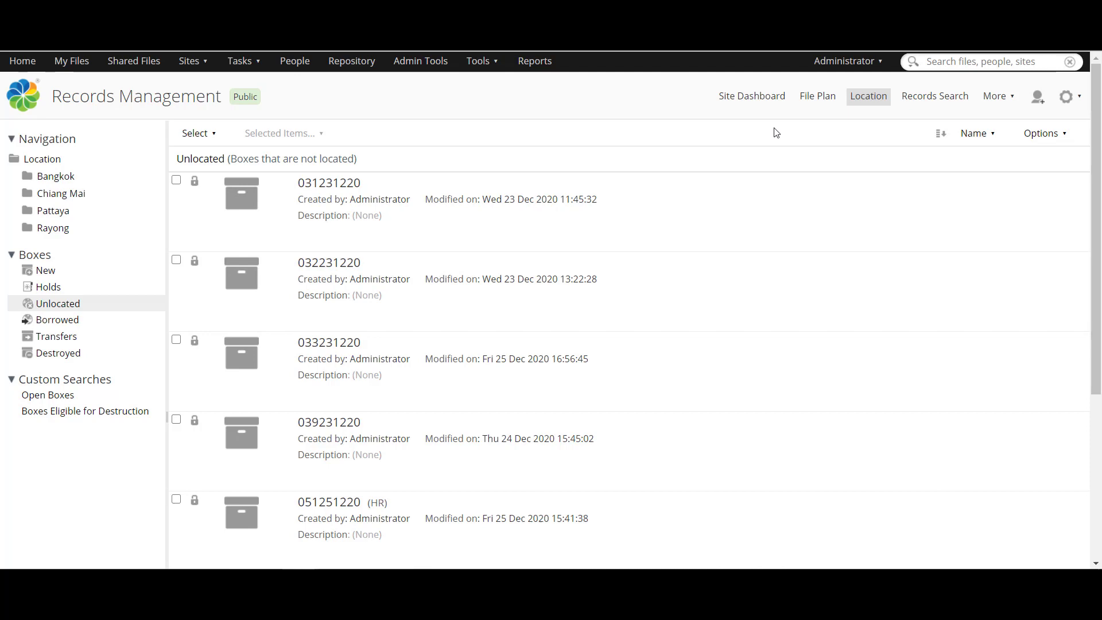
Step: Add the new record folder in Civilian Files > Case Files and Papers to the request cart
left_click(810, 102)
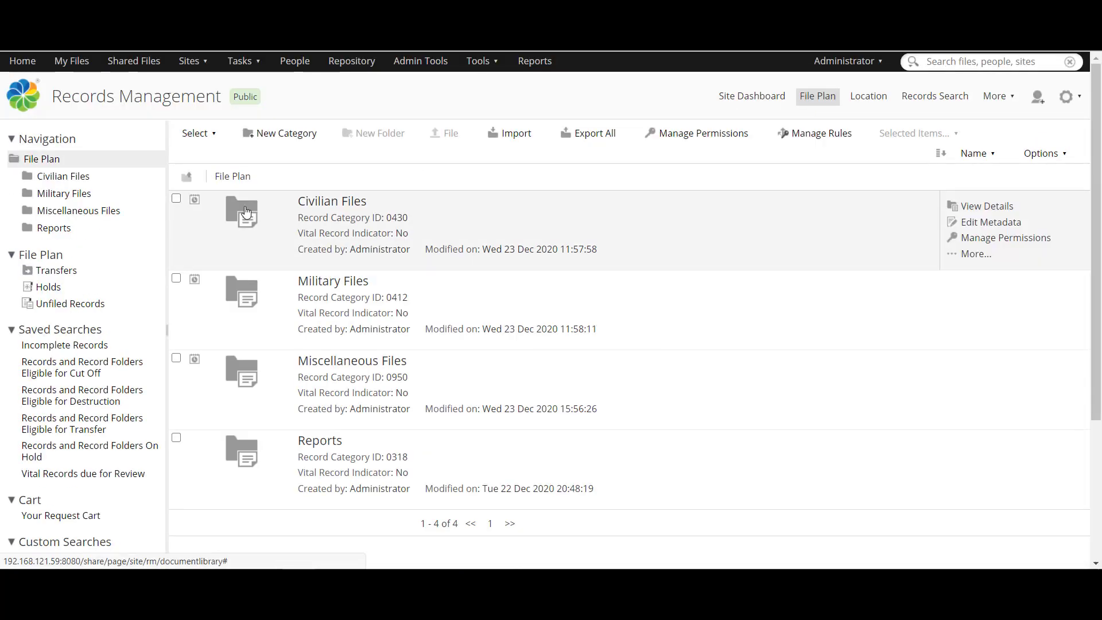
left_click(246, 213)
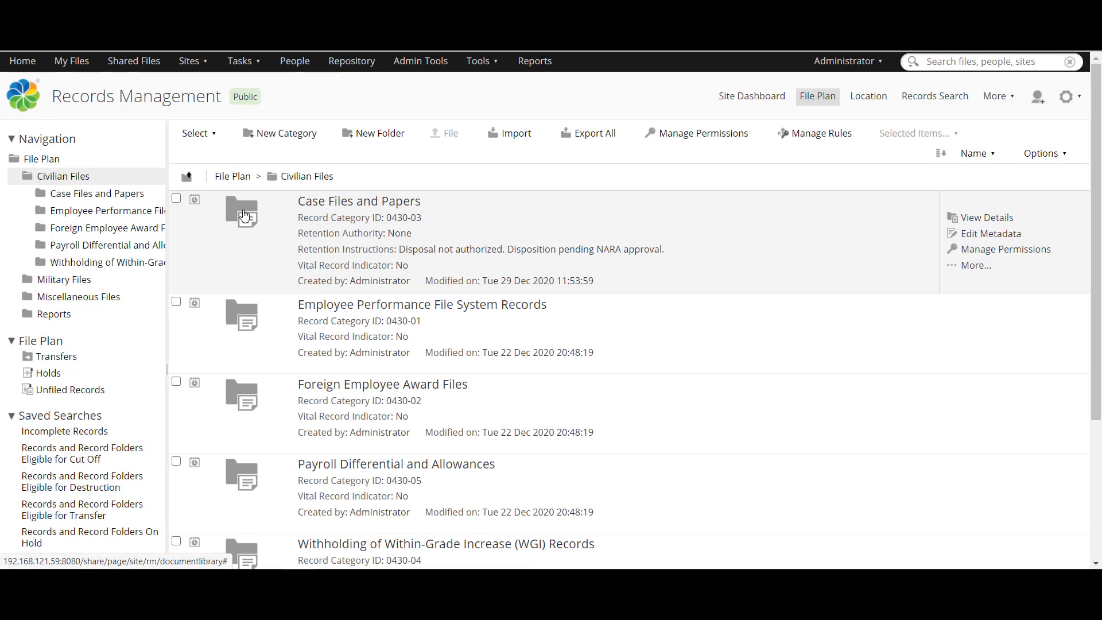
left_click(244, 216)
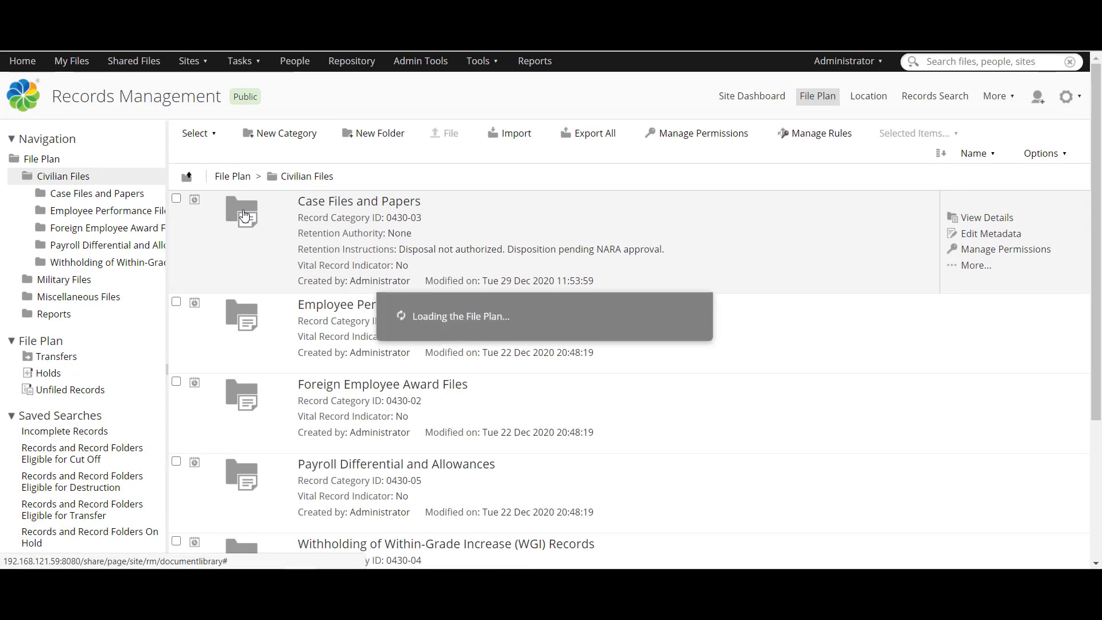
scroll(243, 215, "down", 5)
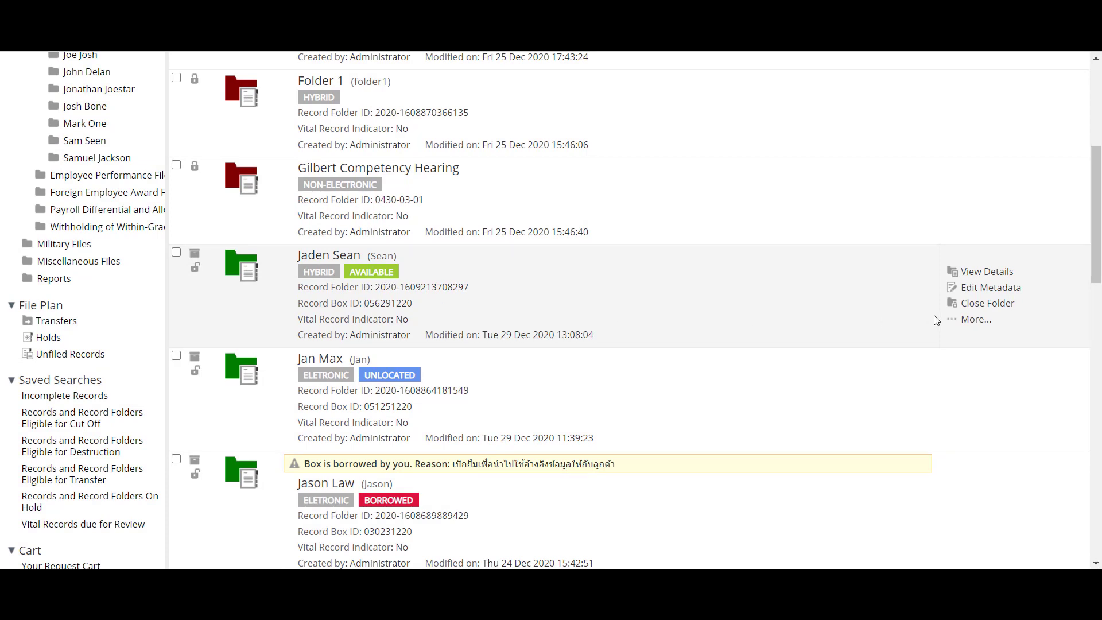
left_click(953, 319)
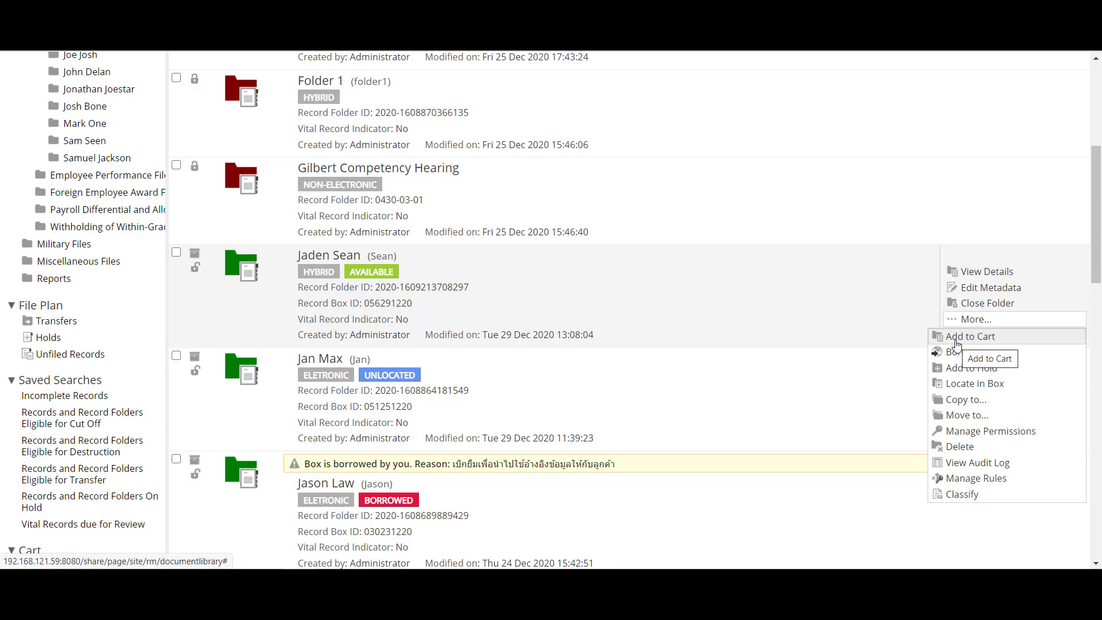
left_click(956, 337)
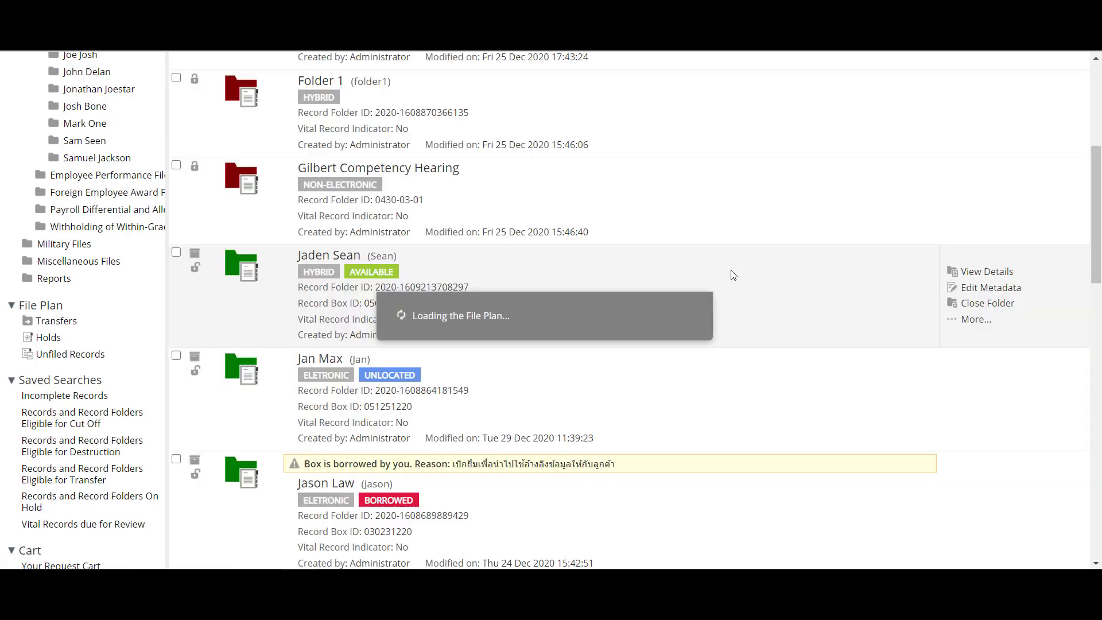
scroll(39, 418, "down", 3)
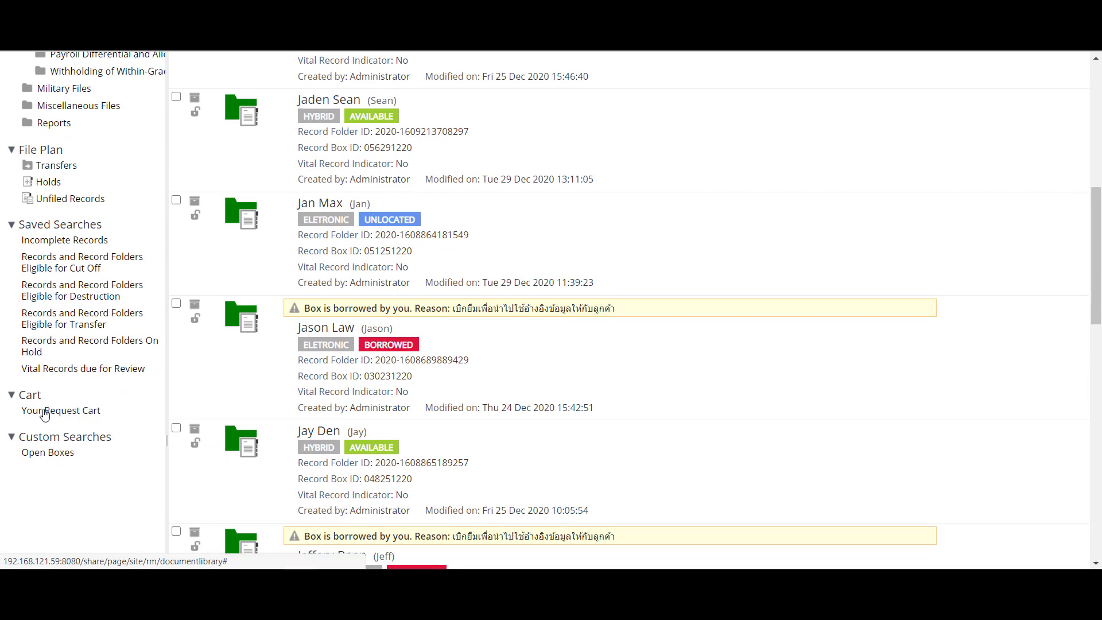
Step: Borrow the folder from the request cart with reason 'I need to access the file'
left_click(45, 412)
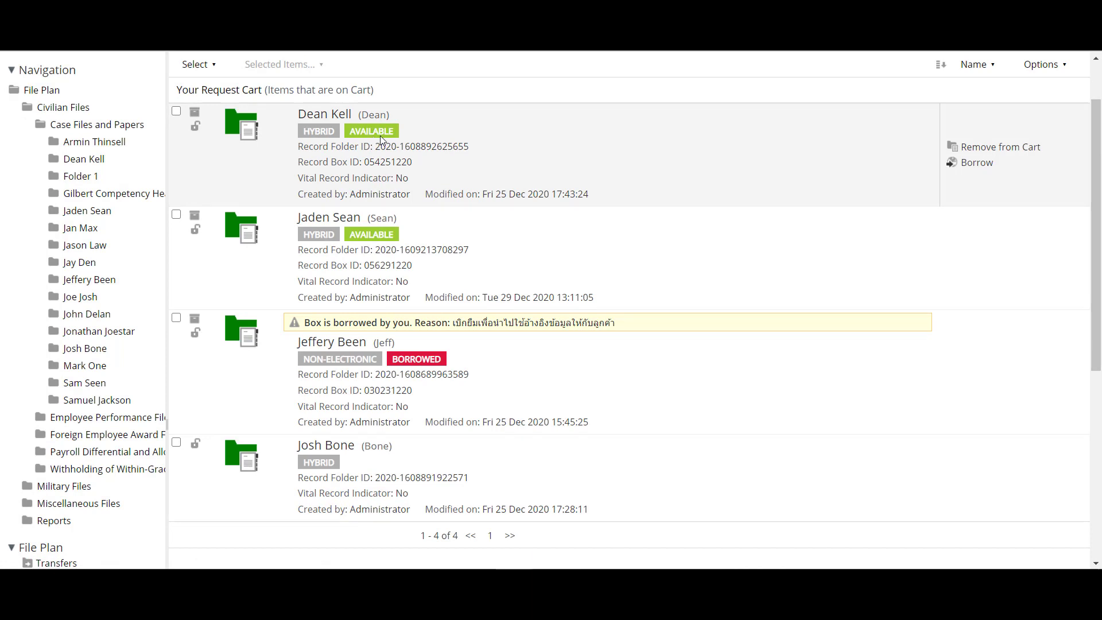
left_click(976, 163)
left_click(548, 372)
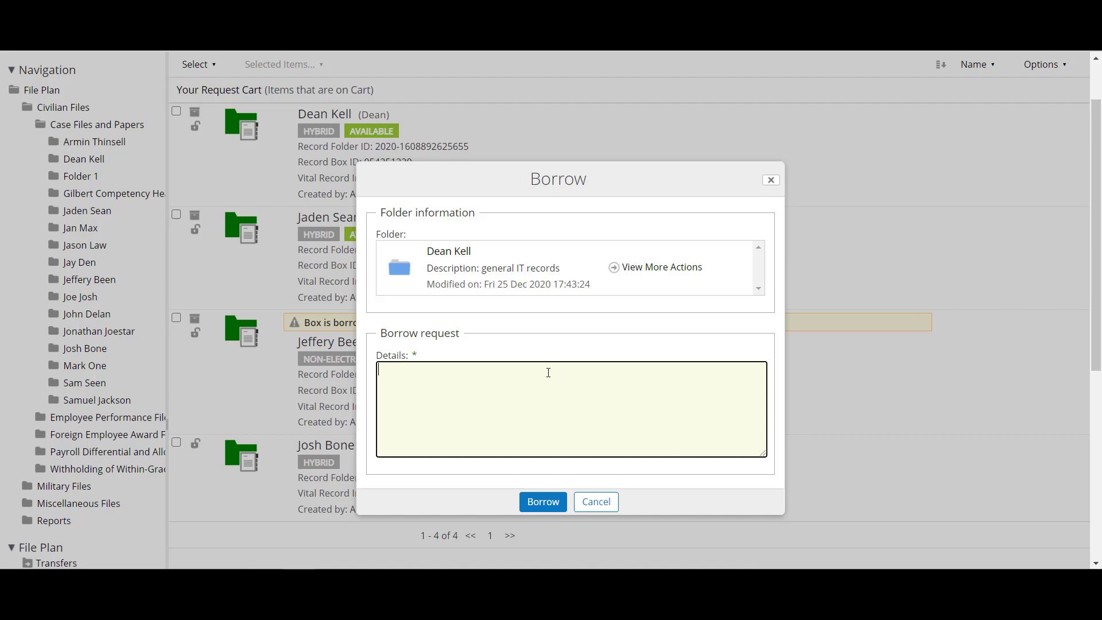
type("I need to a")
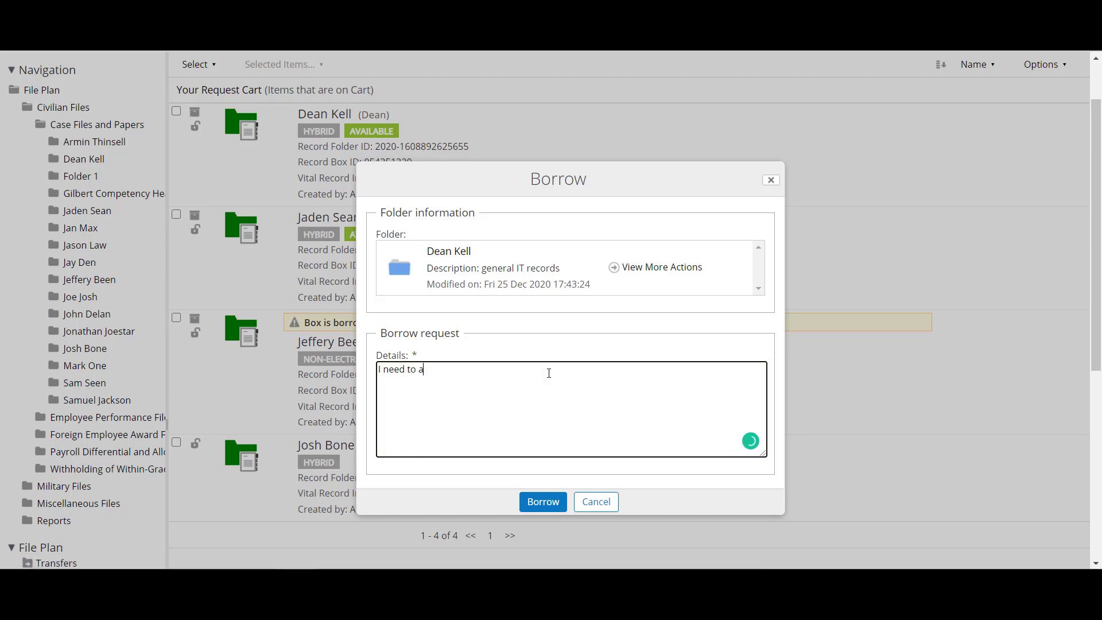
type("ccess the file")
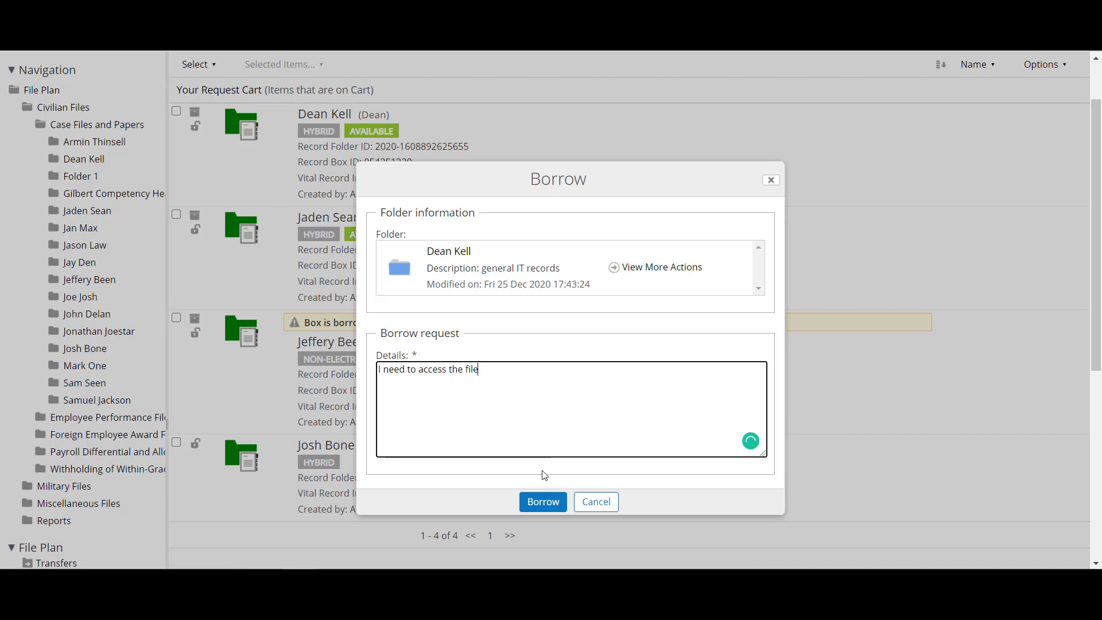
left_click(543, 512)
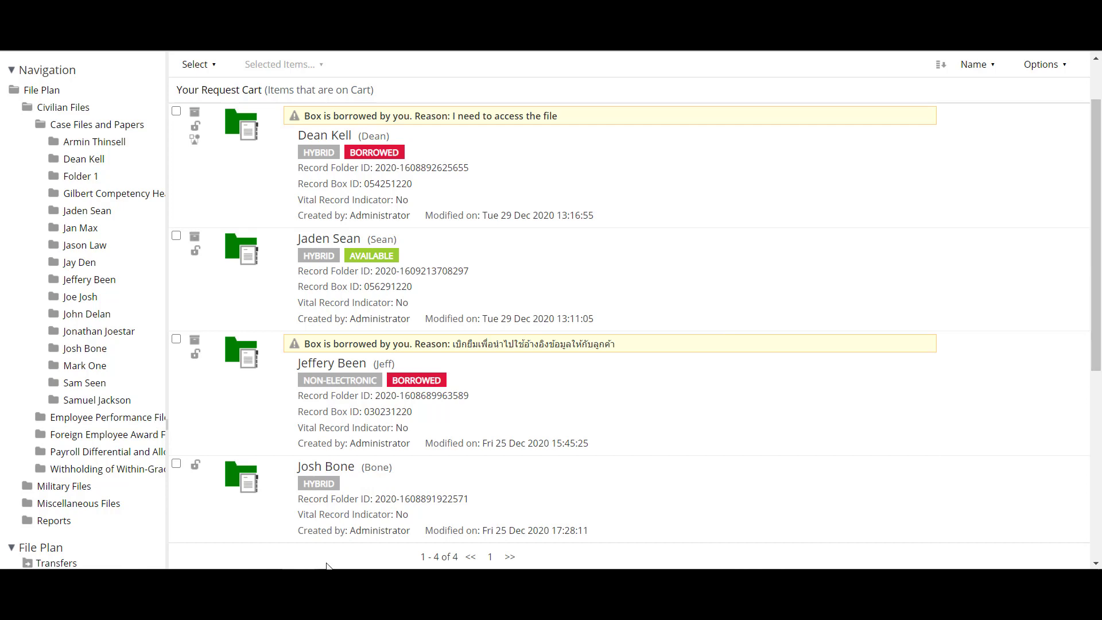
Step: Sign in to Alfresco Share with the account password
mouse_move(300, 602)
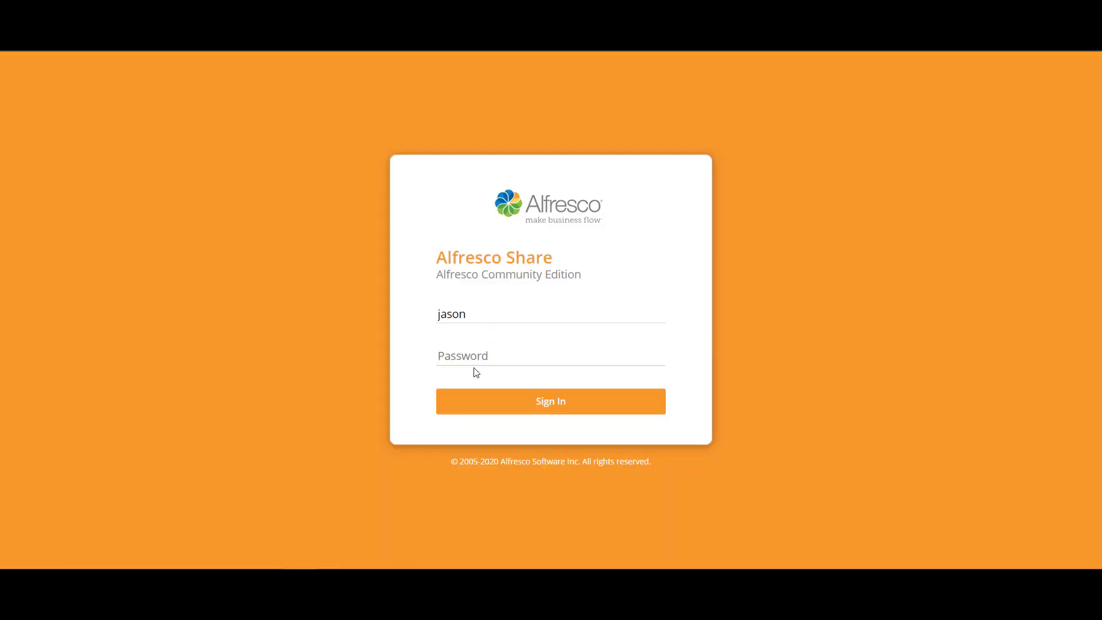
left_click(479, 355)
type("••")
key("Return")
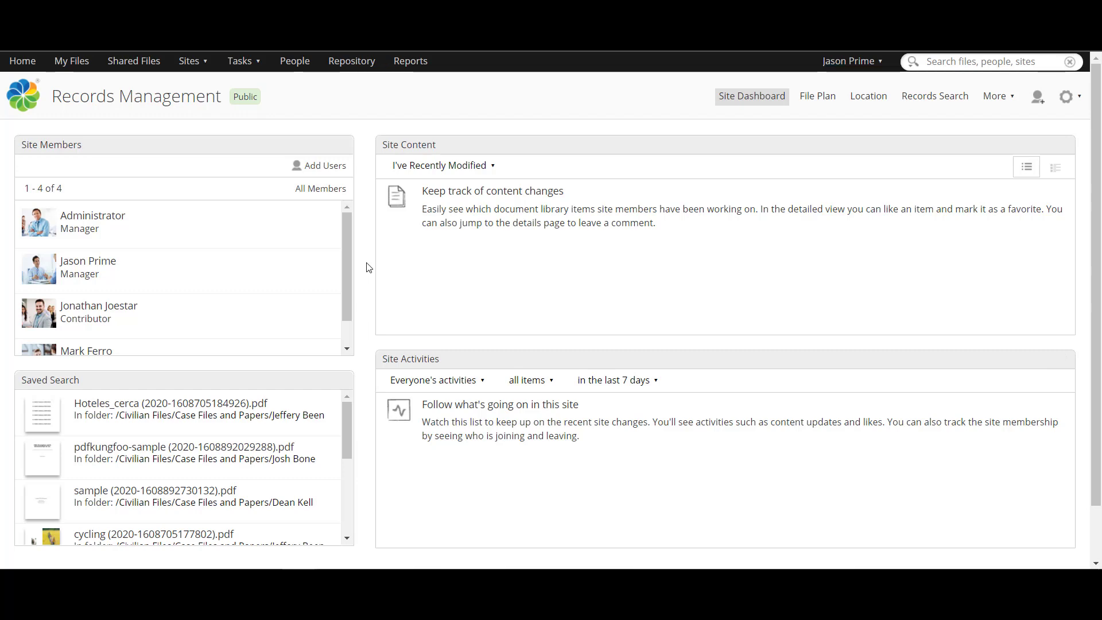
Step: Approve the Borrow Box Task from My Tasks with message 'approve', then return to the request cart window
left_click(240, 68)
left_click(249, 82)
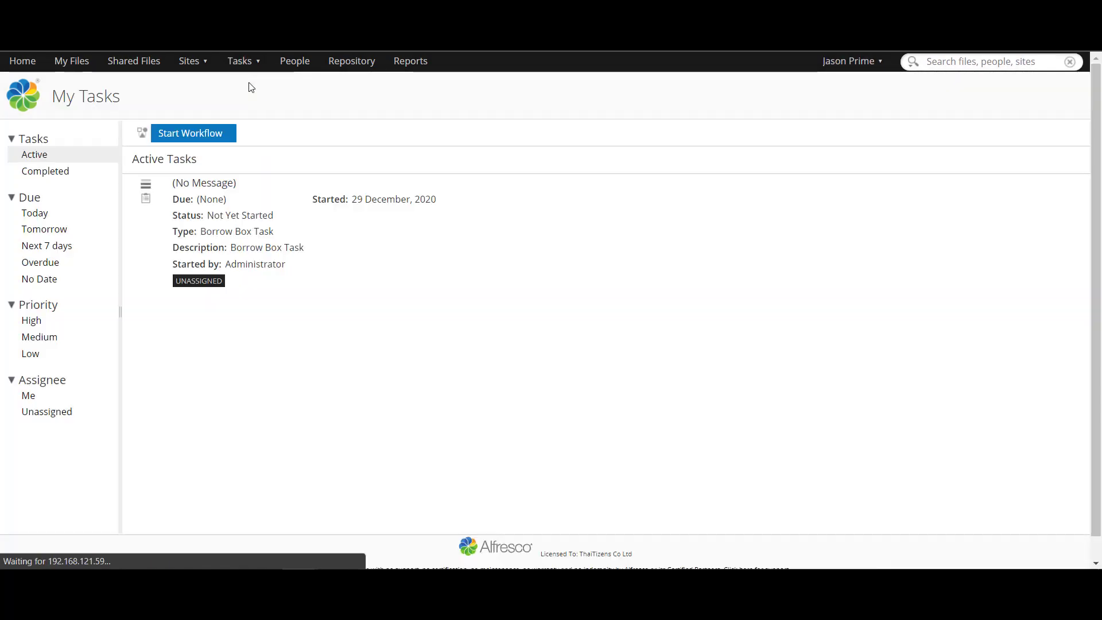
mouse_move(395, 212)
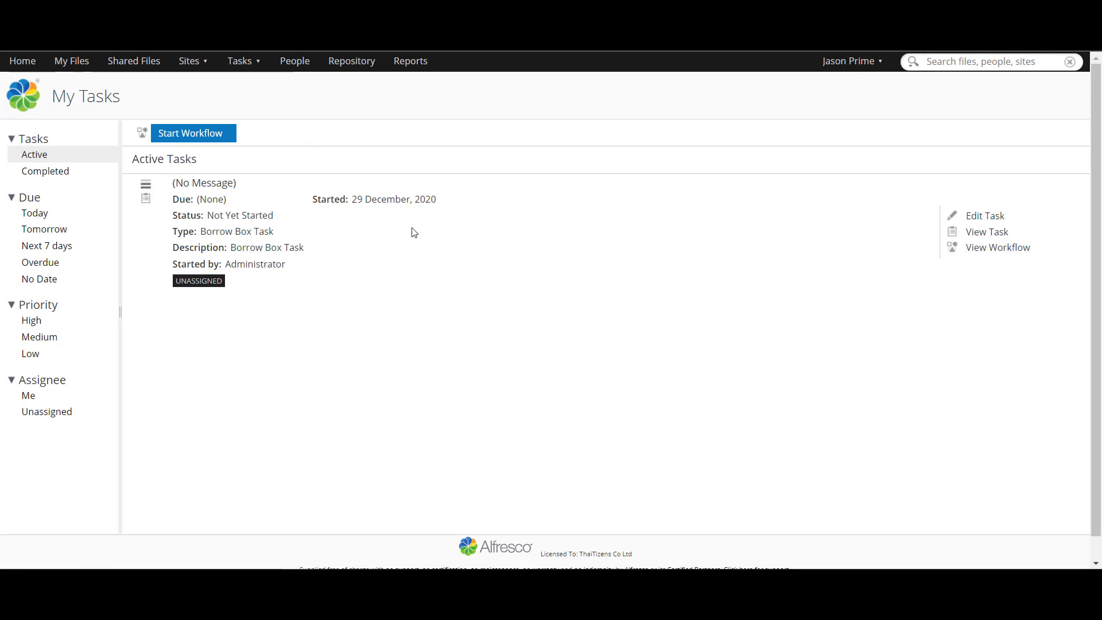
left_click(987, 217)
scroll(364, 329, "down", 1)
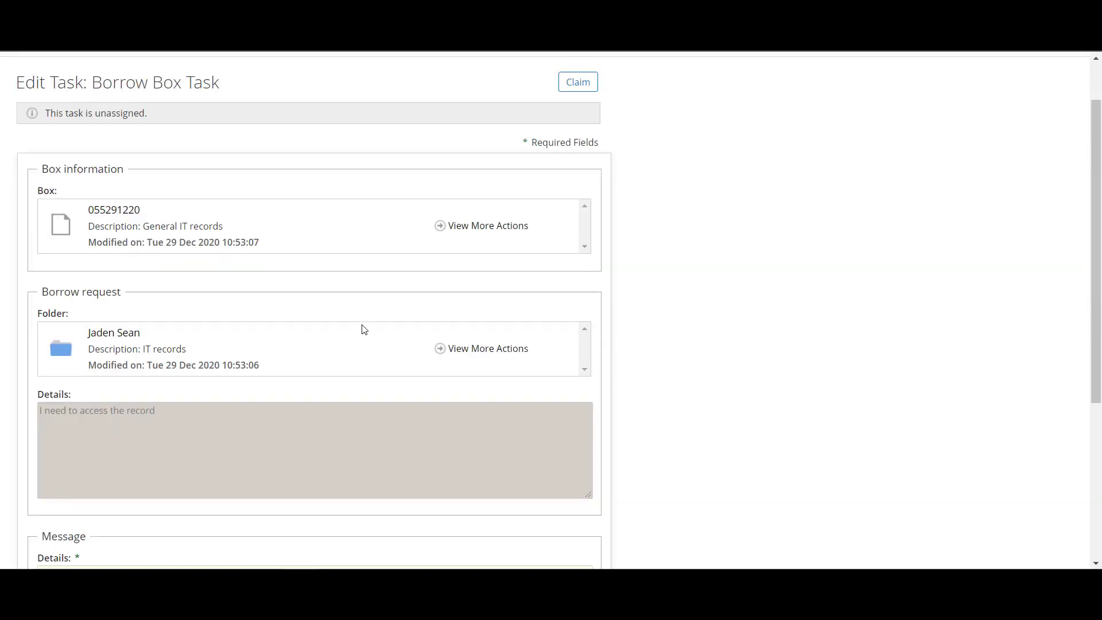
scroll(363, 329, "down", 3)
left_click(179, 407)
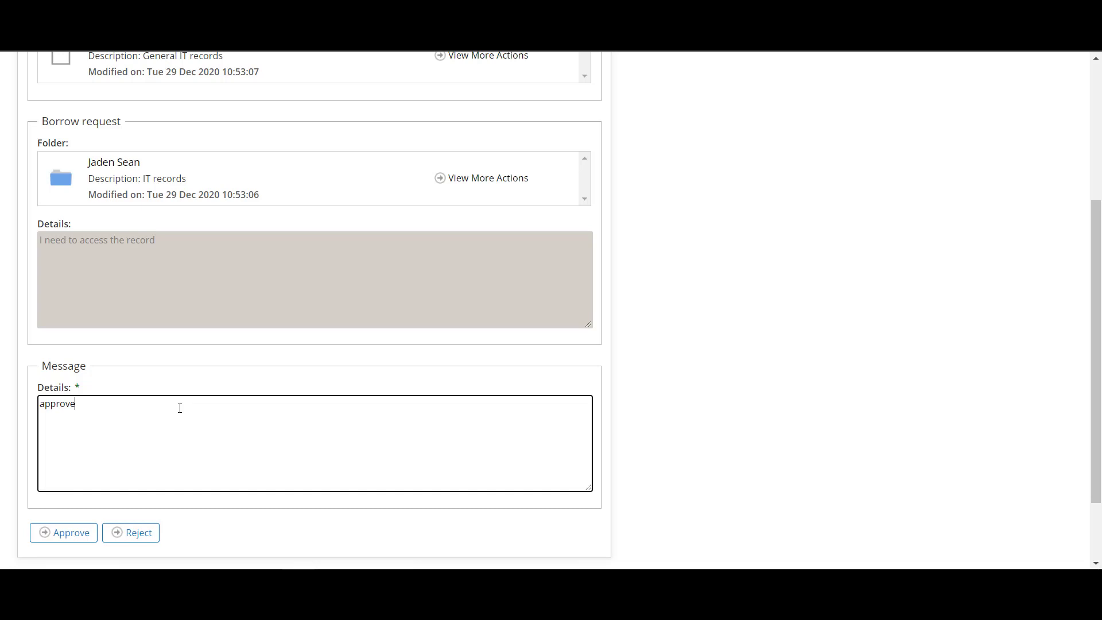
scroll(183, 413, "down", 2)
left_click(57, 447)
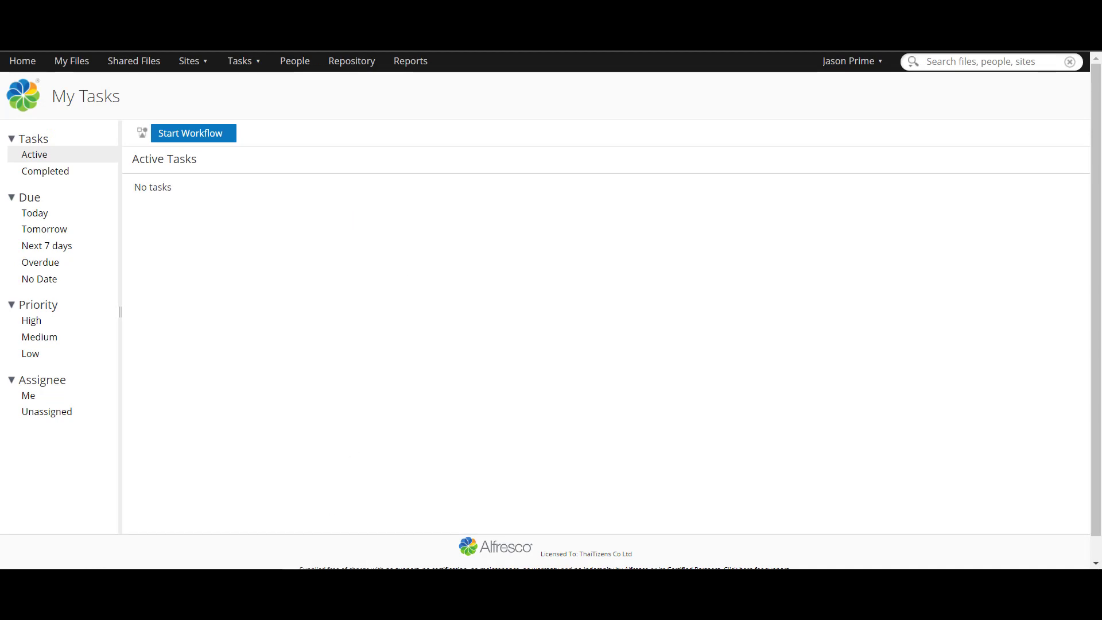
left_click(246, 532)
Step: Mark the approved borrow task for box 055291220 as done from My Tasks
scroll(351, 458, "up", 2)
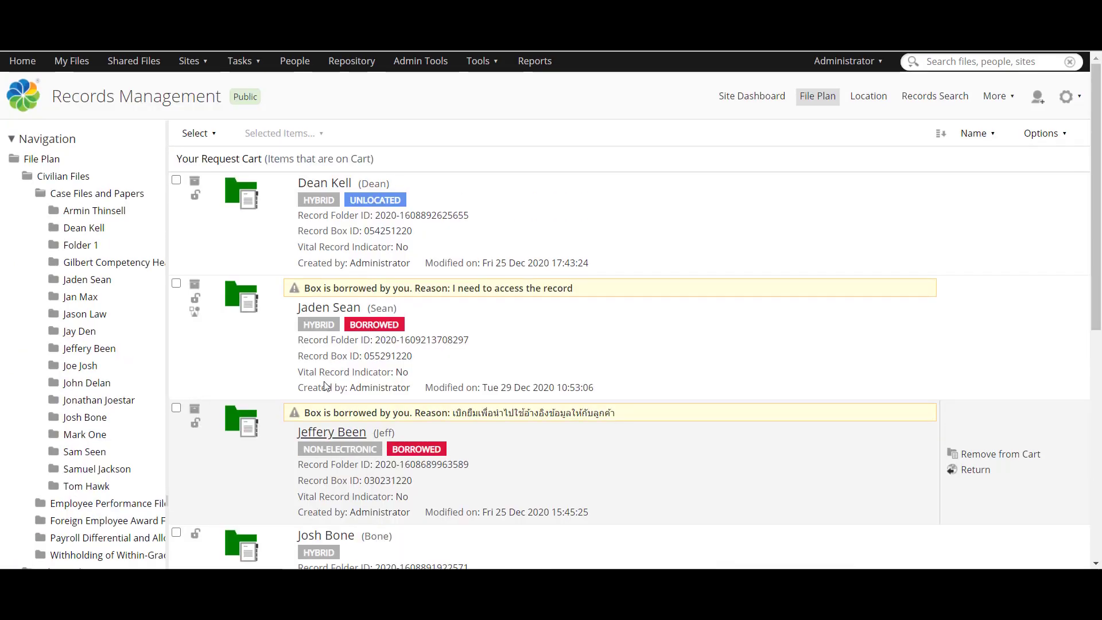
left_click(241, 60)
left_click(248, 85)
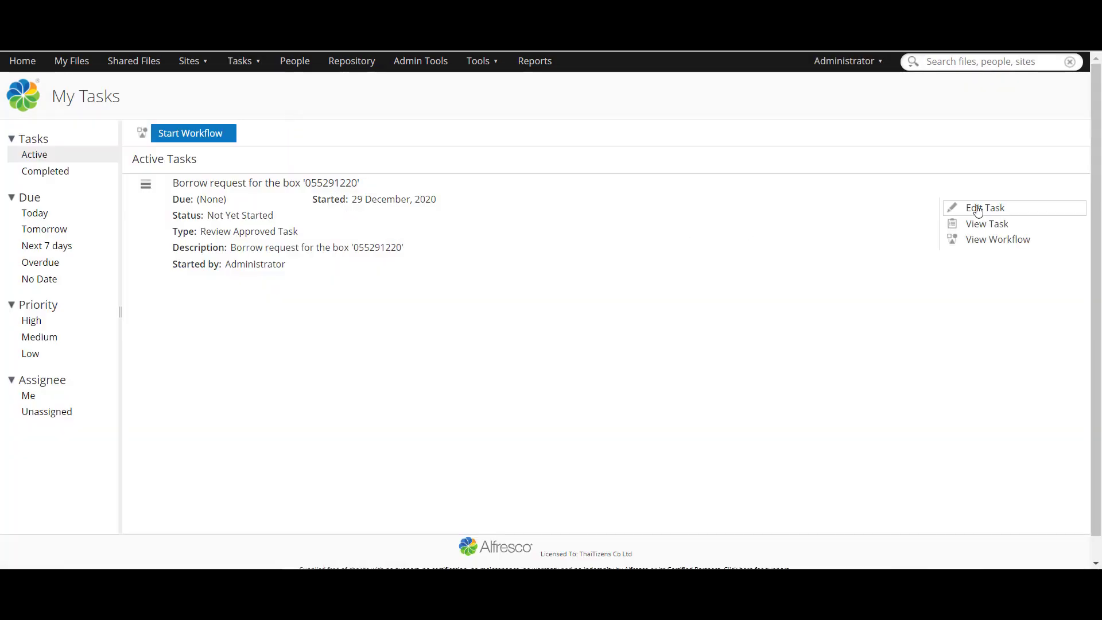
left_click(973, 208)
scroll(260, 307, "down", 5)
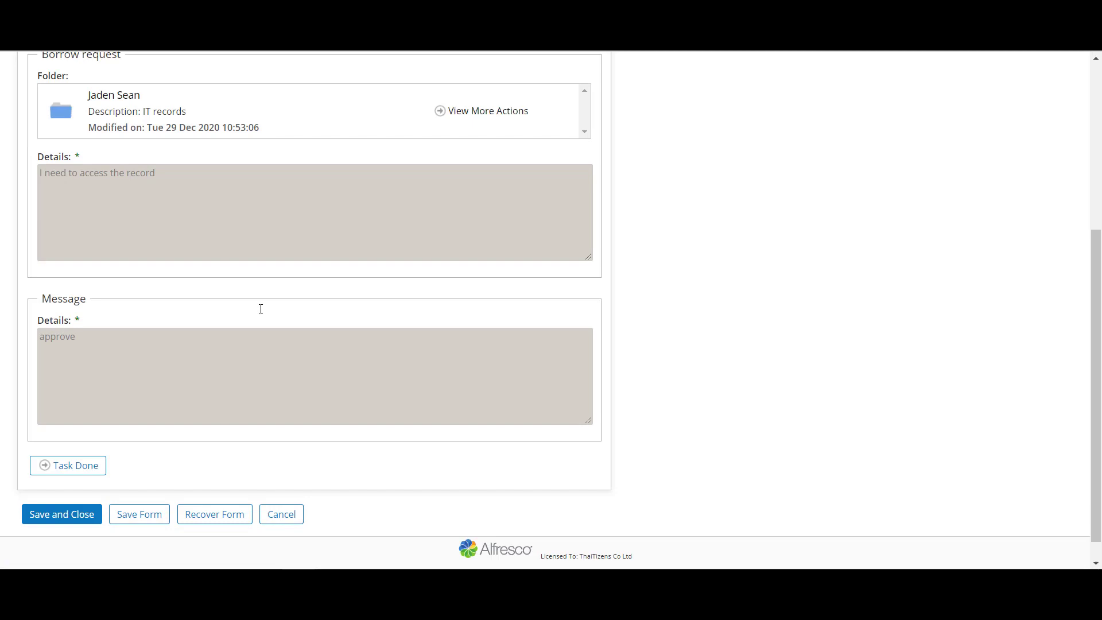
left_click(89, 442)
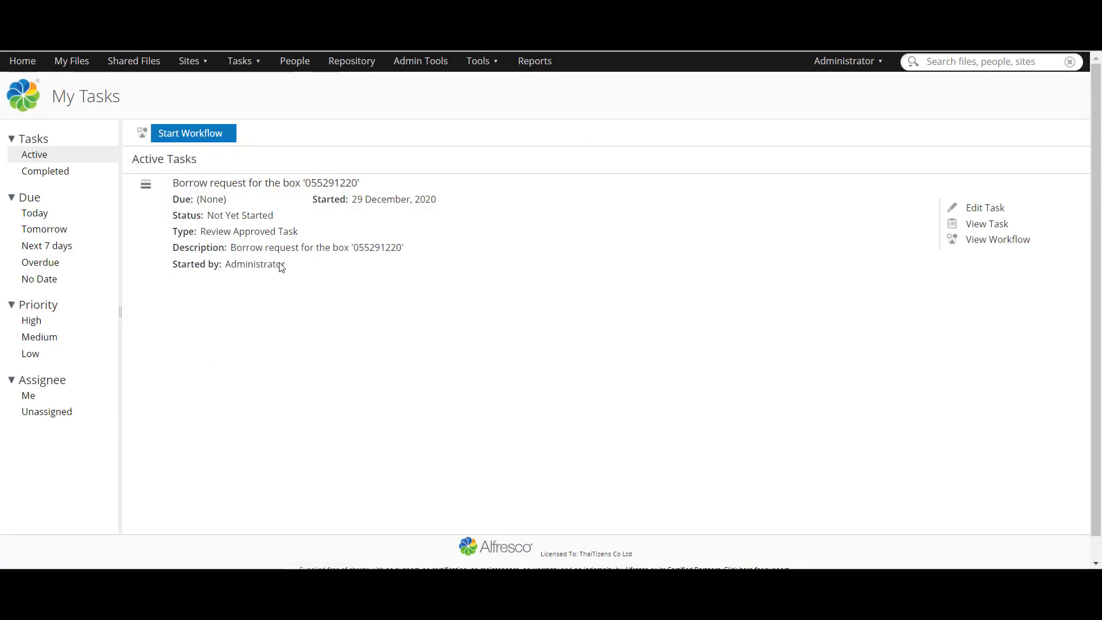
left_click(195, 63)
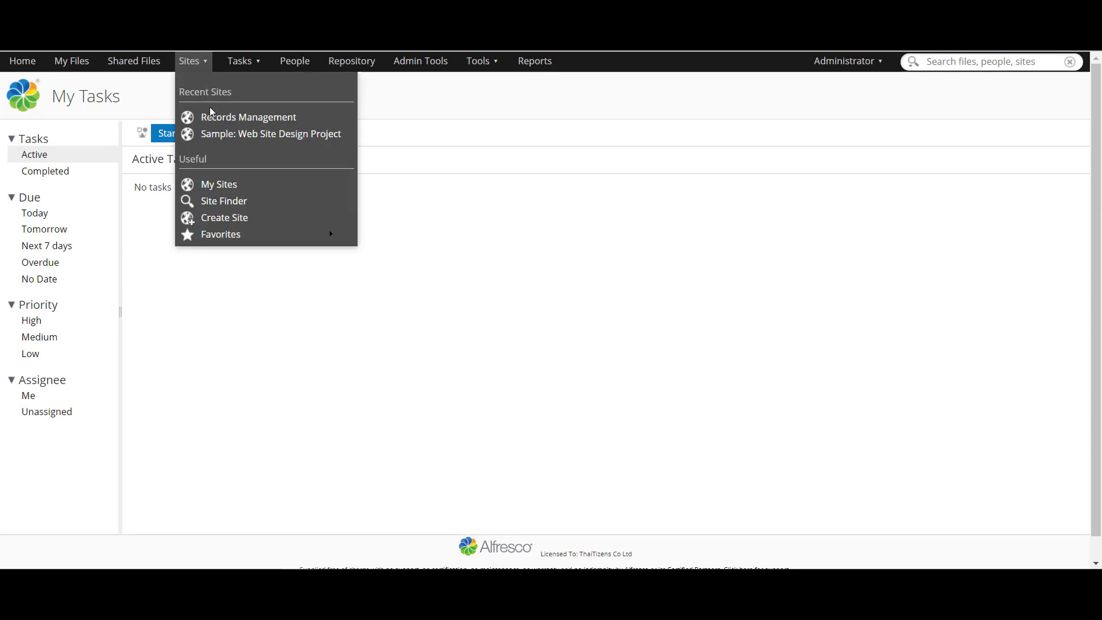
Step: Go to the Records Management site's file plan and show the request cart folders
left_click(213, 116)
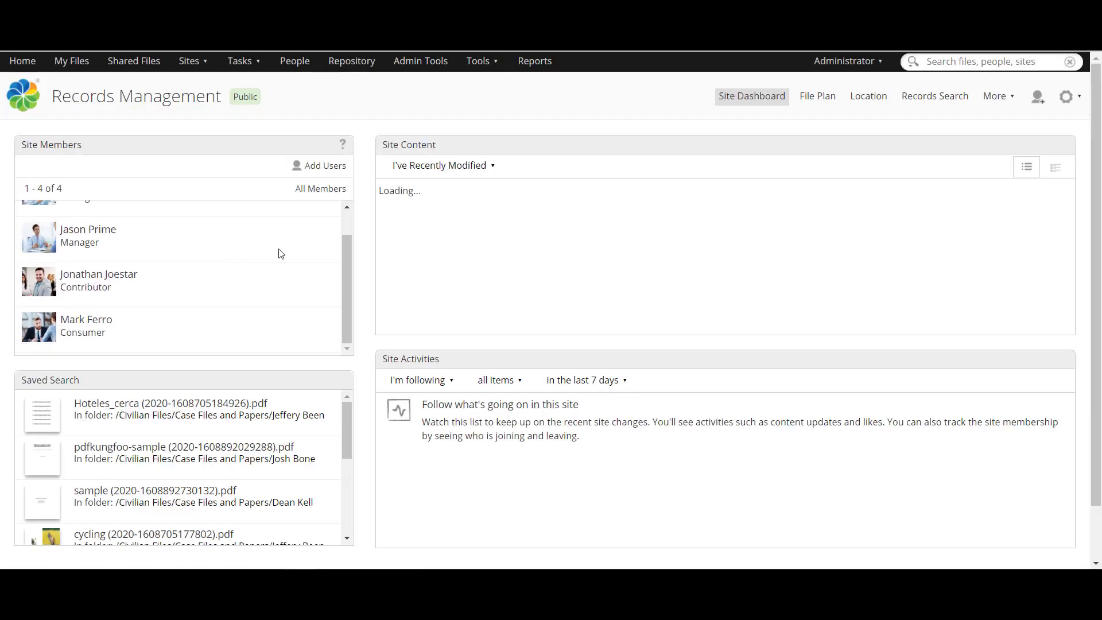
left_click(817, 96)
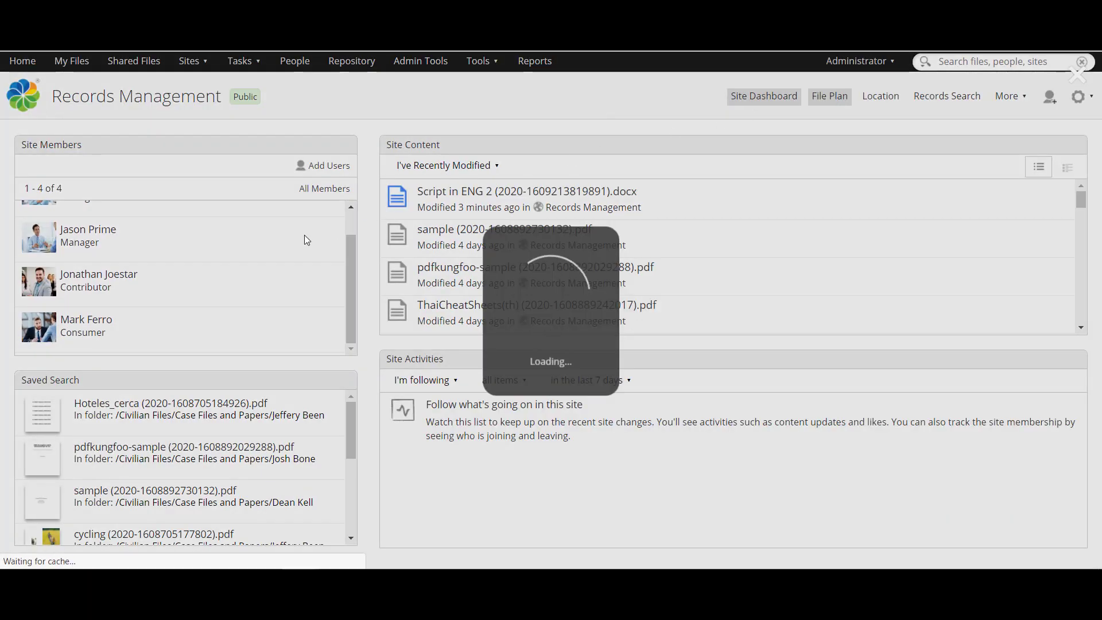
scroll(70, 324, "down", 3)
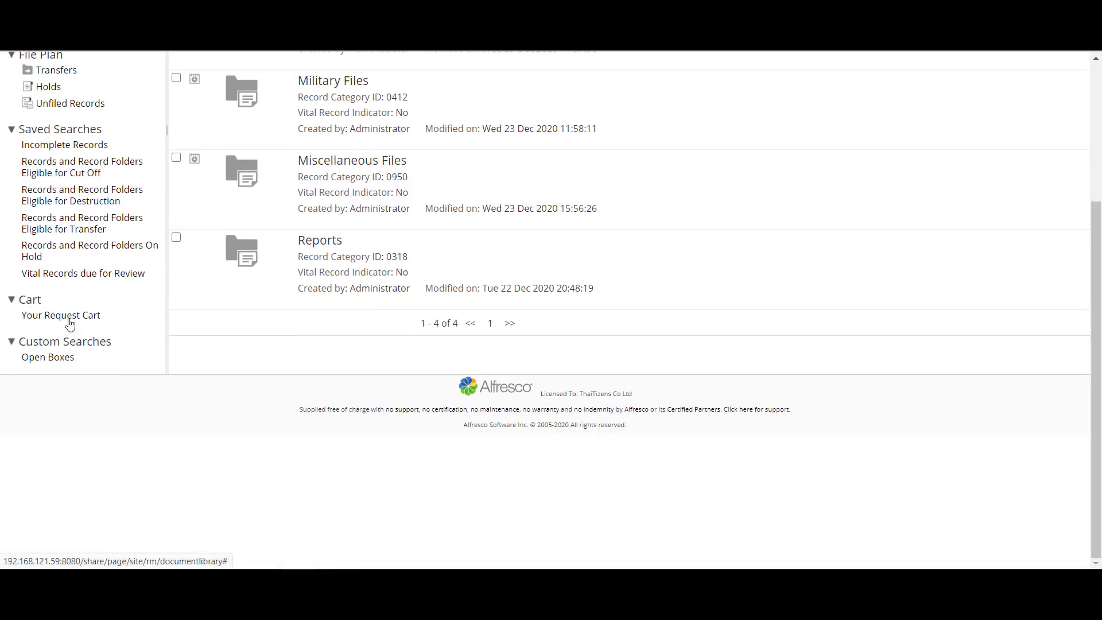
left_click(70, 325)
scroll(348, 219, "up", 3)
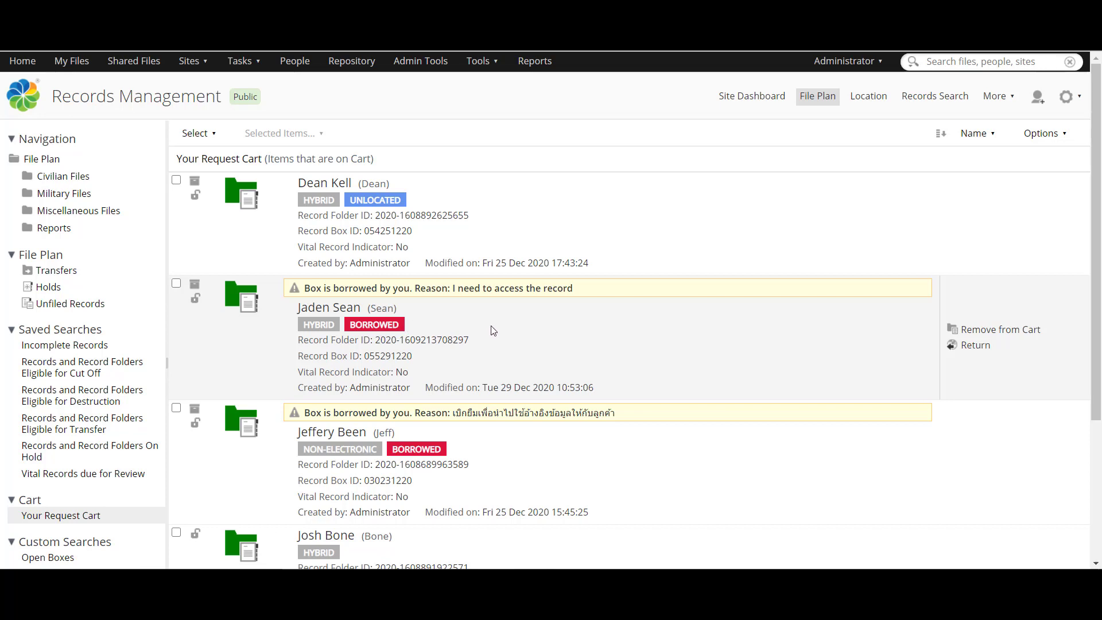
Step: Return the borrowed IT records folder with reason 'I finished accessing', correcting the misspelling
left_click(966, 347)
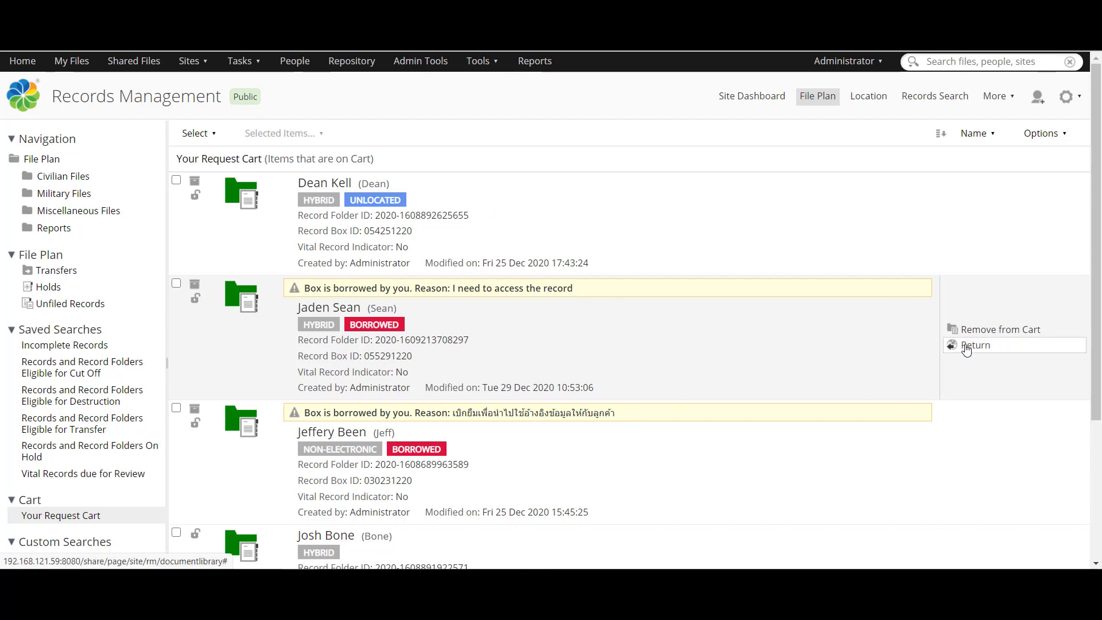
left_click(545, 368)
type("I fin")
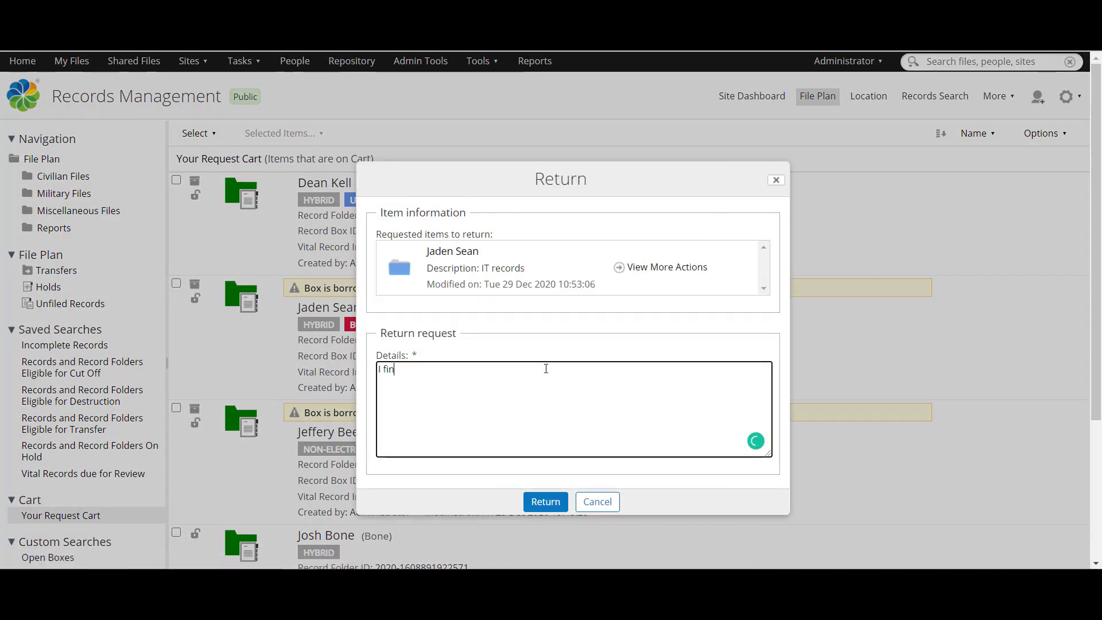
type("ised accessing")
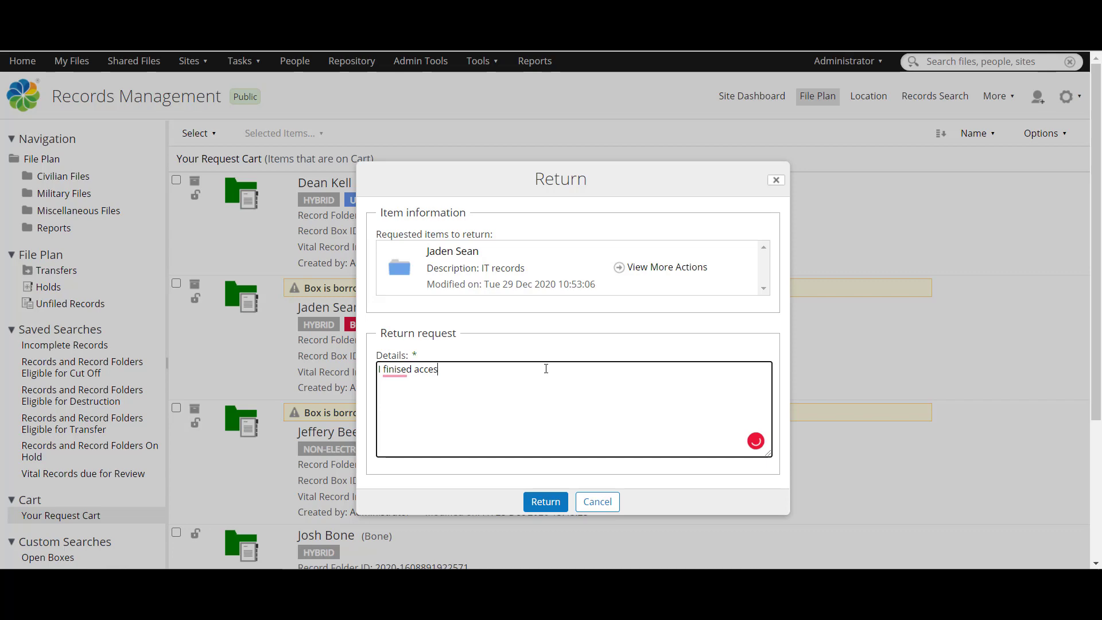
right_click(396, 370)
left_click(405, 393)
left_click(544, 501)
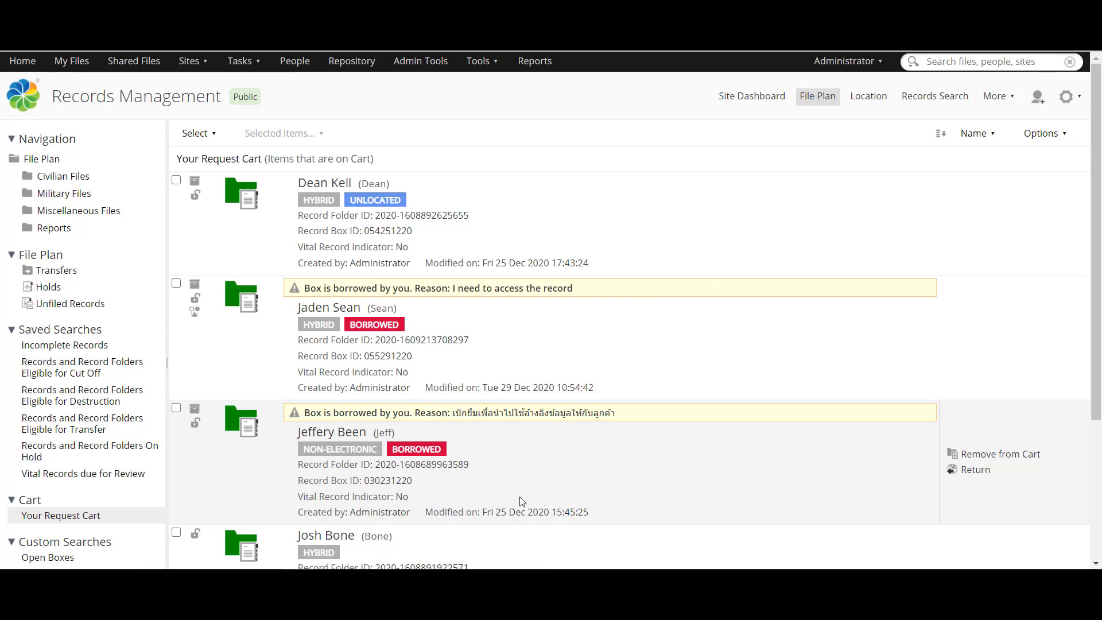
Step: In the approver's window, complete the return-request task with message 'approve'
left_click(342, 534)
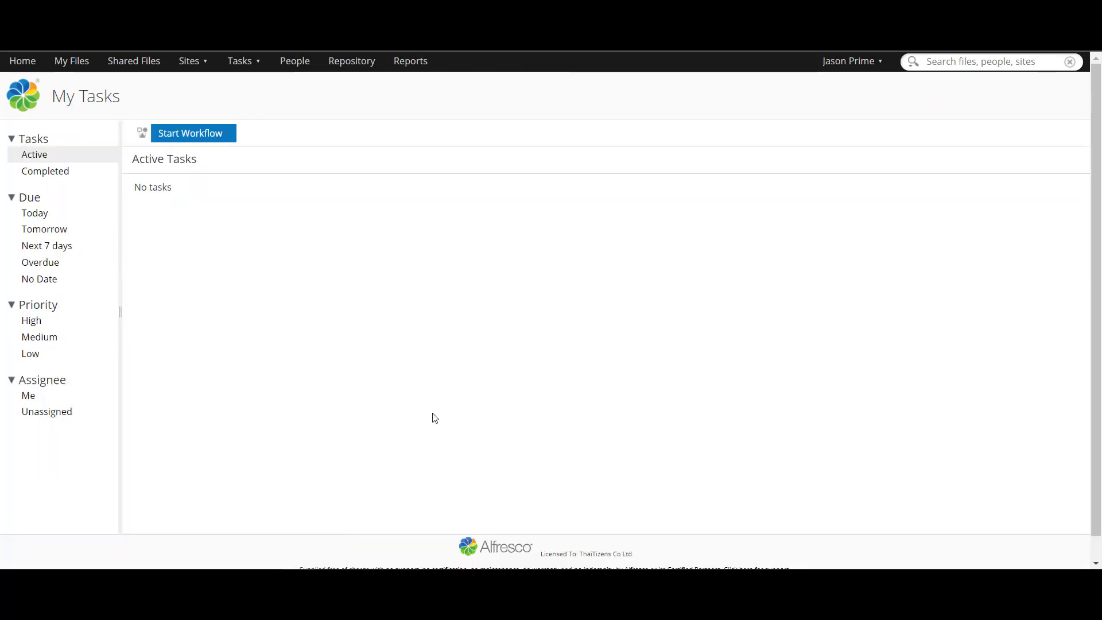
mouse_move(961, 220)
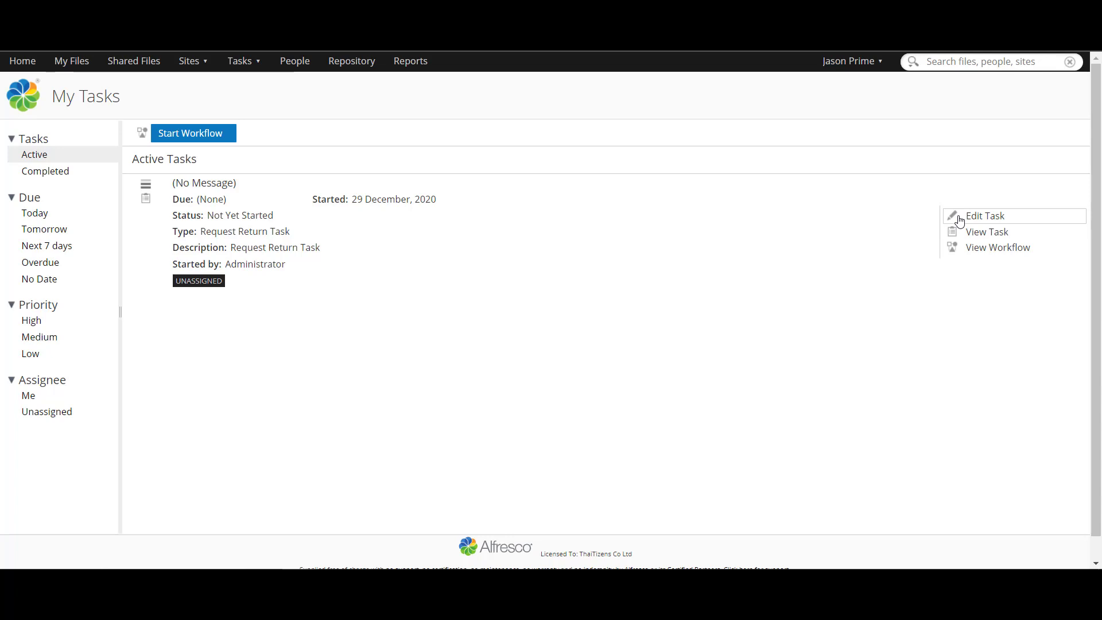
left_click(959, 221)
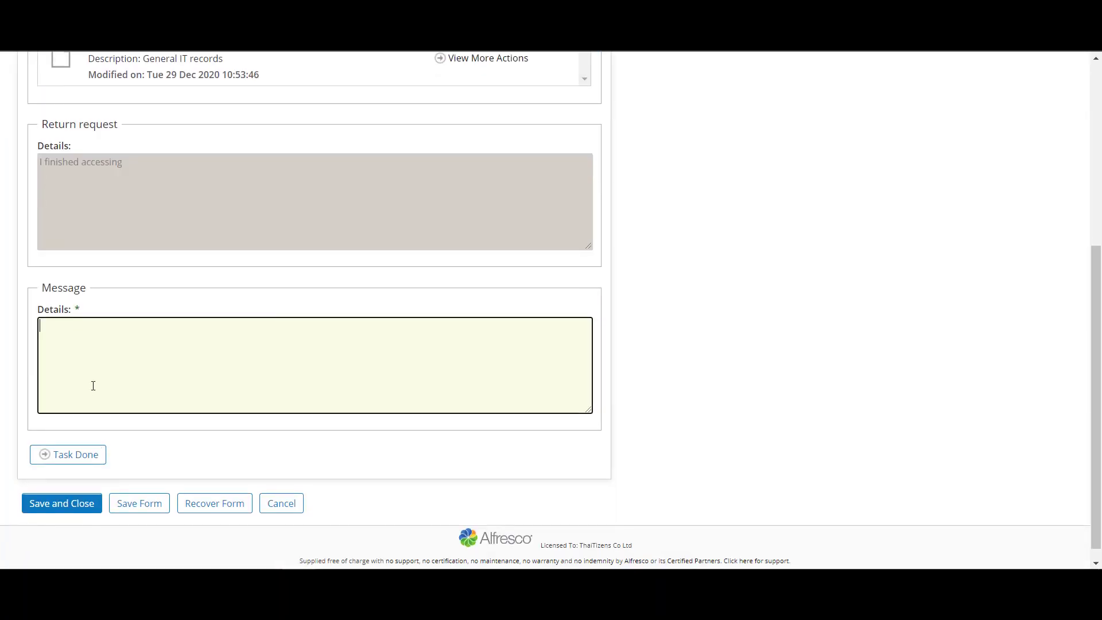
type("approve")
left_click(89, 462)
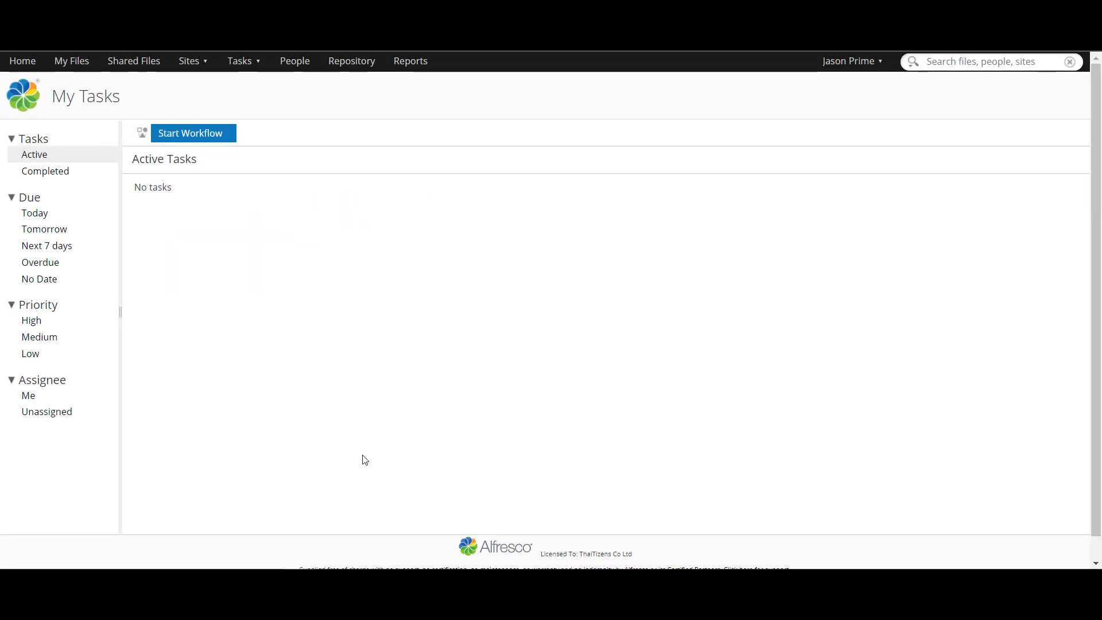
Step: In the records management window, mark the return approval task in My Tasks as done
mouse_move(301, 602)
left_click(254, 519)
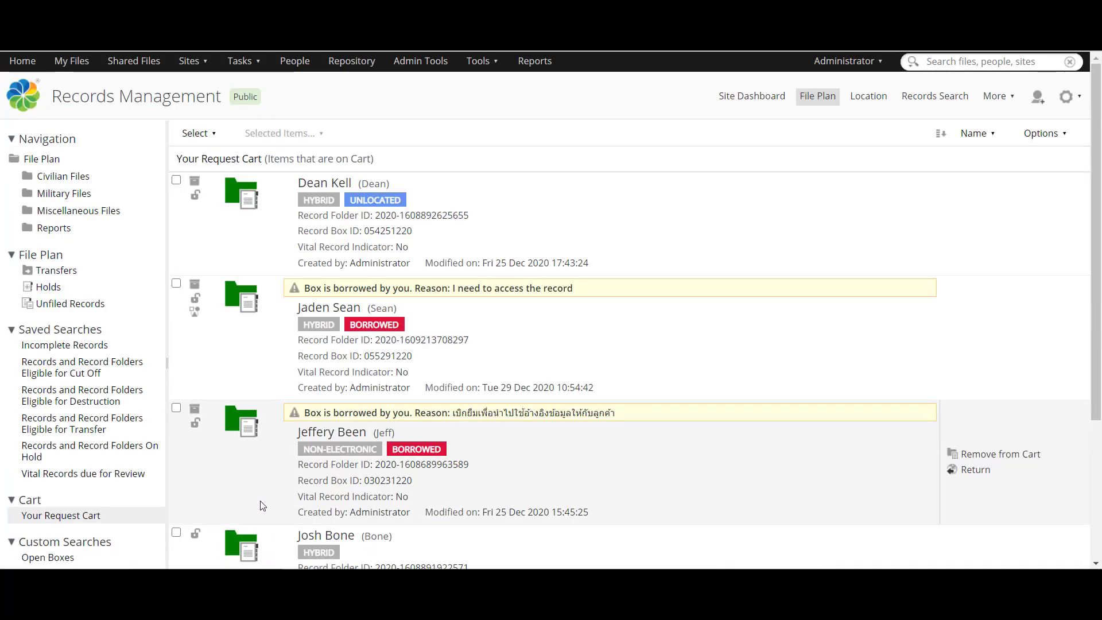
left_click(244, 61)
left_click(240, 87)
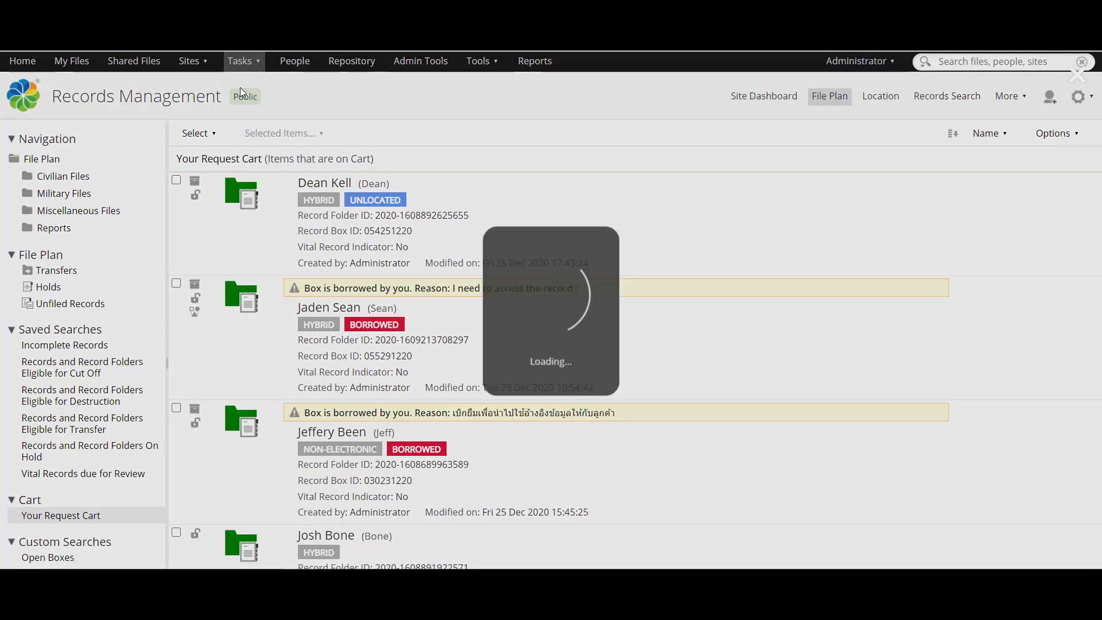
mouse_move(351, 199)
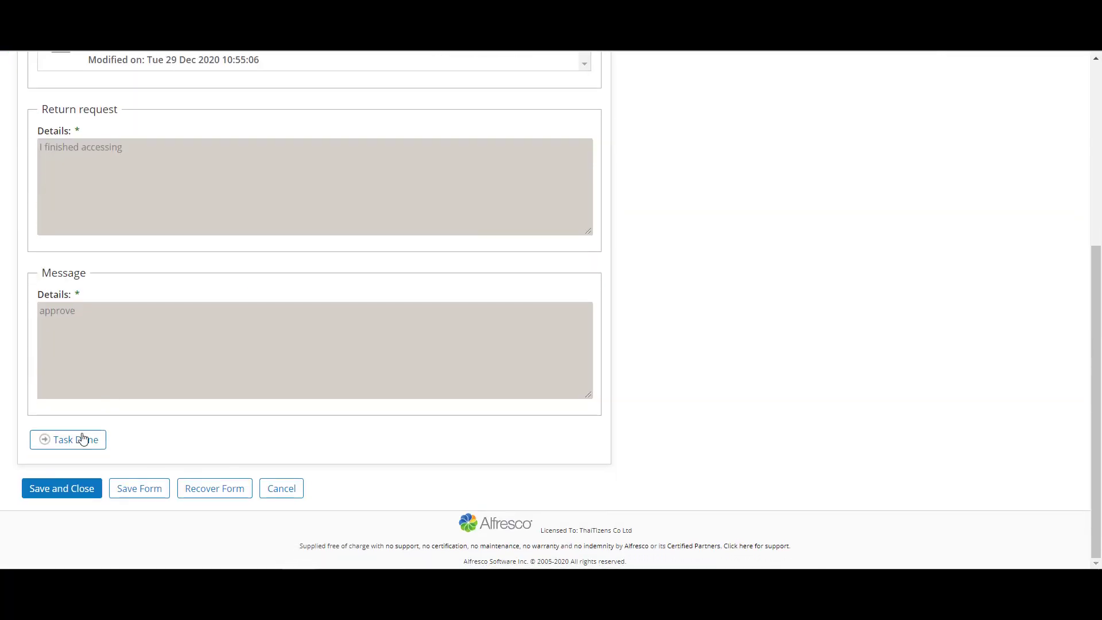
left_click(80, 438)
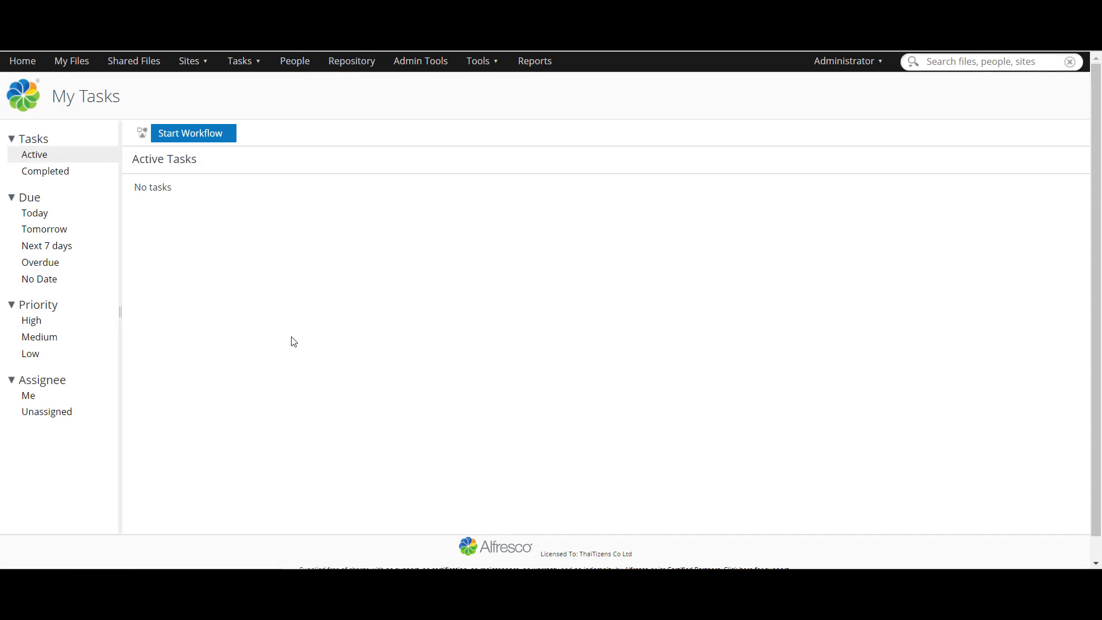
Step: Open the Records Management file plan's request cart, showing box 055291220's folder as Unlocated
left_click(191, 61)
left_click(215, 115)
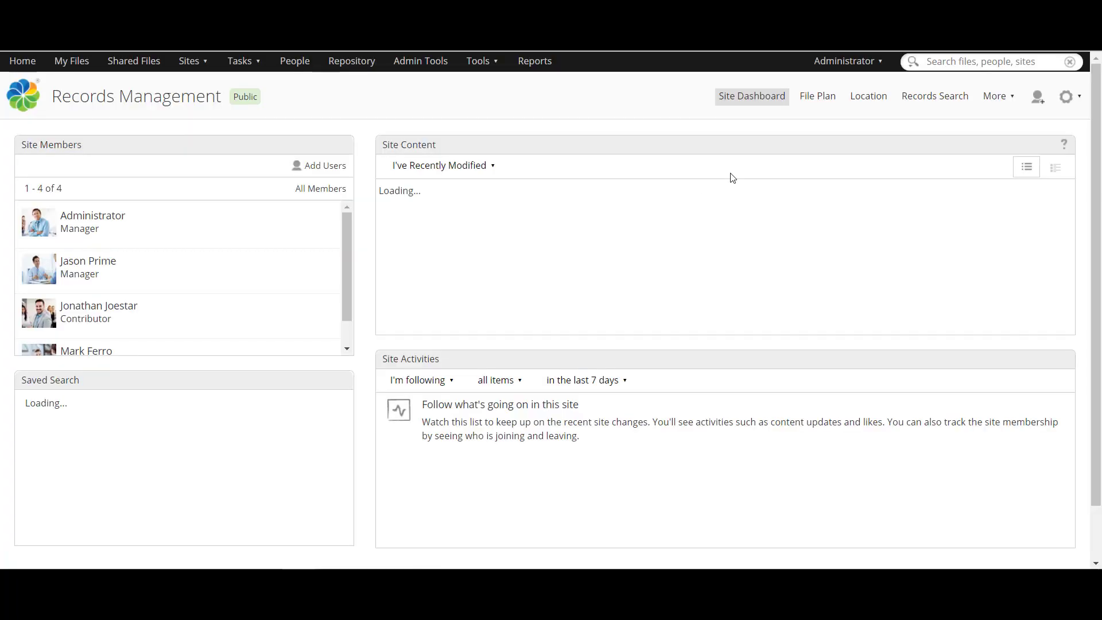
left_click(829, 96)
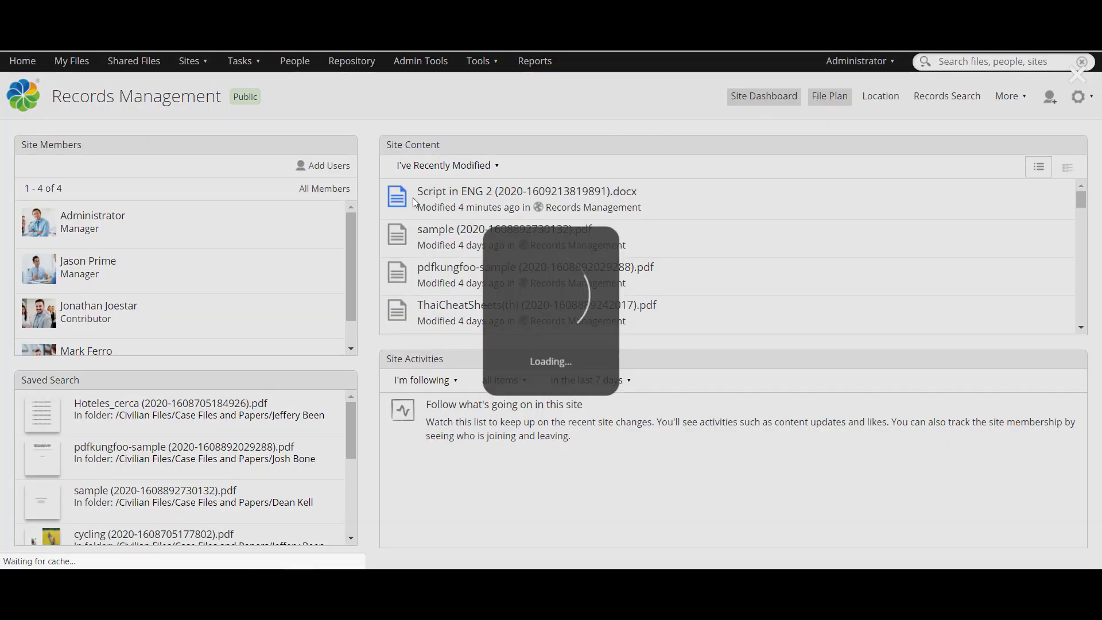
scroll(127, 397, "down", 2)
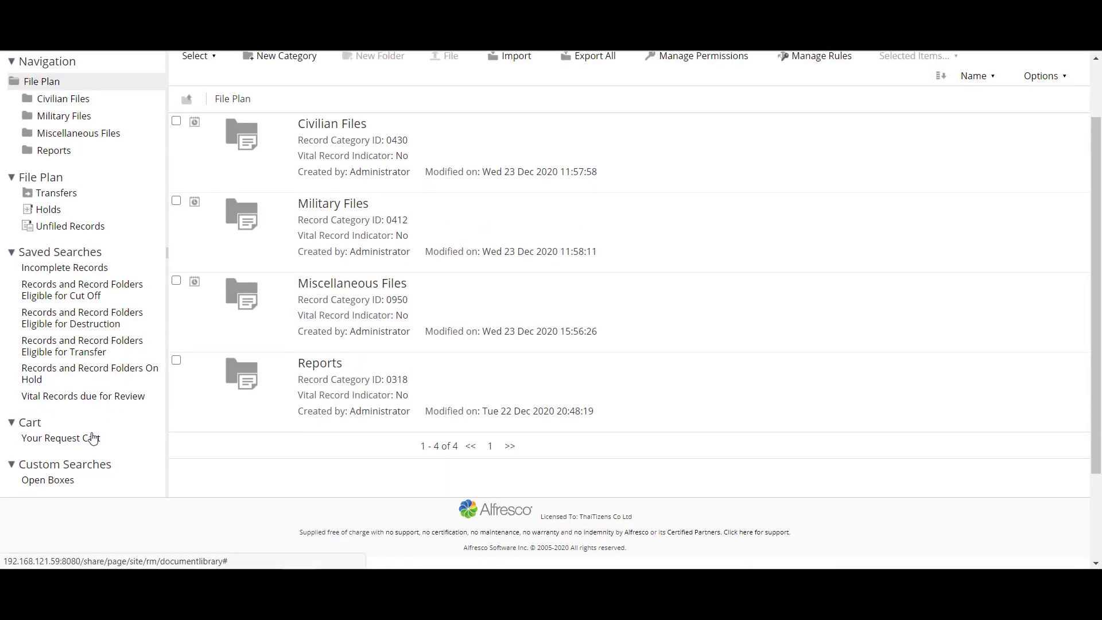
left_click(86, 446)
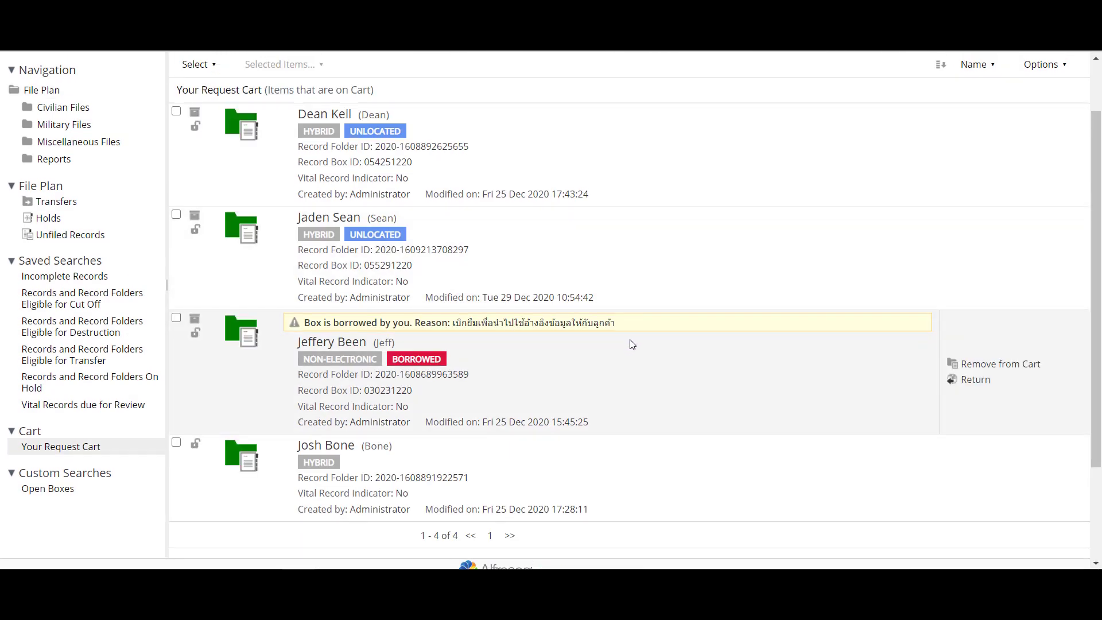